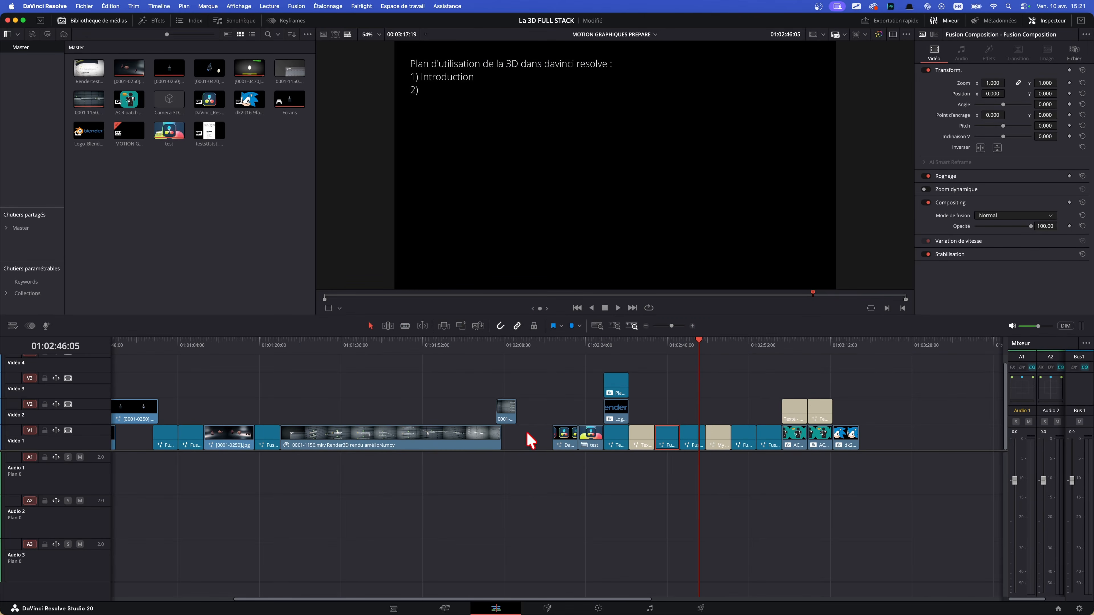
Add DaVinci_Resolve_Studio.png from the media pool to Video 2 at 01:03:21:12, past the existing clips
{"action": "left_click", "coordinate": [264, 488]}
{"action": "left_click_drag", "start_coordinate": [248, 492], "coordinate": [889, 423]}
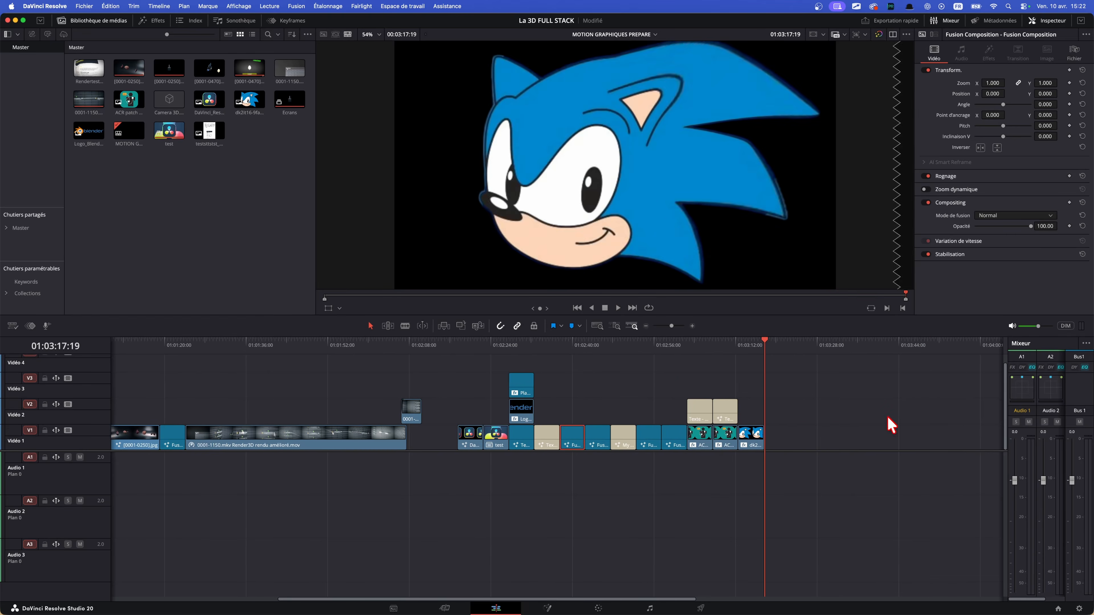
{"action": "double_click", "coordinate": [212, 102]}
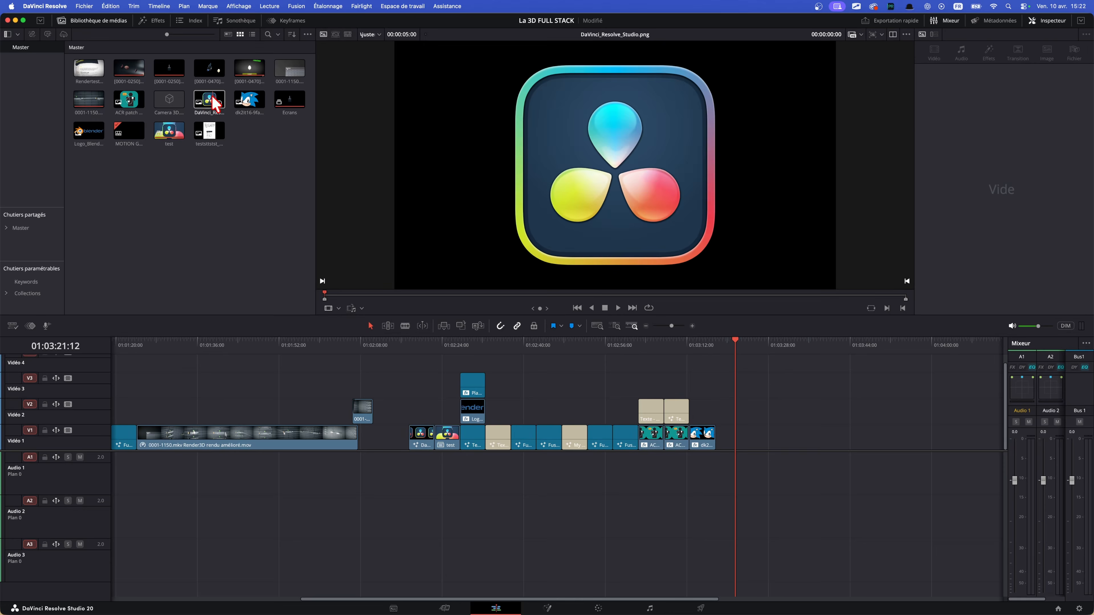
{"action": "left_click_drag", "start_coordinate": [214, 103], "coordinate": [749, 420]}
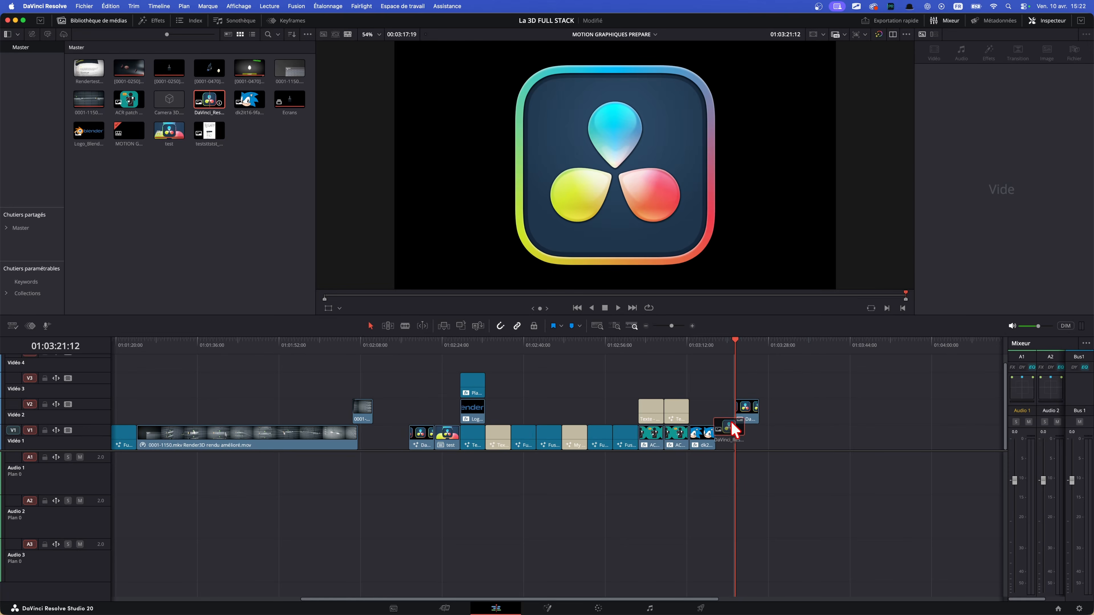
Place a Couleur unie generator on Video 1 beneath the DaVinci Resolve logo clip and set its color to olive yellow
{"action": "left_click", "coordinate": [153, 21]}
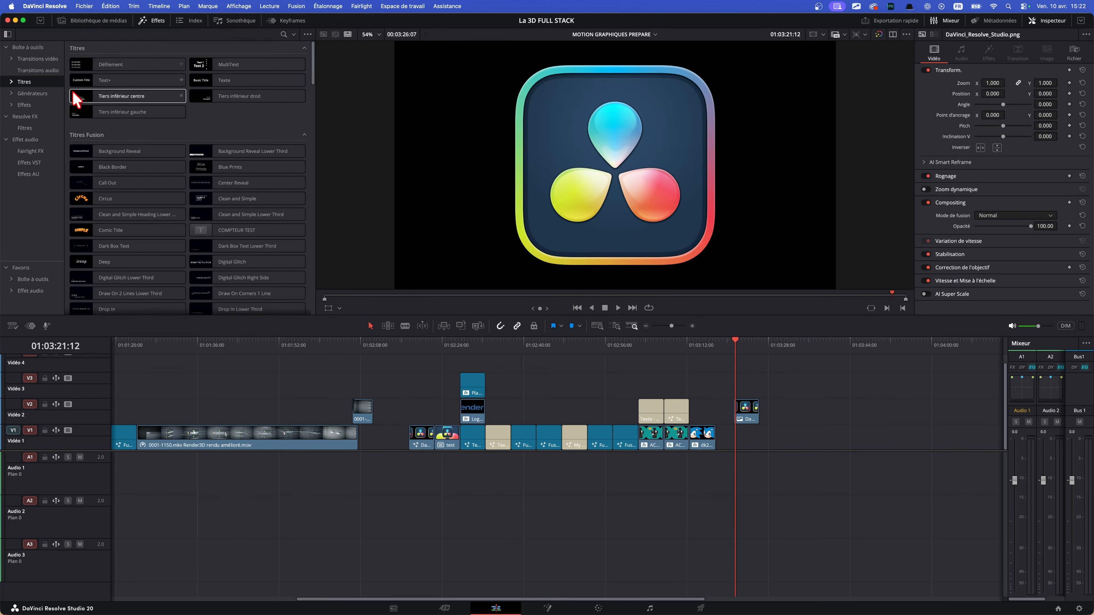
{"action": "left_click", "coordinate": [26, 94]}
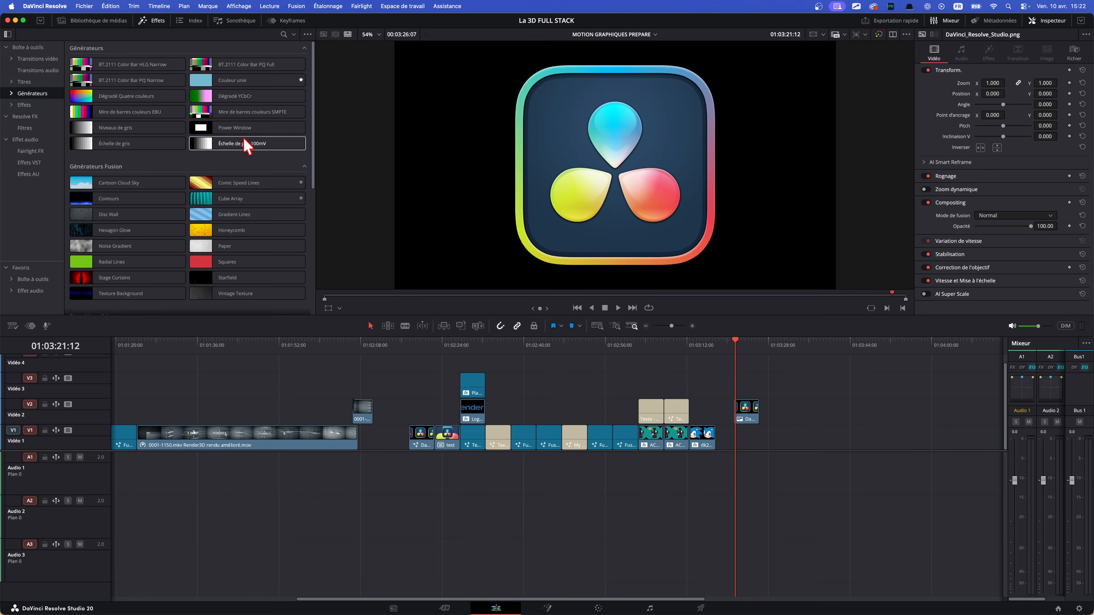
{"action": "left_click_drag", "start_coordinate": [245, 80], "coordinate": [751, 447]}
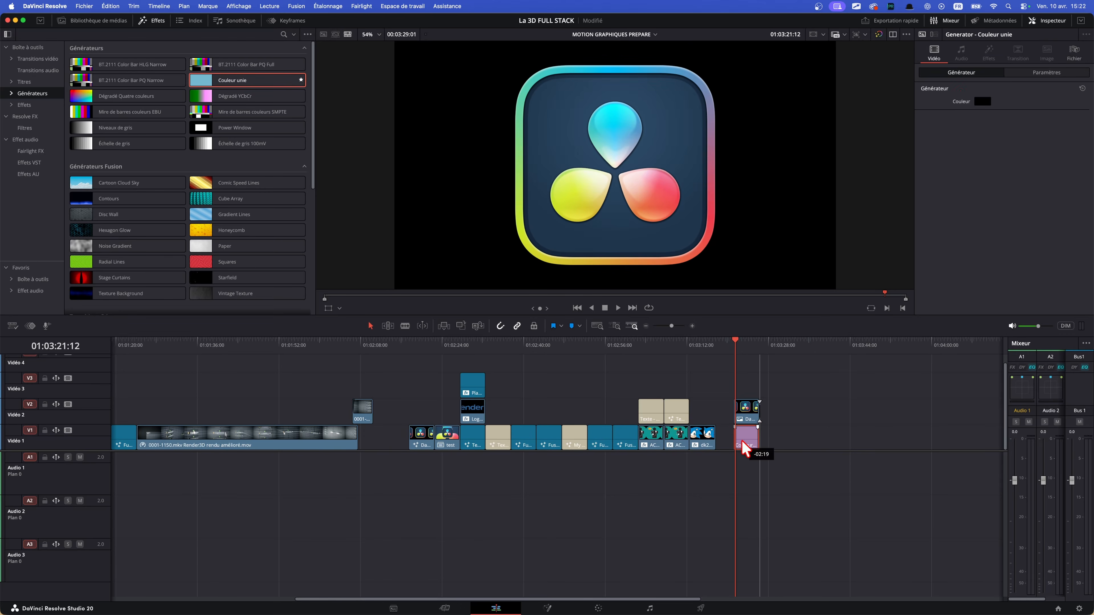
{"action": "left_click", "coordinate": [984, 100]}
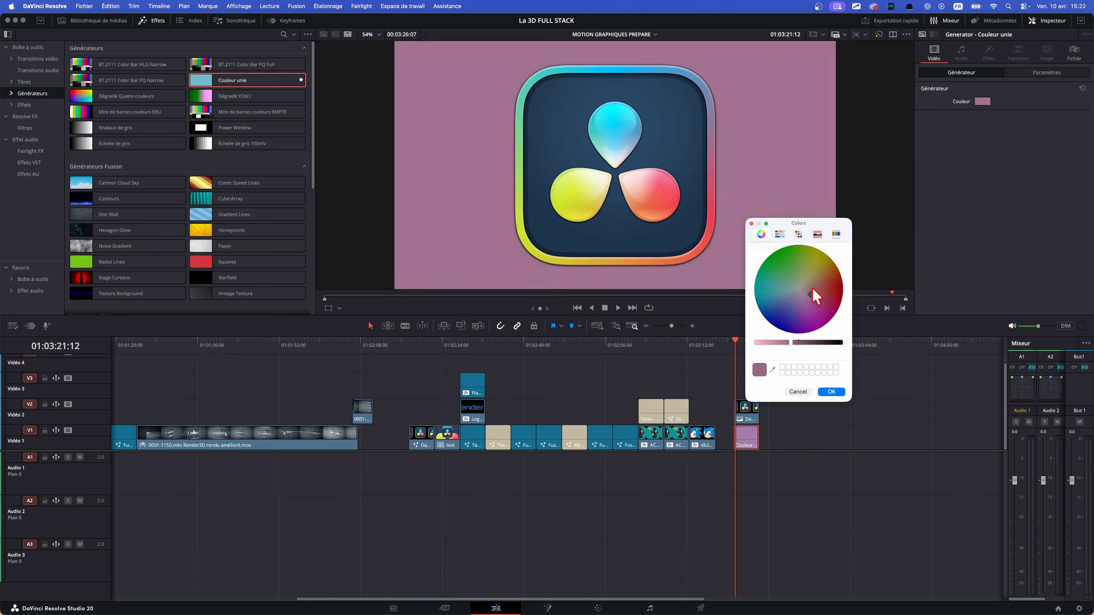
{"action": "mouse_move", "coordinate": [813, 289]}
{"action": "left_mouse_down"}
{"action": "mouse_move", "coordinate": [797, 298]}
{"action": "mouse_move", "coordinate": [813, 272]}
{"action": "mouse_move", "coordinate": [812, 293]}
{"action": "left_mouse_up"}
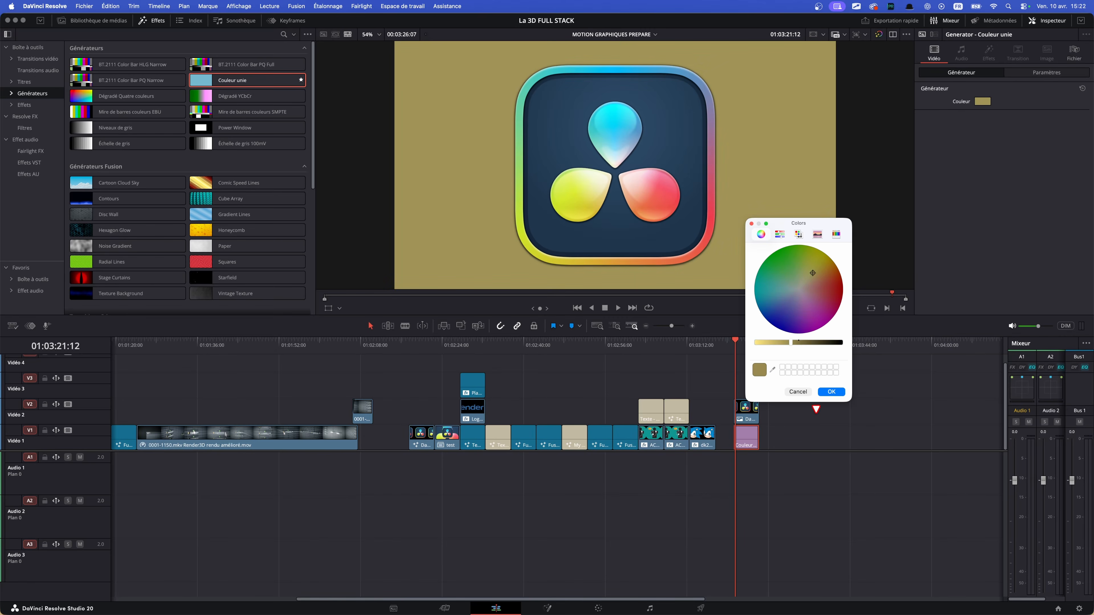
{"action": "left_click", "coordinate": [616, 418]}
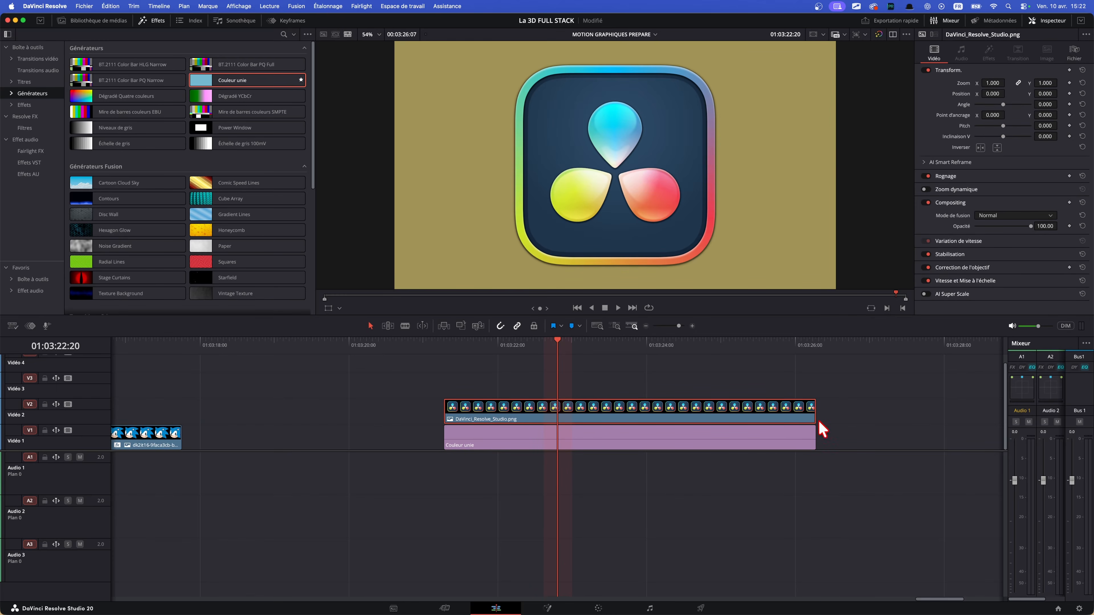
{"action": "left_click", "coordinate": [637, 443]}
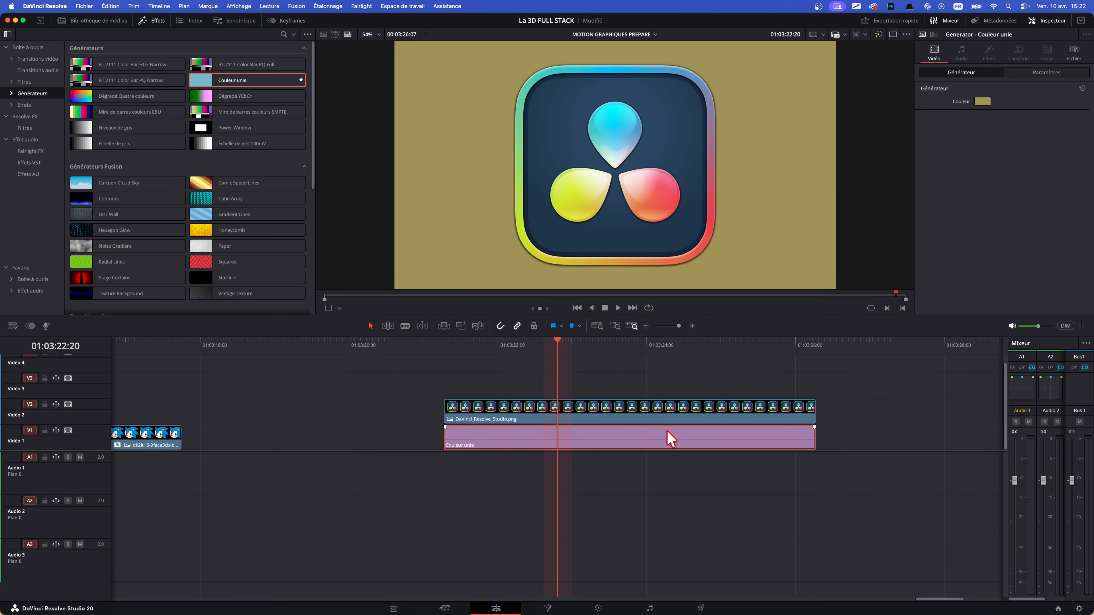
{"action": "left_click", "coordinate": [703, 412]}
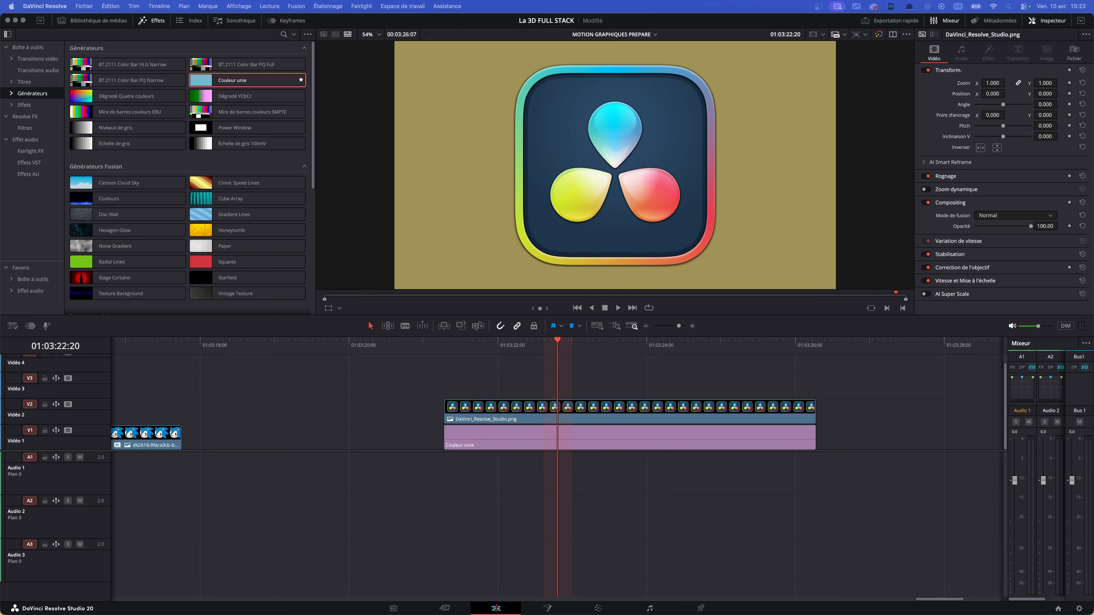
Place the image Capture d'écran 2026-04-10 à 15.22.57.png on Video 2 after the logo clip, leaving a small gap
{"action": "left_click_drag", "start_coordinate": [417, 503], "coordinate": [707, 386]}
{"action": "left_click", "coordinate": [889, 361]}
{"action": "left_click_drag", "start_coordinate": [889, 382], "coordinate": [797, 425]}
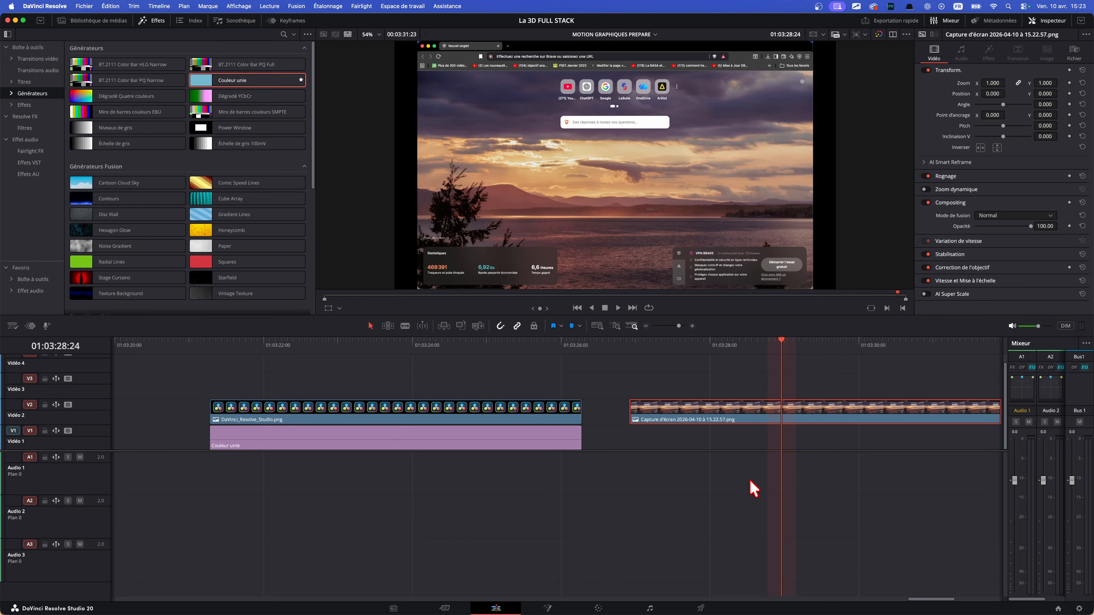
Find the DVE Fusion effect in the effects library, apply it to the logo clip, and remove it again
{"action": "left_click_drag", "start_coordinate": [606, 427], "coordinate": [392, 431]}
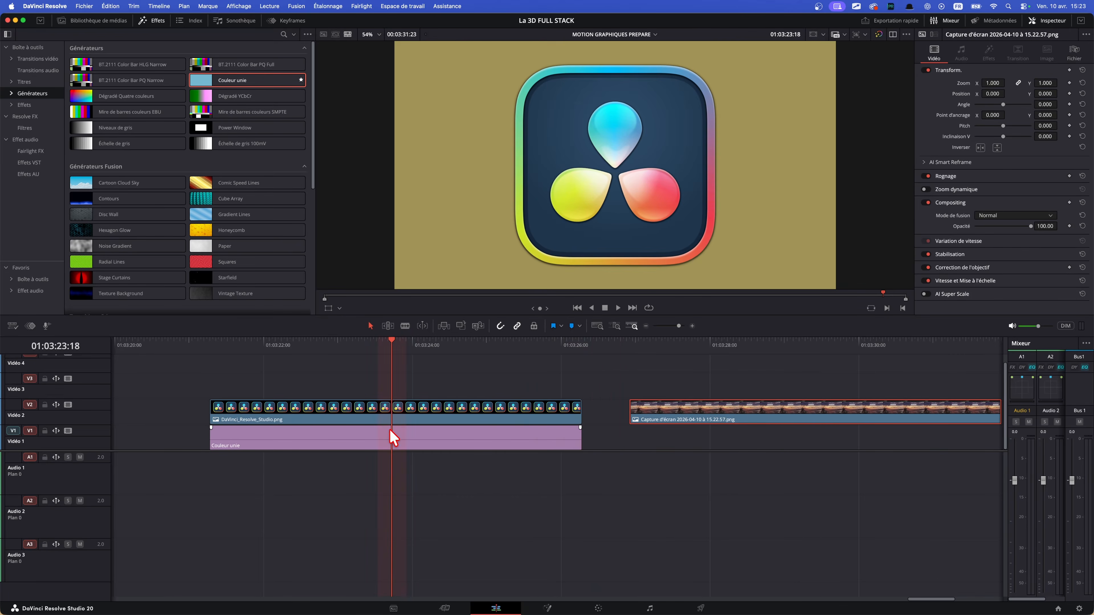
{"action": "scroll", "coordinate": [391, 431], "scroll_direction": "left", "scroll_amount": 3}
{"action": "left_click", "coordinate": [503, 415]}
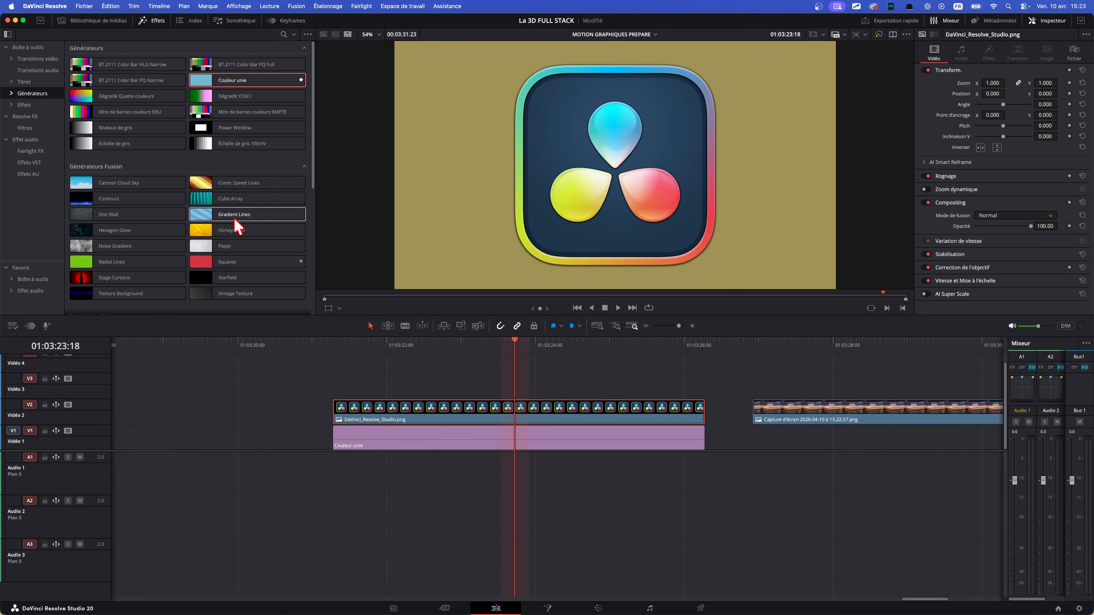
{"action": "left_click", "coordinate": [48, 47]}
{"action": "left_click", "coordinate": [283, 34]}
{"action": "type", "text": "dve"}
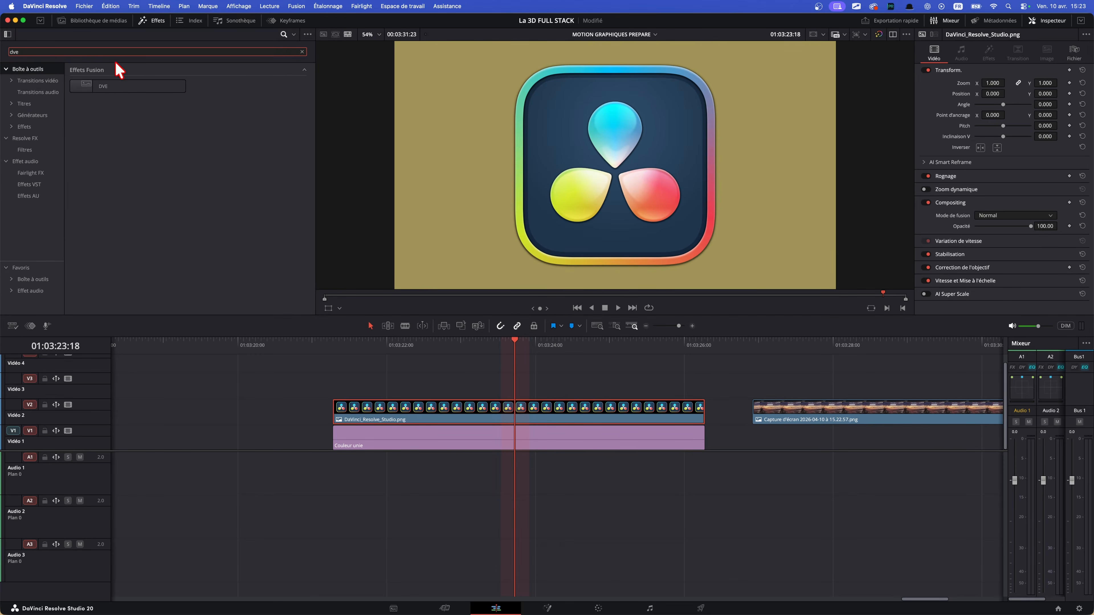
{"action": "left_click", "coordinate": [34, 141]}
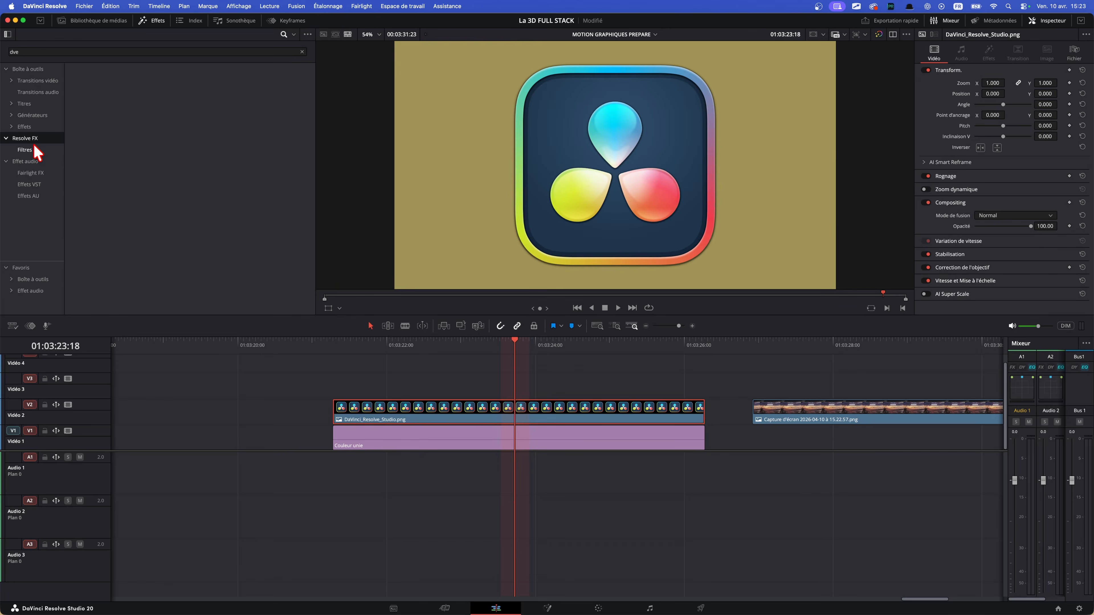
{"action": "left_click", "coordinate": [33, 127]}
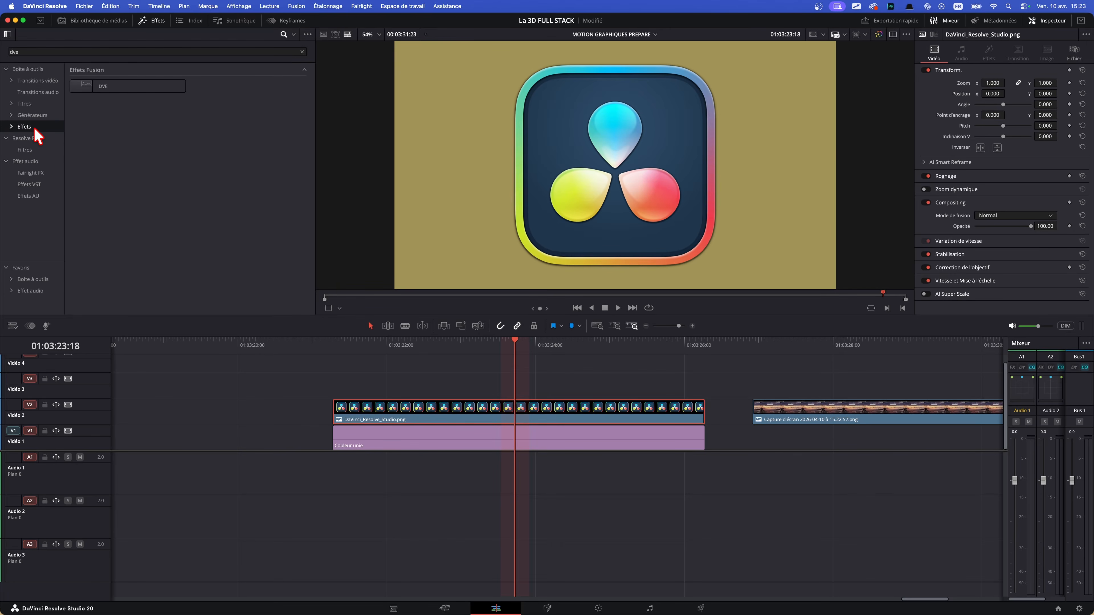
{"action": "left_click_drag", "start_coordinate": [116, 82], "coordinate": [403, 411]}
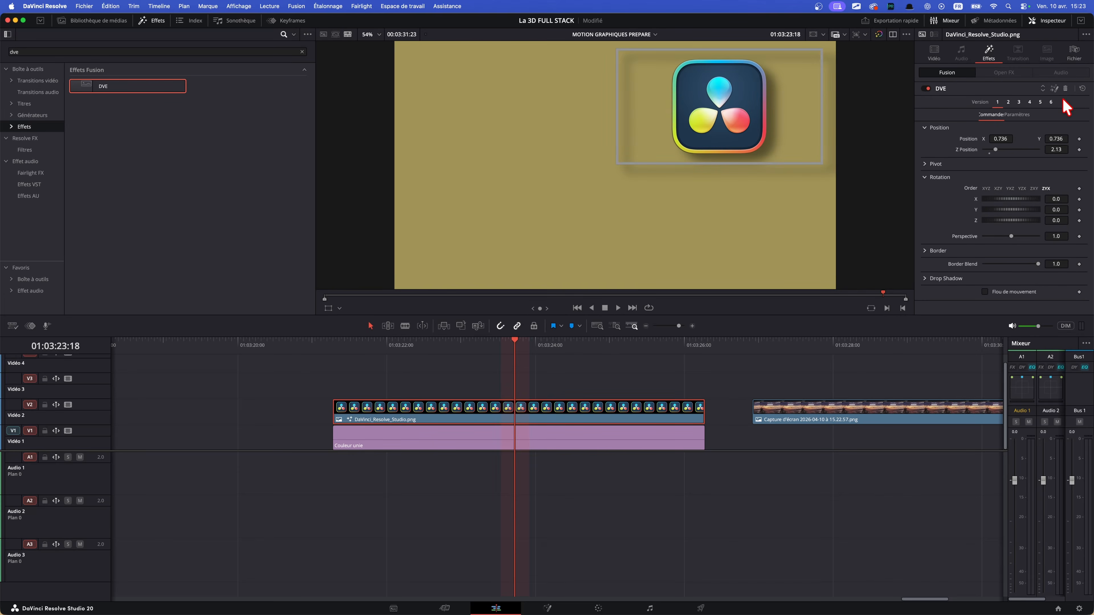
{"action": "left_click", "coordinate": [1065, 89]}
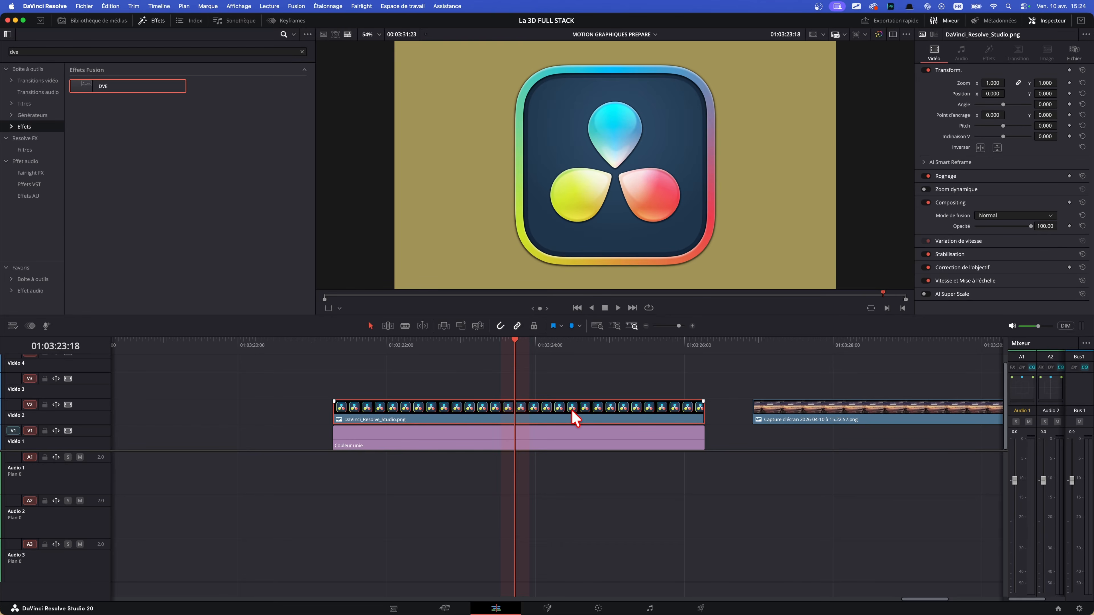
Apply the DVE effect to the selected logo clip through the quick effect search
{"action": "key", "text": "shift+space"}
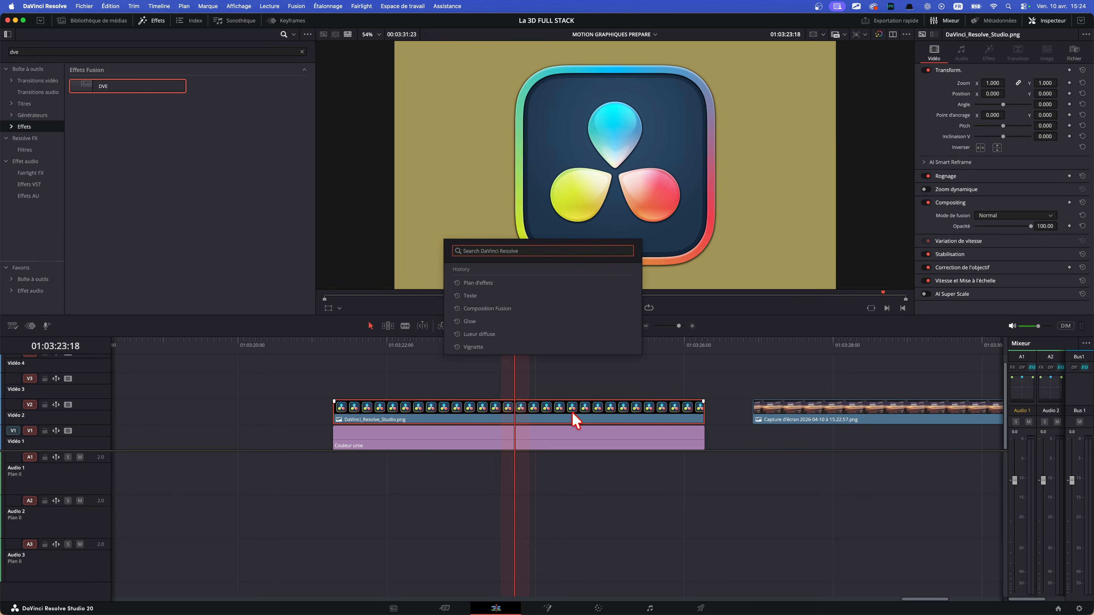
{"action": "type", "text": "dve"}
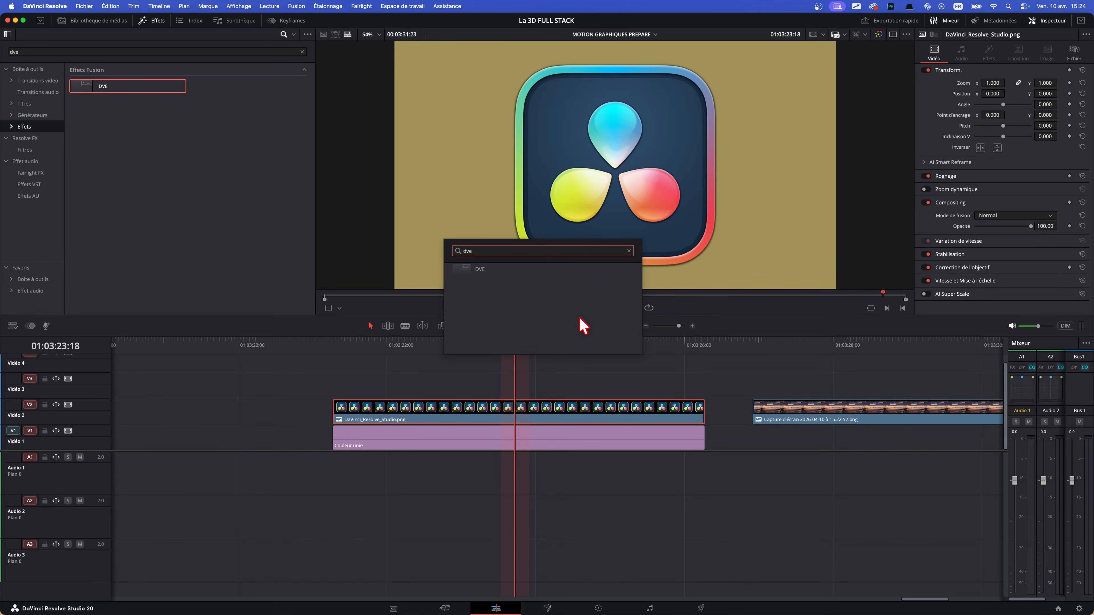
{"action": "left_click", "coordinate": [495, 269]}
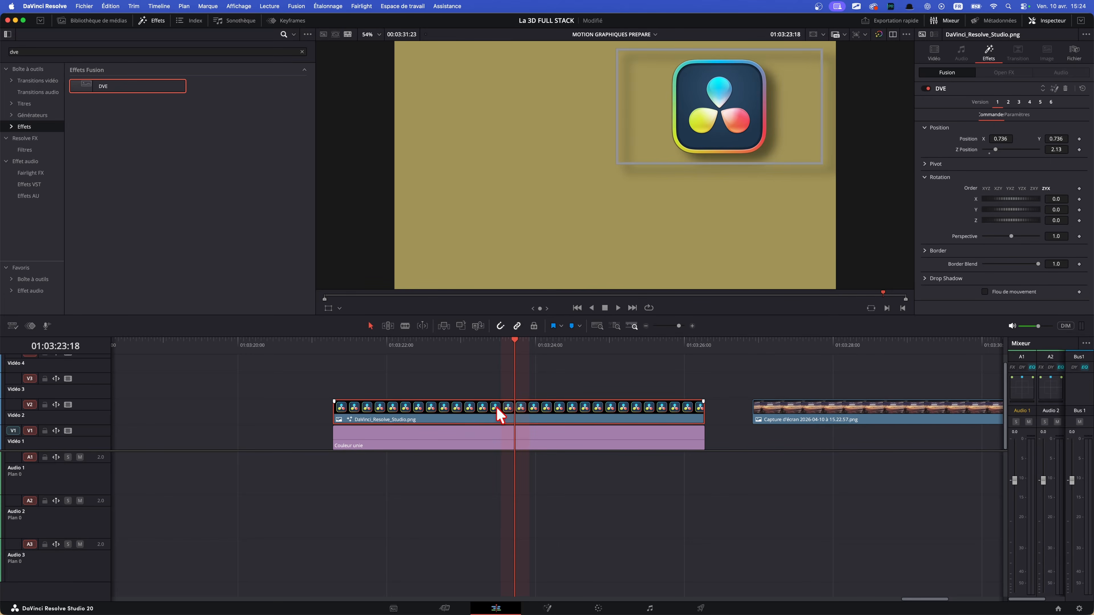
Switch the Inspector to full height and hide the audio mixer
{"action": "mouse_move", "coordinate": [501, 407]}
{"action": "left_mouse_down"}
{"action": "mouse_move", "coordinate": [838, 288]}
{"action": "mouse_move", "coordinate": [922, 200]}
{"action": "mouse_move", "coordinate": [990, 96]}
{"action": "mouse_move", "coordinate": [992, 52]}
{"action": "mouse_move", "coordinate": [1028, 229]}
{"action": "mouse_move", "coordinate": [1086, 322]}
{"action": "left_mouse_up"}
{"action": "left_click", "coordinate": [1082, 20]}
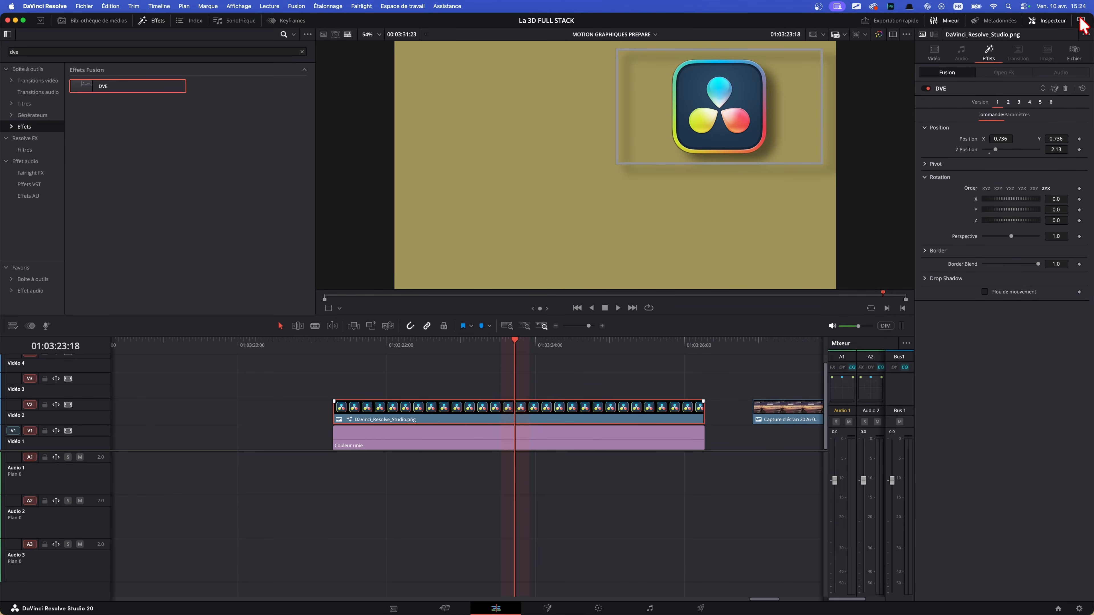
{"action": "left_click", "coordinate": [947, 21]}
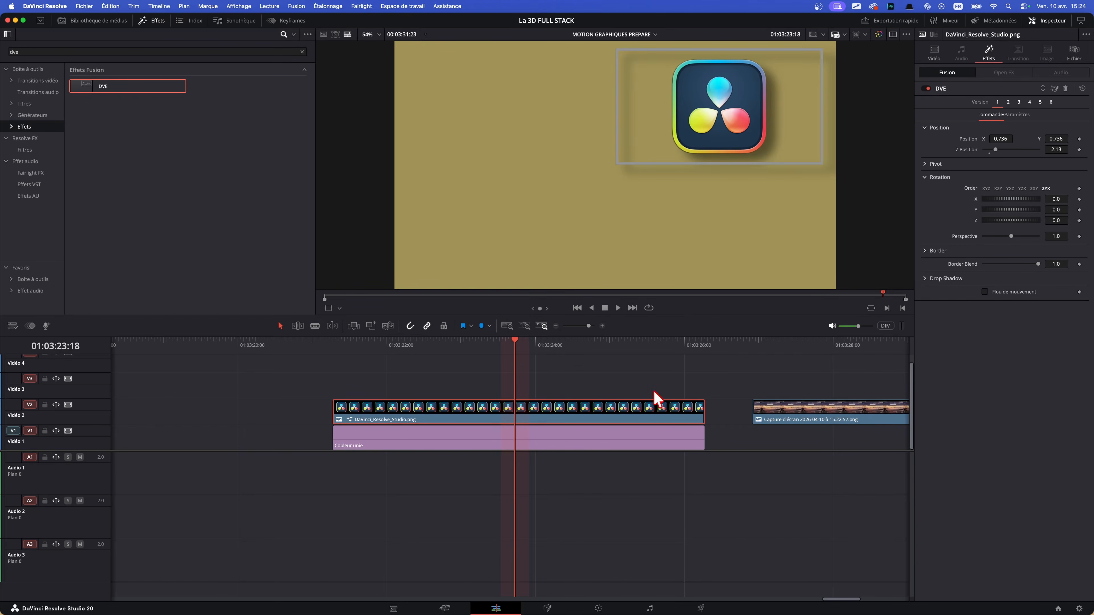
Examine the screenshot clip and the Couleur unie generator's properties in the Inspector
{"action": "left_click_drag", "start_coordinate": [690, 343], "coordinate": [753, 346]}
{"action": "left_click", "coordinate": [775, 405]}
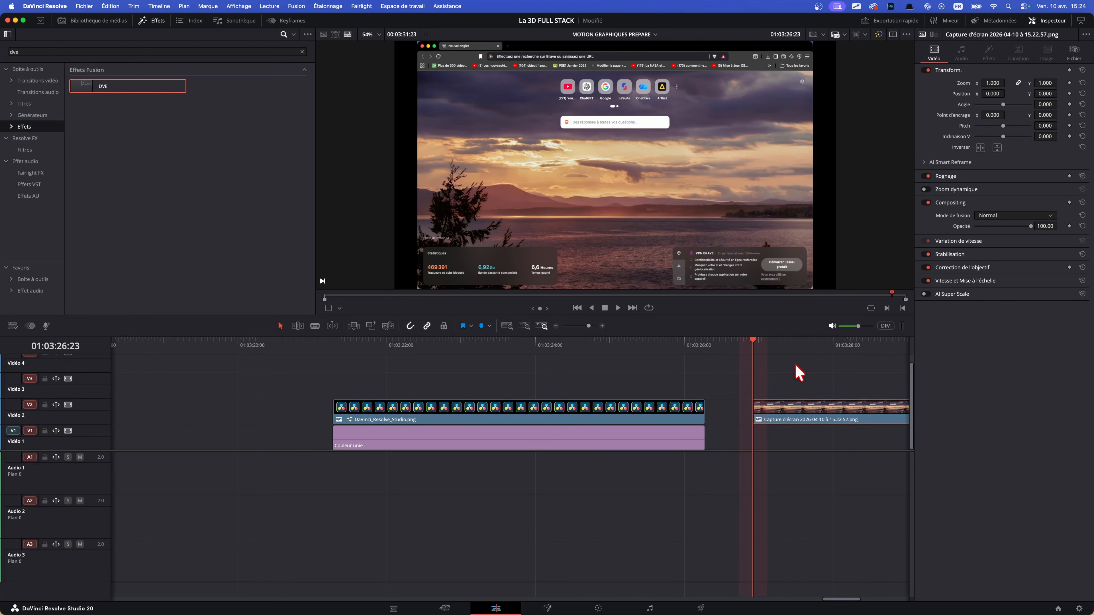
{"action": "left_click", "coordinate": [789, 343]}
{"action": "scroll", "coordinate": [757, 417], "scroll_direction": "right", "scroll_amount": 5}
{"action": "scroll", "coordinate": [760, 424], "scroll_direction": "right", "scroll_amount": 3}
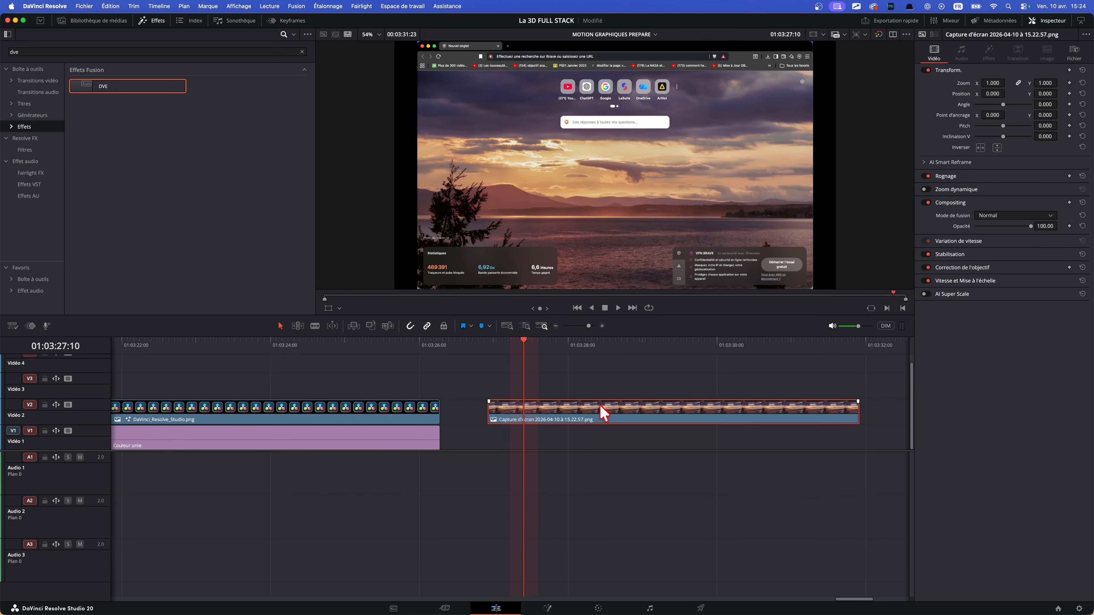
{"action": "left_click", "coordinate": [411, 453]}
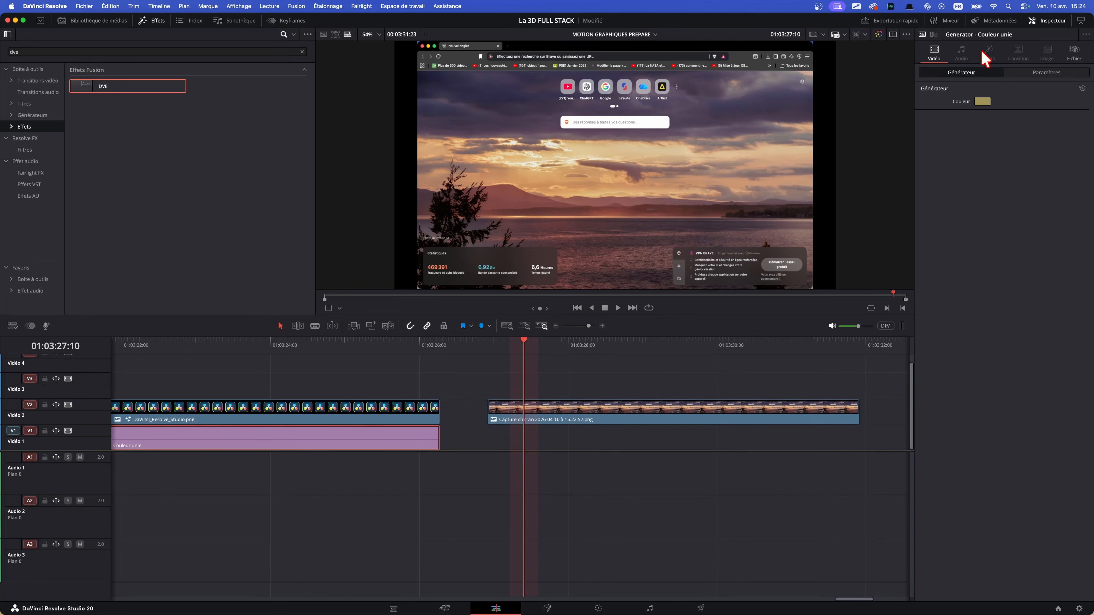
{"action": "left_click", "coordinate": [1043, 73]}
{"action": "left_click", "coordinate": [991, 74]}
{"action": "left_click", "coordinate": [550, 424]}
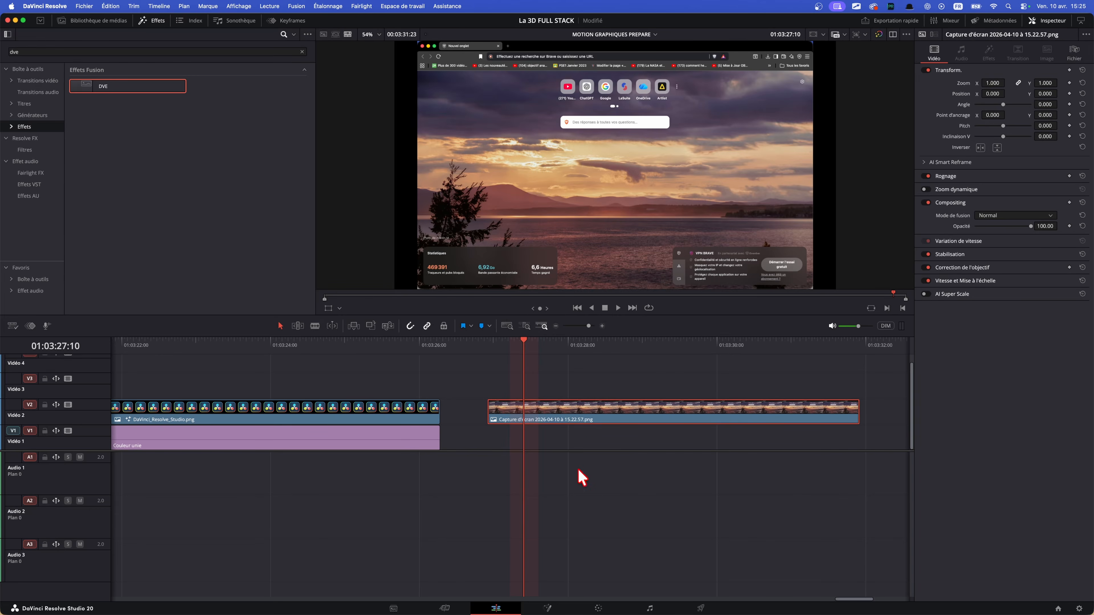
Show the logo clip's DVE settings and preview effect versions 2 and 3 before returning to version 1
{"action": "scroll", "coordinate": [597, 412], "scroll_direction": "left", "scroll_amount": 3}
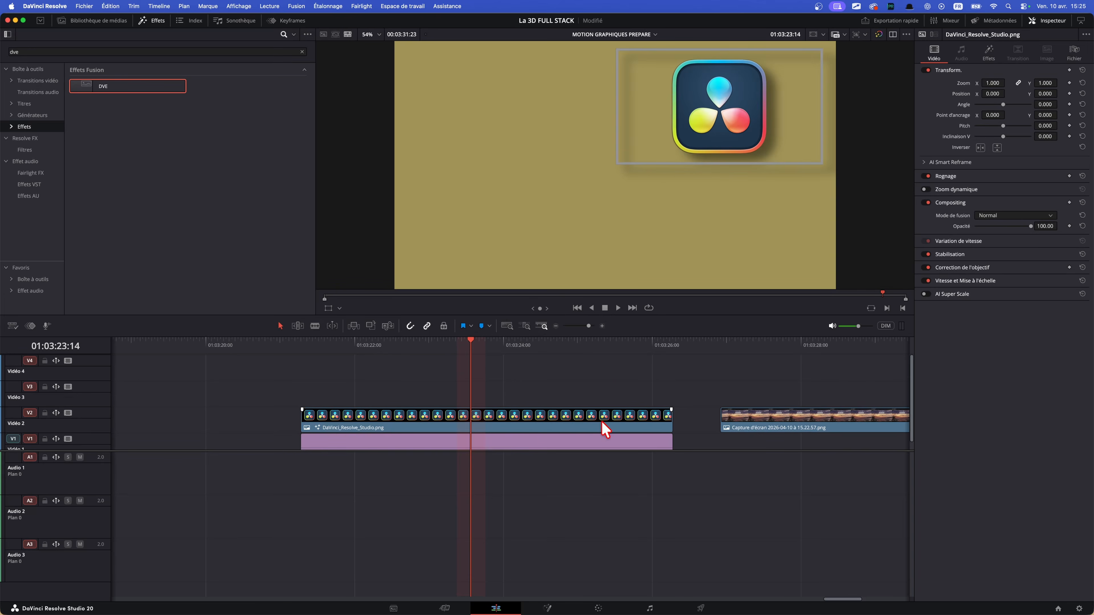
{"action": "left_click", "coordinate": [602, 422]}
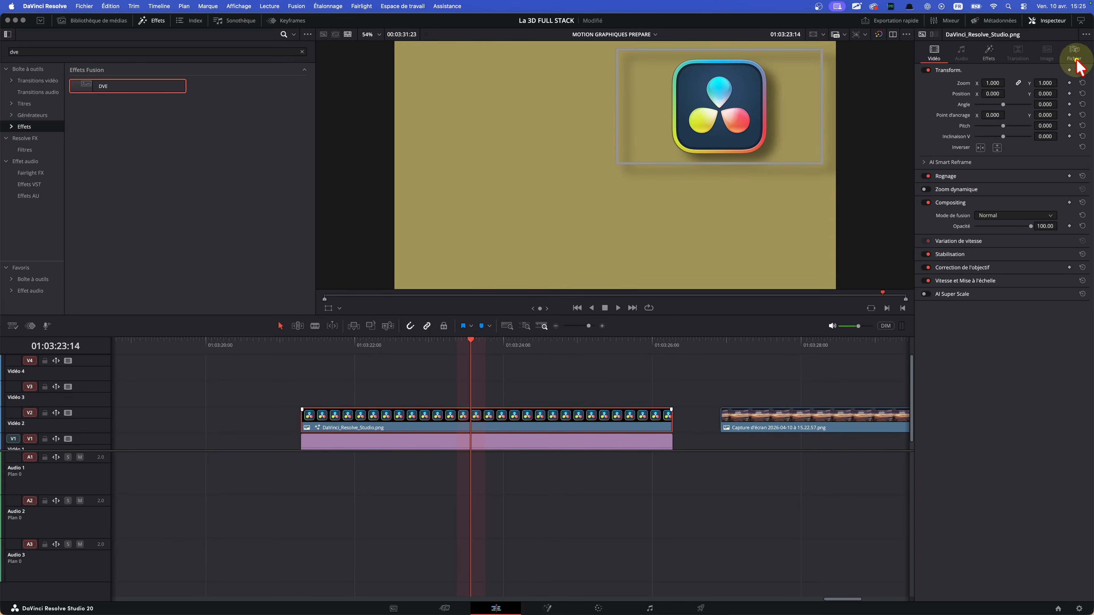
{"action": "left_click", "coordinate": [986, 58]}
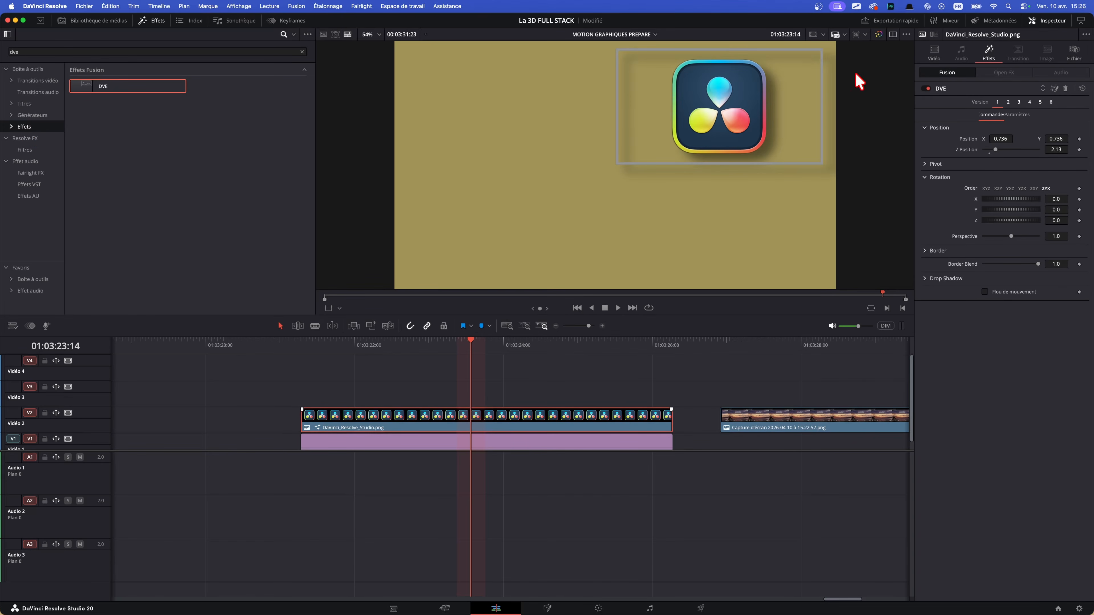
{"action": "left_click", "coordinate": [27, 139]}
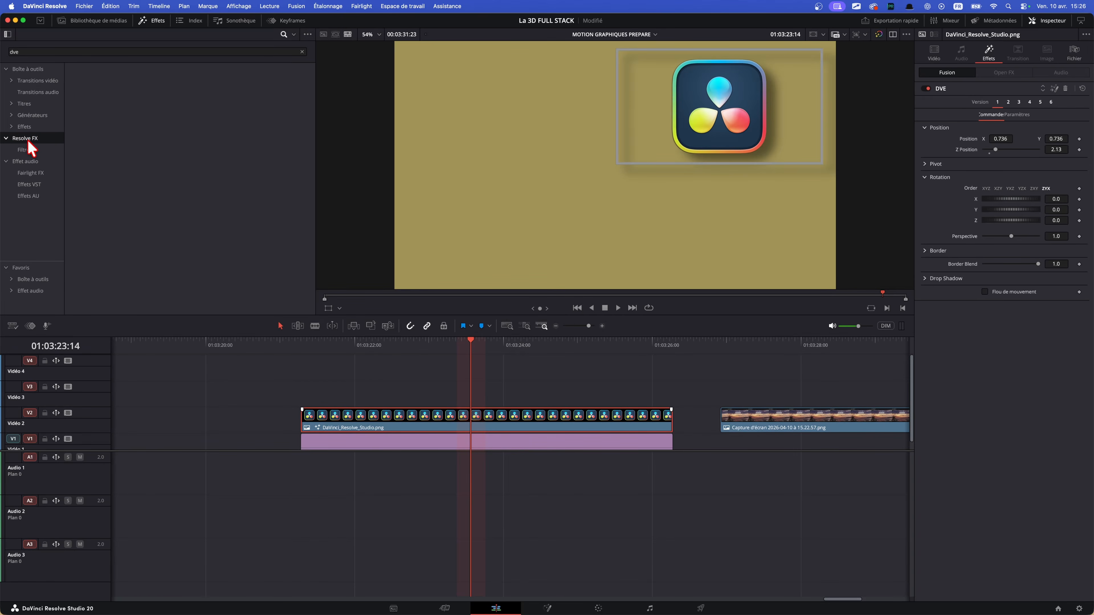
{"action": "mouse_move", "coordinate": [181, 160]}
{"action": "left_mouse_down"}
{"action": "mouse_move", "coordinate": [771, 120]}
{"action": "mouse_move", "coordinate": [990, 76]}
{"action": "left_mouse_up"}
{"action": "left_click", "coordinate": [1008, 102]}
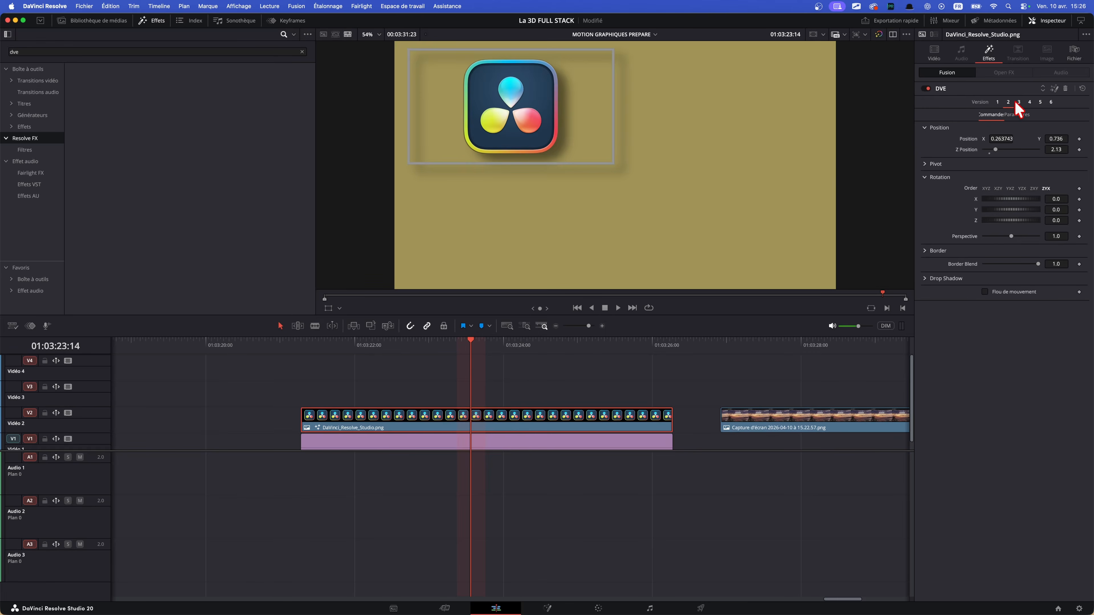
{"action": "left_click", "coordinate": [1019, 102]}
{"action": "left_click", "coordinate": [1009, 102]}
{"action": "left_click", "coordinate": [997, 102]}
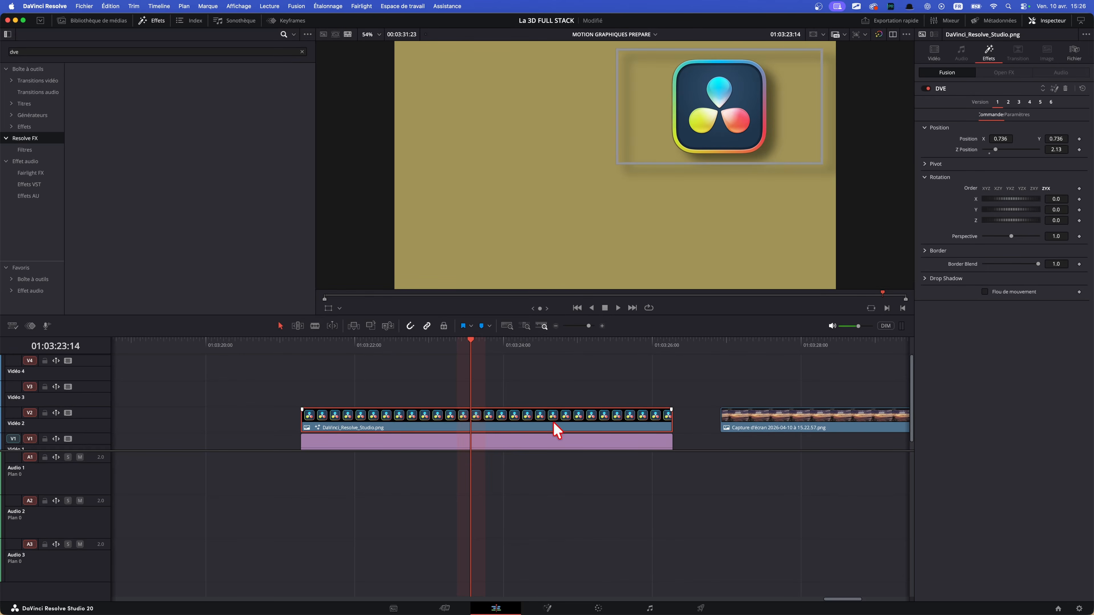
Move the screenshot clip onto Video 3 so it overlaps the logo clip, and apply the DVE effect to it
{"action": "left_click_drag", "start_coordinate": [722, 414], "coordinate": [421, 405]}
{"action": "key", "text": "shift+space"}
{"action": "type", "text": "dve"}
{"action": "key", "text": "Return"}
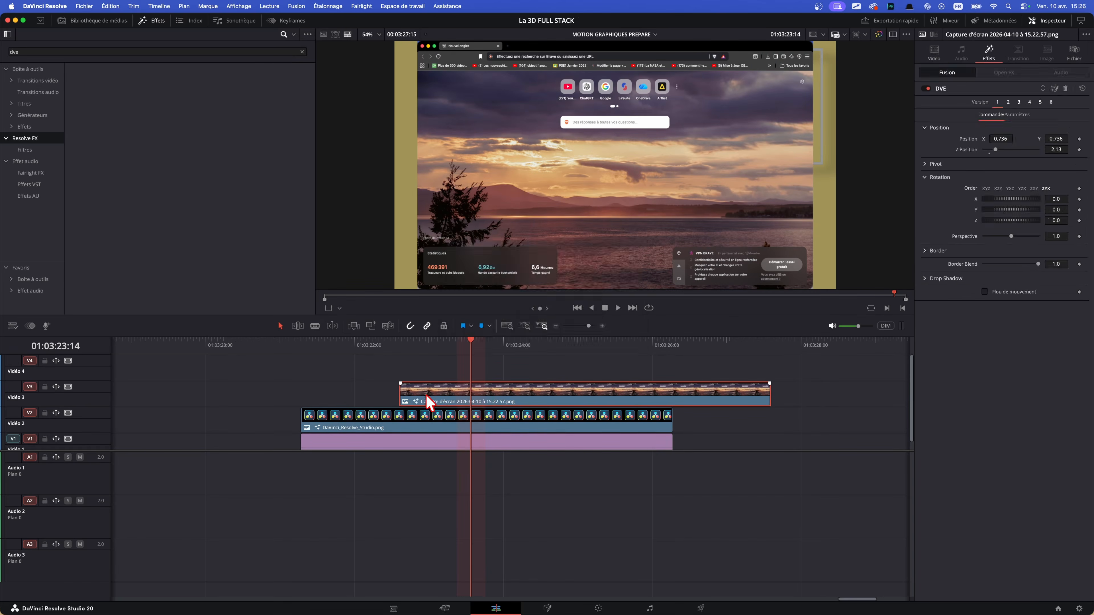
Shift the screenshot clip rightward on Video 3 and switch the logo clip's DVE effect to version 2 so both images show side by side
{"action": "left_click_drag", "start_coordinate": [565, 403], "coordinate": [603, 403]}
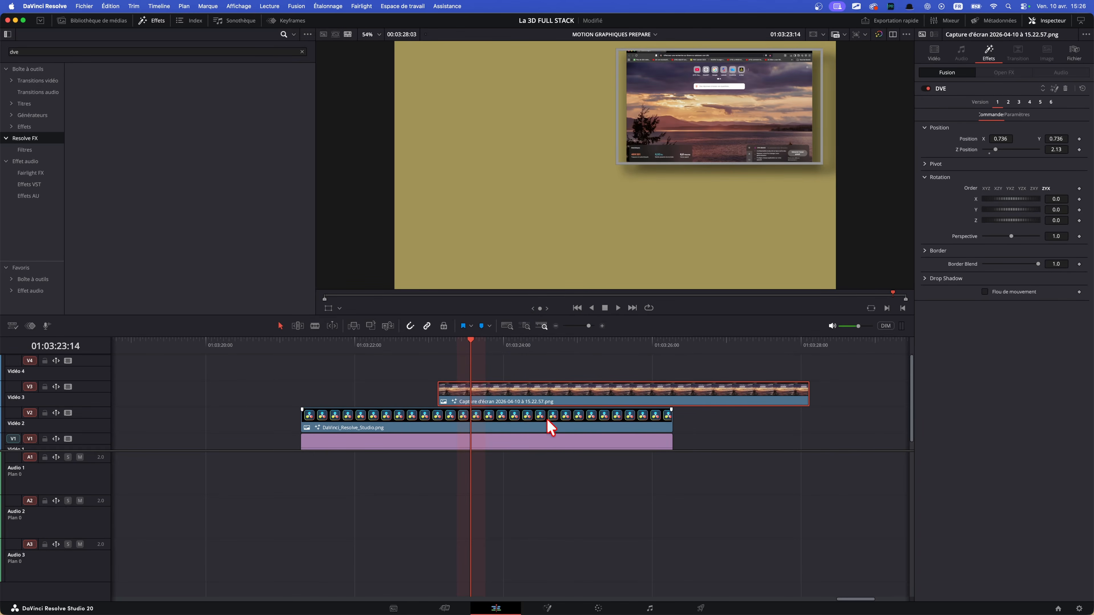
{"action": "left_click", "coordinate": [387, 344]}
{"action": "left_click", "coordinate": [433, 418]}
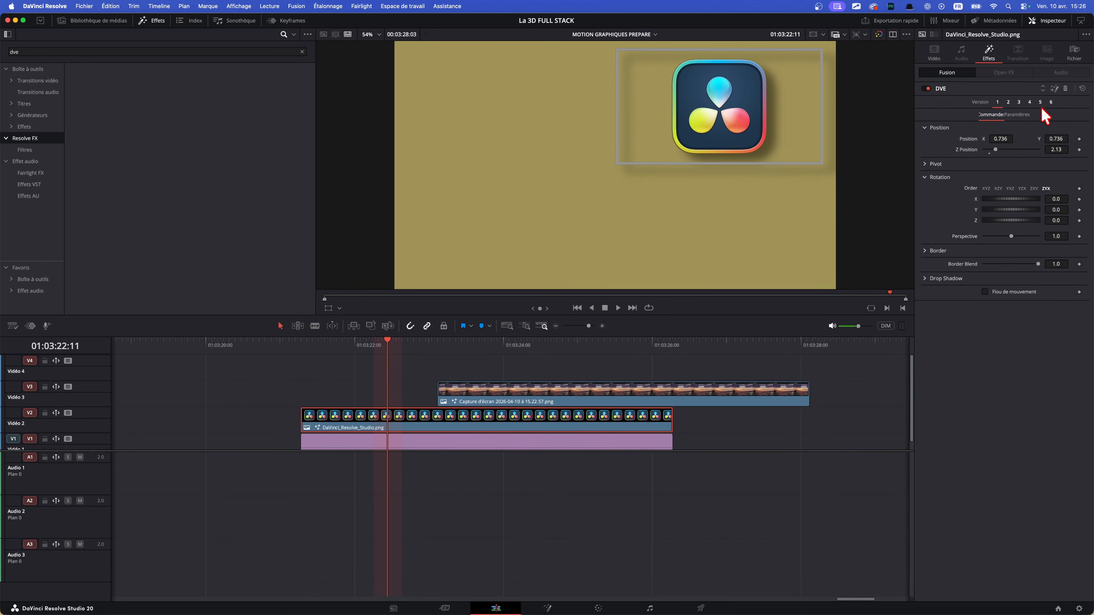
{"action": "left_click", "coordinate": [1009, 102]}
{"action": "left_click_drag", "start_coordinate": [485, 345], "coordinate": [513, 360]}
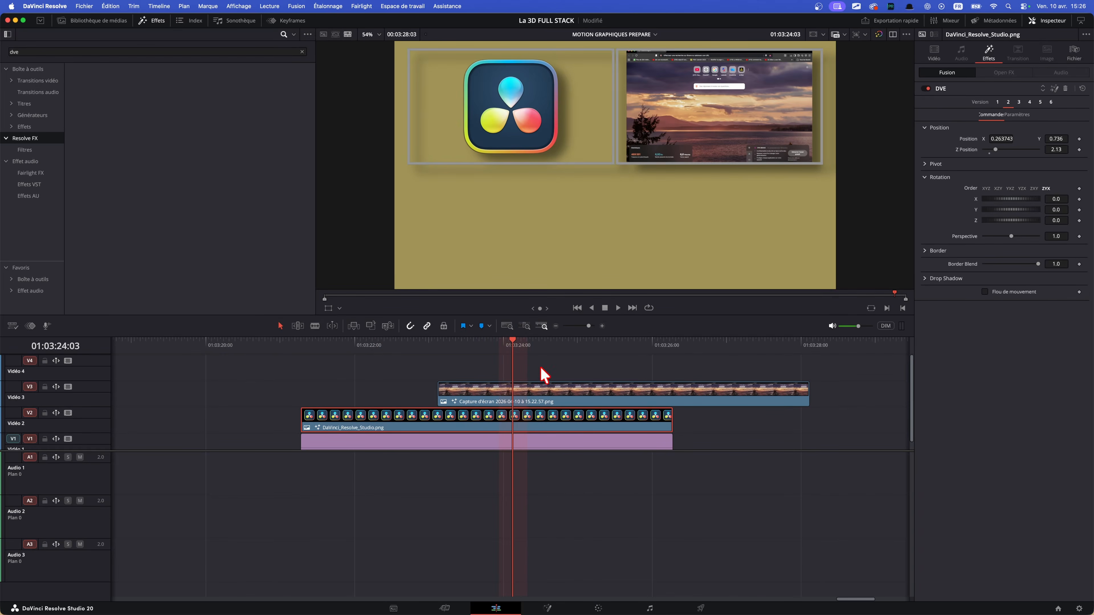
Move the screenshot clip beyond the end of the logo clip, and set the logo's DVE rotation to X 33.9 and Y 39.1
{"action": "left_click_drag", "start_coordinate": [568, 390], "coordinate": [873, 389]}
{"action": "left_click", "coordinate": [504, 345]}
{"action": "left_click", "coordinate": [570, 410]}
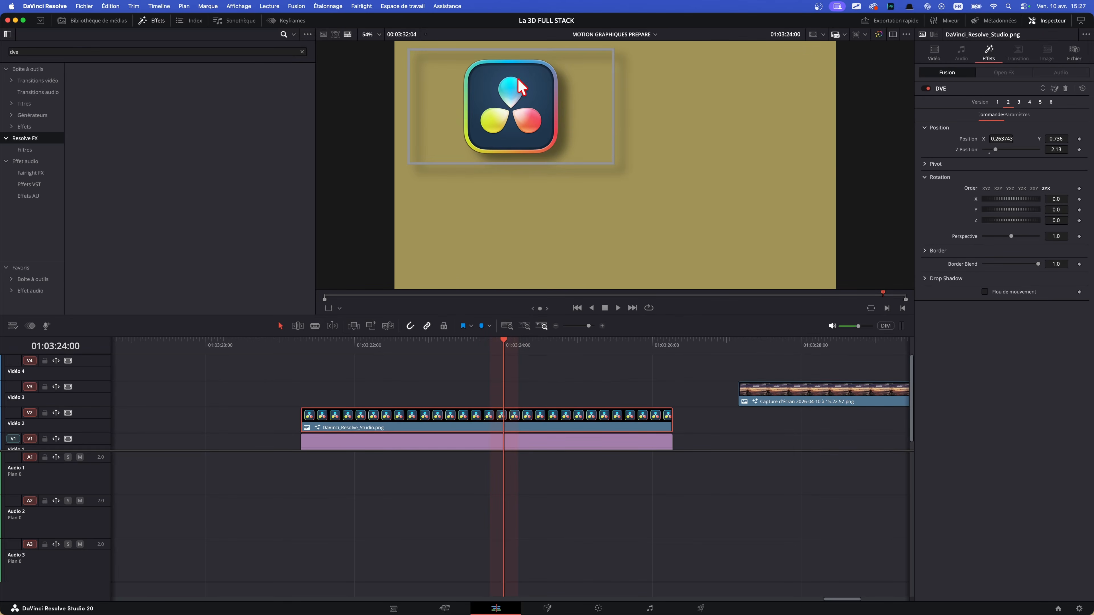
{"action": "left_click_drag", "start_coordinate": [1017, 200], "coordinate": [997, 212]}
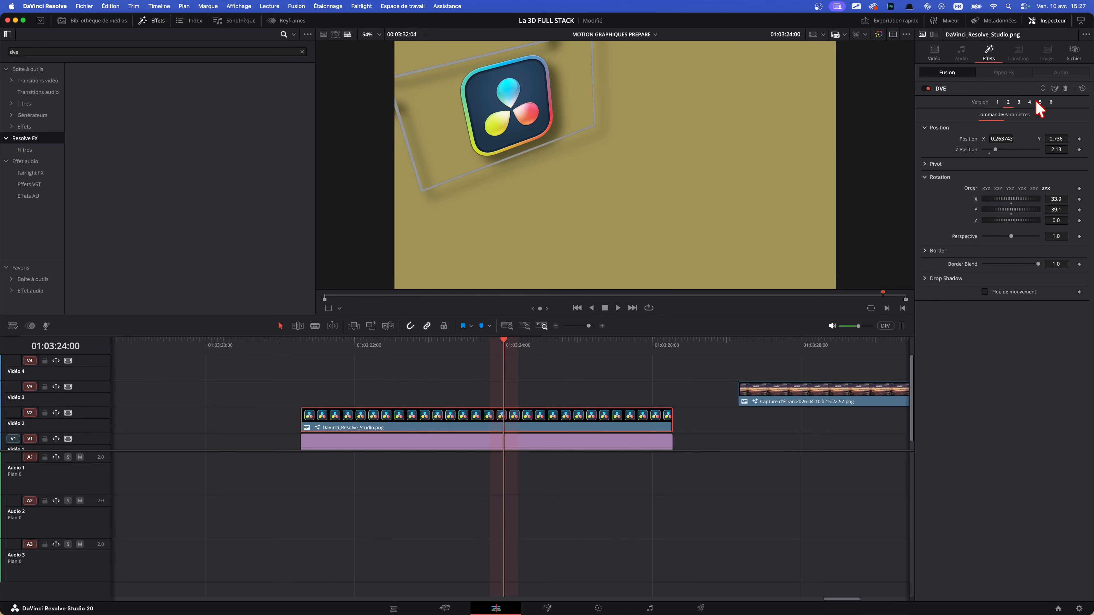
Switch the logo's DVE effect to version 6, set Border Blend to 0.0 and reset the X and Y rotation to 0.0
{"action": "left_click", "coordinate": [1051, 103]}
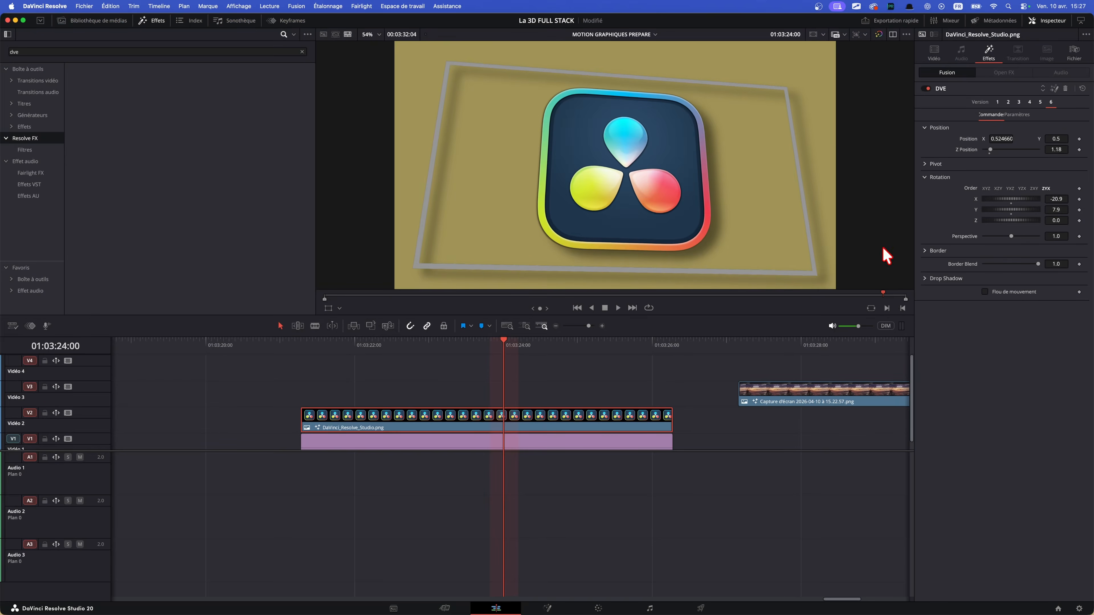
{"action": "left_click_drag", "start_coordinate": [1037, 265], "coordinate": [814, 241]}
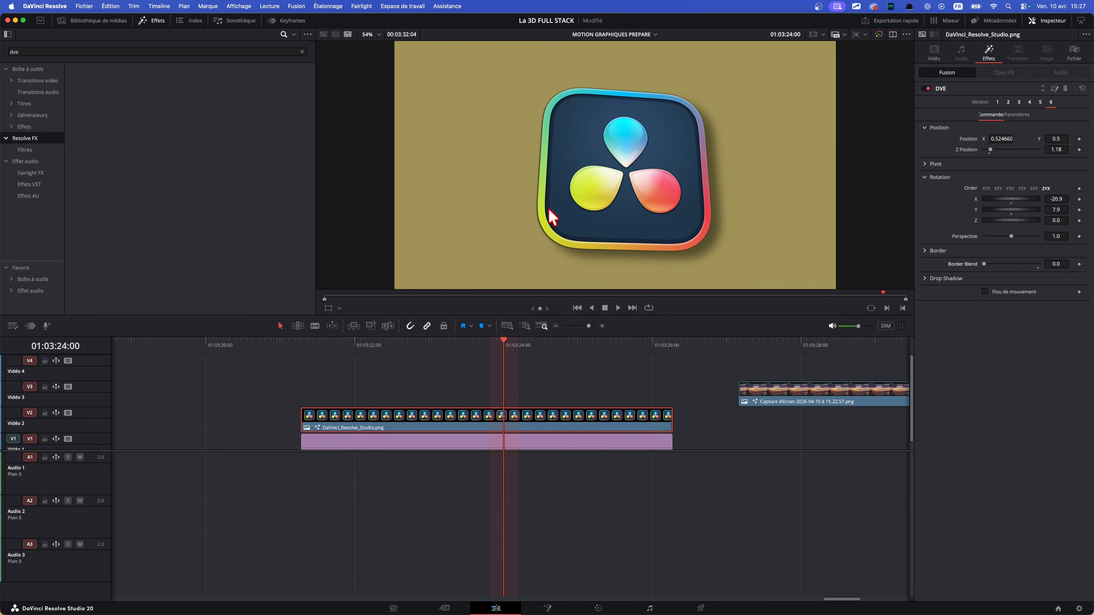
{"action": "double_click", "coordinate": [1010, 202]}
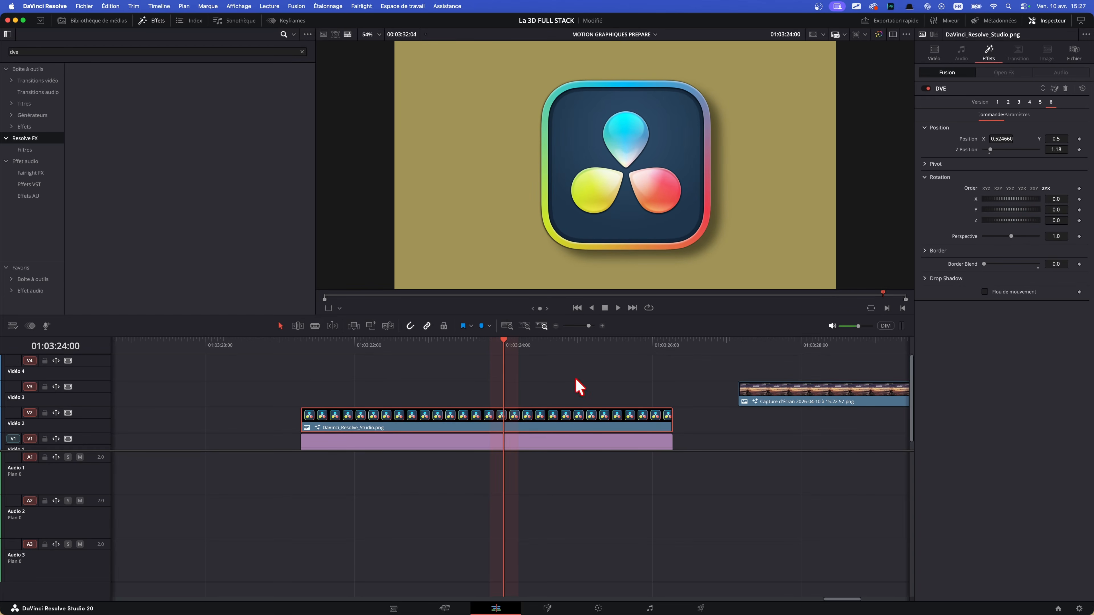
Try tilting the logo with different DVE X and Y rotation values, undoing the changes each time
{"action": "mouse_move", "coordinate": [993, 138]}
{"action": "left_mouse_down"}
{"action": "mouse_move", "coordinate": [948, 139]}
{"action": "mouse_move", "coordinate": [988, 149]}
{"action": "left_mouse_up"}
{"action": "key", "text": "super+z"}
{"action": "key", "text": "super+z"}
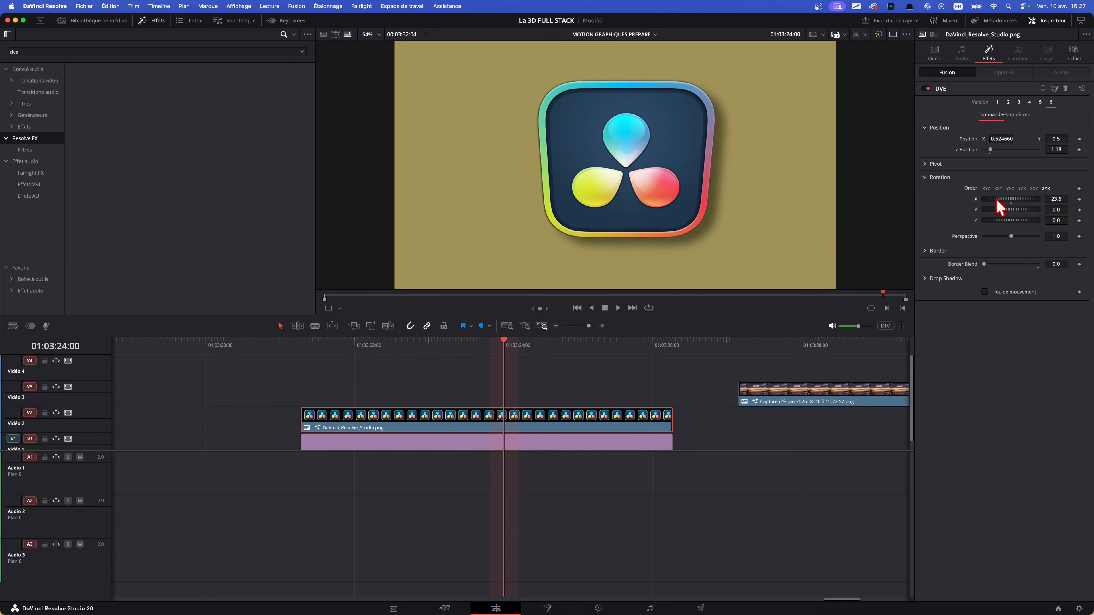
{"action": "left_click_drag", "start_coordinate": [994, 202], "coordinate": [982, 211]}
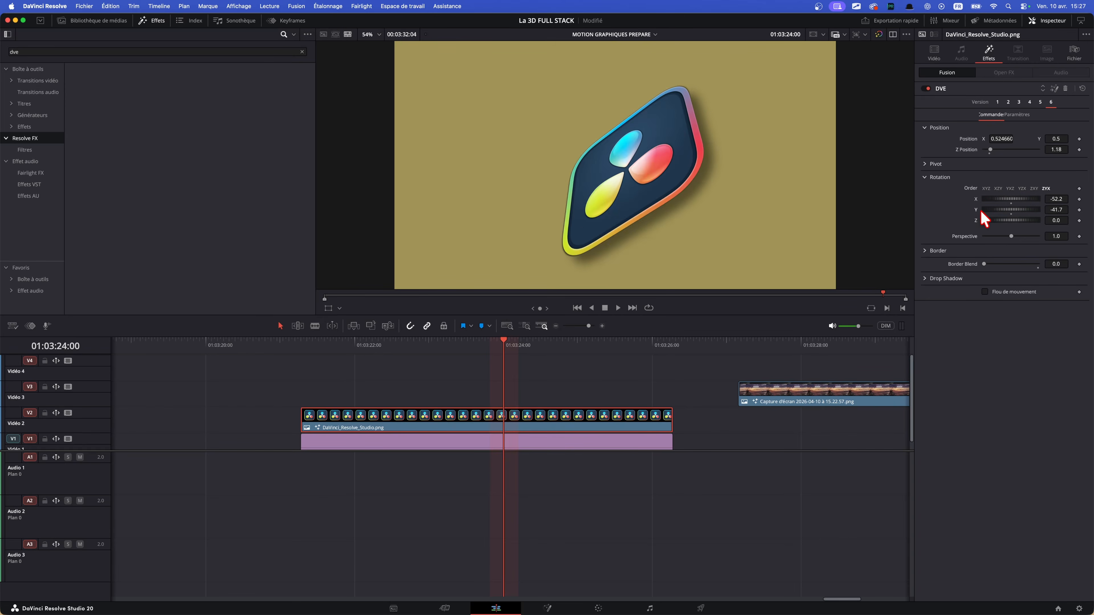
{"action": "key", "text": "super+z"}
{"action": "key", "text": "super+z"}
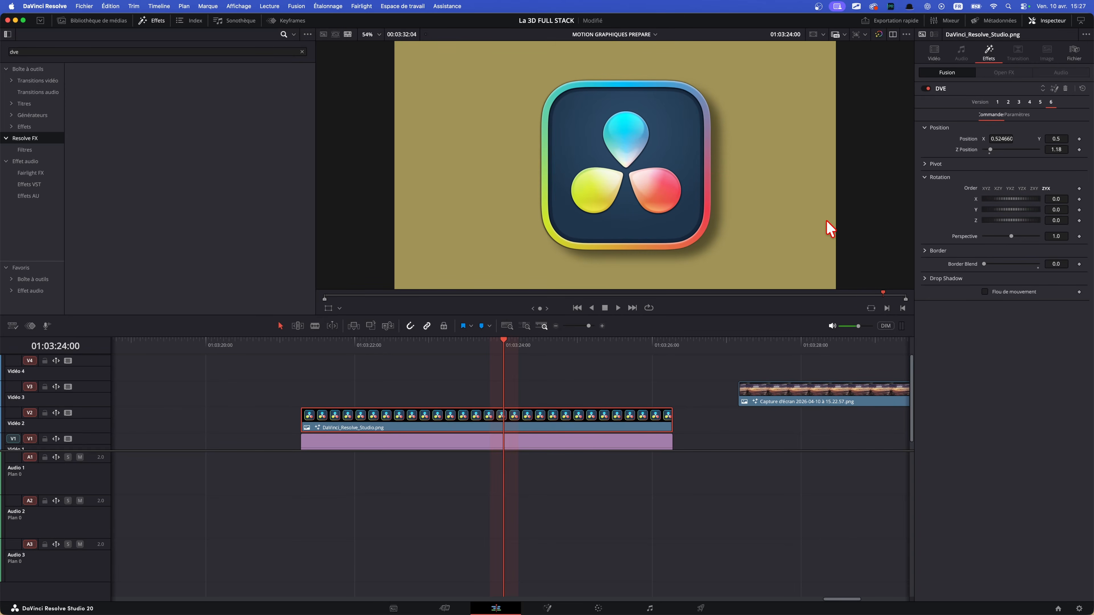
Look through the timeline around the logo clip and play a passage, ending with the logo clip selected
{"action": "left_click", "coordinate": [566, 383]}
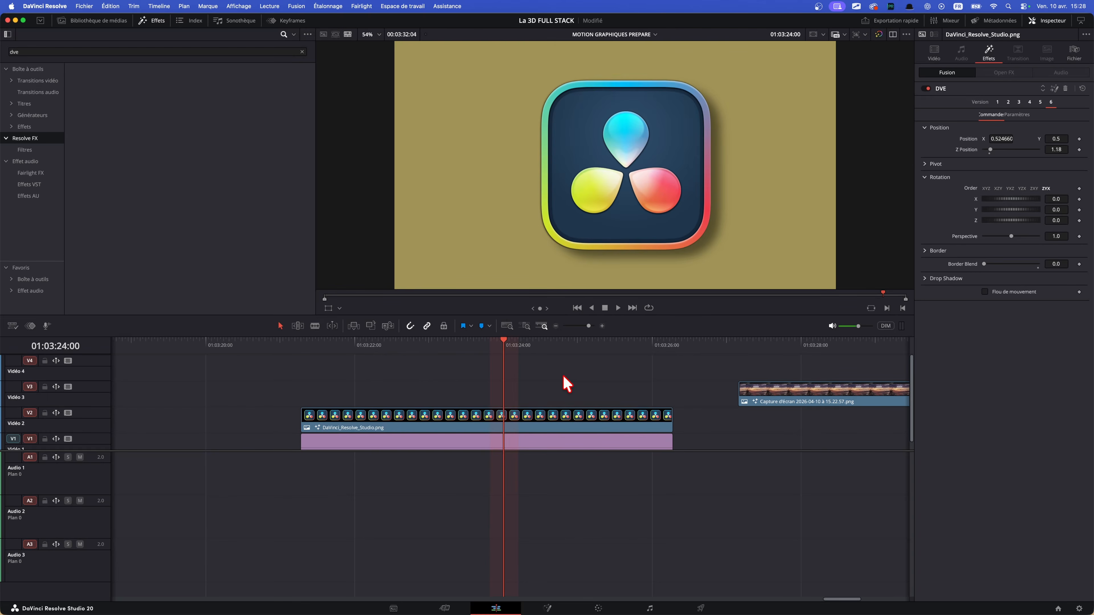
{"action": "left_click_drag", "start_coordinate": [502, 356], "coordinate": [300, 385]}
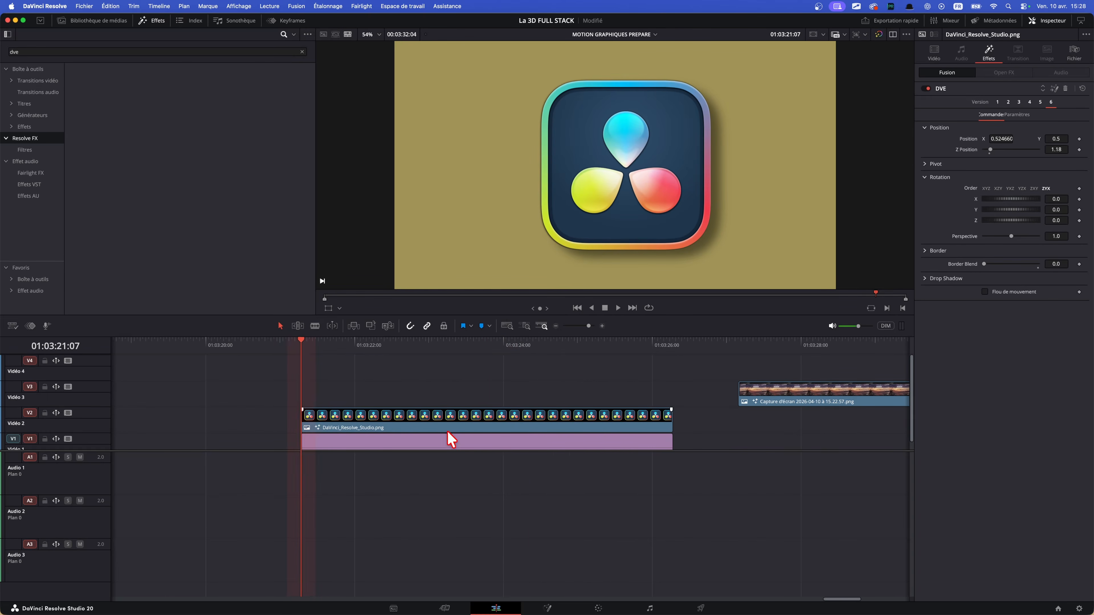
{"action": "scroll", "coordinate": [450, 424], "scroll_direction": "down", "scroll_amount": 8}
{"action": "scroll", "coordinate": [450, 424], "scroll_direction": "down", "scroll_amount": 2}
{"action": "left_click_drag", "start_coordinate": [166, 352], "coordinate": [137, 371]}
{"action": "left_click_drag", "start_coordinate": [137, 448], "coordinate": [614, 465]}
{"action": "left_click", "coordinate": [610, 347]}
{"action": "scroll", "coordinate": [649, 435], "scroll_direction": "up", "scroll_amount": 6}
{"action": "key", "text": "space"}
{"action": "left_click", "coordinate": [580, 414]}
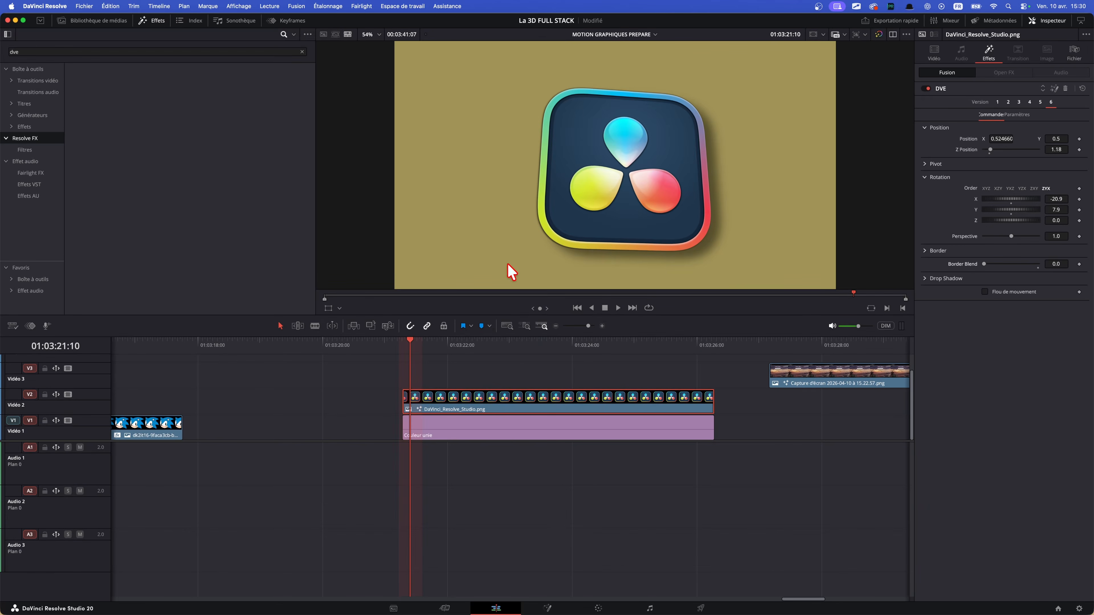
Add DVE keyframes for X, Y and Z rotation on the first frame of the logo clip
{"action": "key", "text": "super+minus"}
{"action": "scroll", "coordinate": [624, 379], "scroll_direction": "up", "scroll_amount": 2}
{"action": "left_click", "coordinate": [538, 357]}
{"action": "left_click_drag", "start_coordinate": [517, 347], "coordinate": [505, 349]}
{"action": "left_click", "coordinate": [575, 399]}
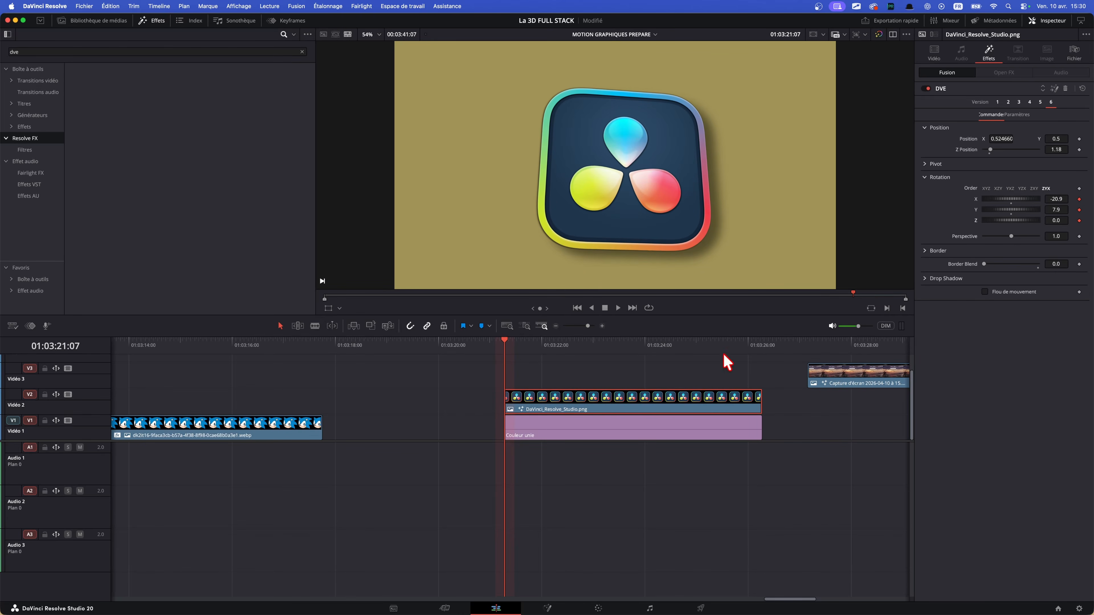
Set the rotation to X 208.7, Y 177.5 and Z 573.9 on the logo clip's last frame, and play the animation
{"action": "left_click", "coordinate": [762, 344]}
{"action": "key", "text": "Left"}
{"action": "left_click_drag", "start_coordinate": [1014, 201], "coordinate": [1091, 225]}
{"action": "left_click", "coordinate": [507, 347]}
{"action": "key", "text": "space"}
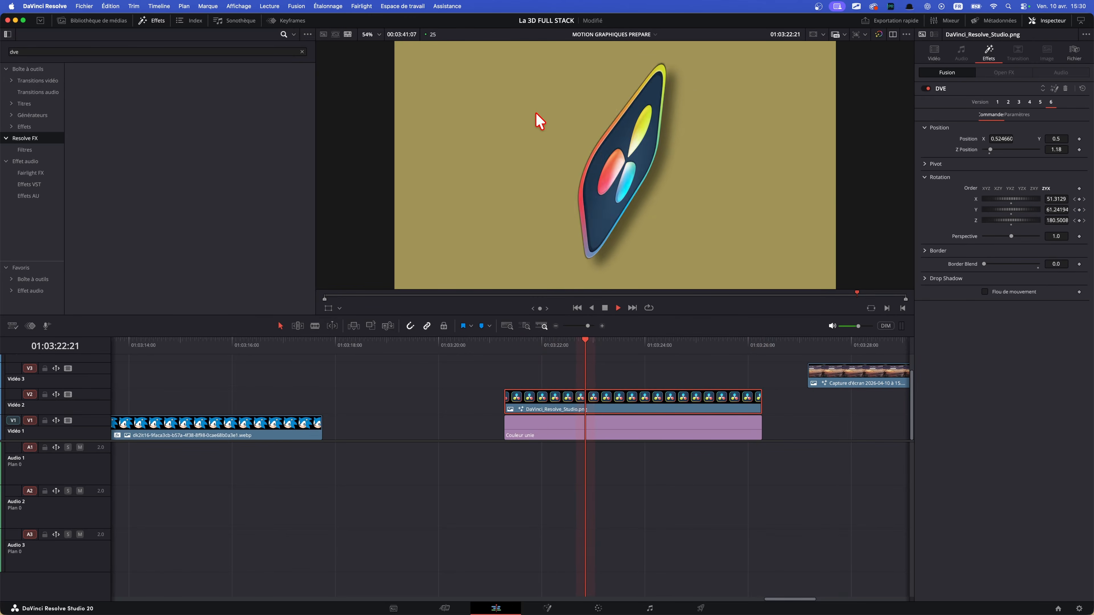
Set the logo's DVE pivot to X 0.578 and Y 1.069, and play the animation from the clip's start
{"action": "left_click_drag", "start_coordinate": [635, 344], "coordinate": [626, 348]}
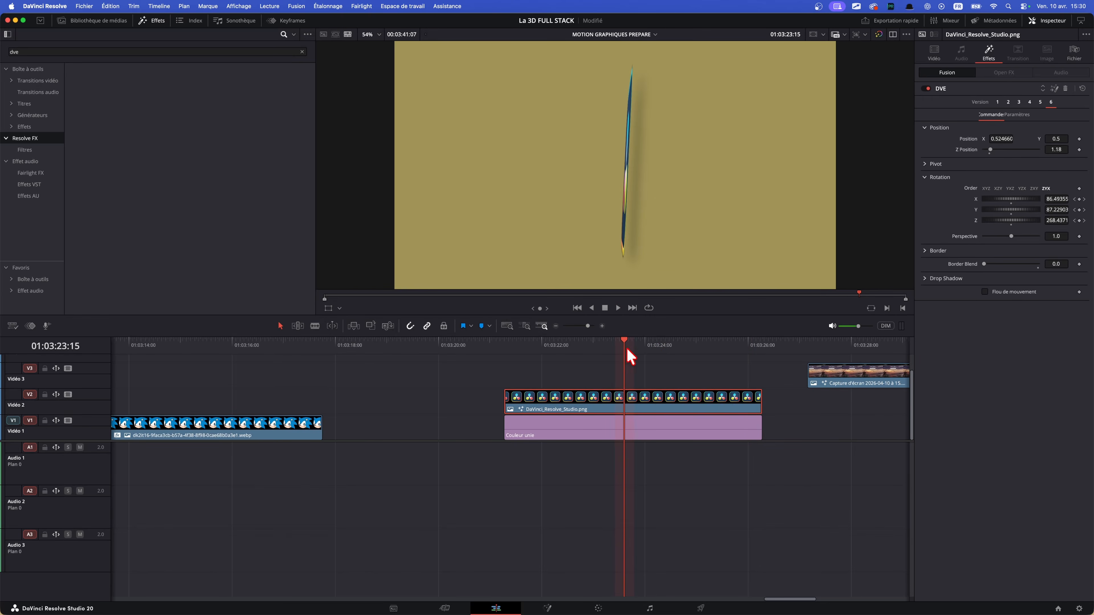
{"action": "left_click", "coordinate": [926, 164]}
{"action": "left_click_drag", "start_coordinate": [1000, 175], "coordinate": [1091, 176]}
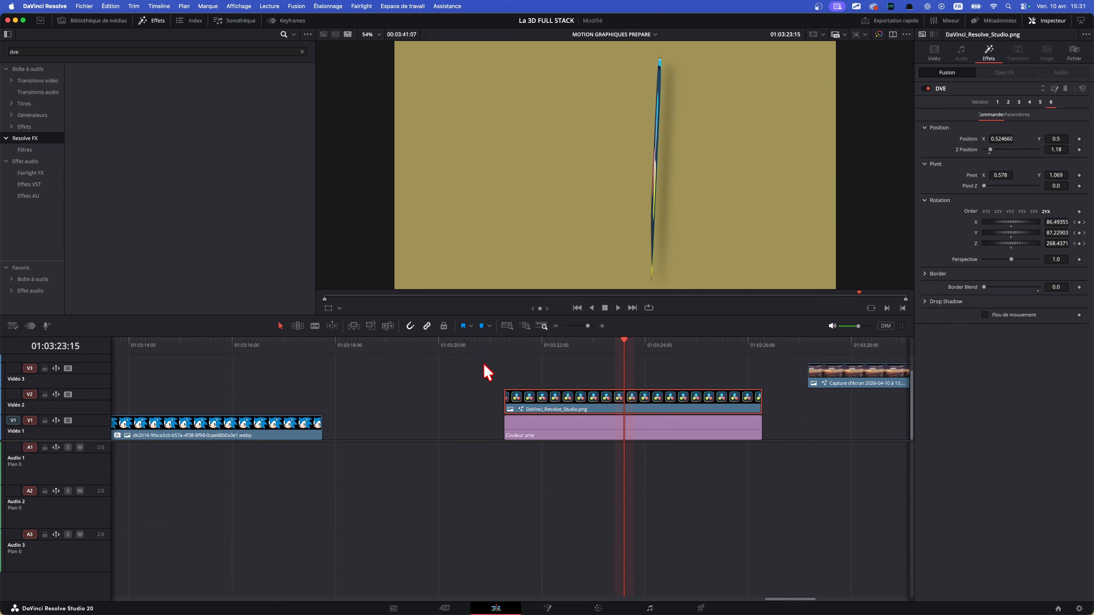
{"action": "left_click", "coordinate": [505, 349]}
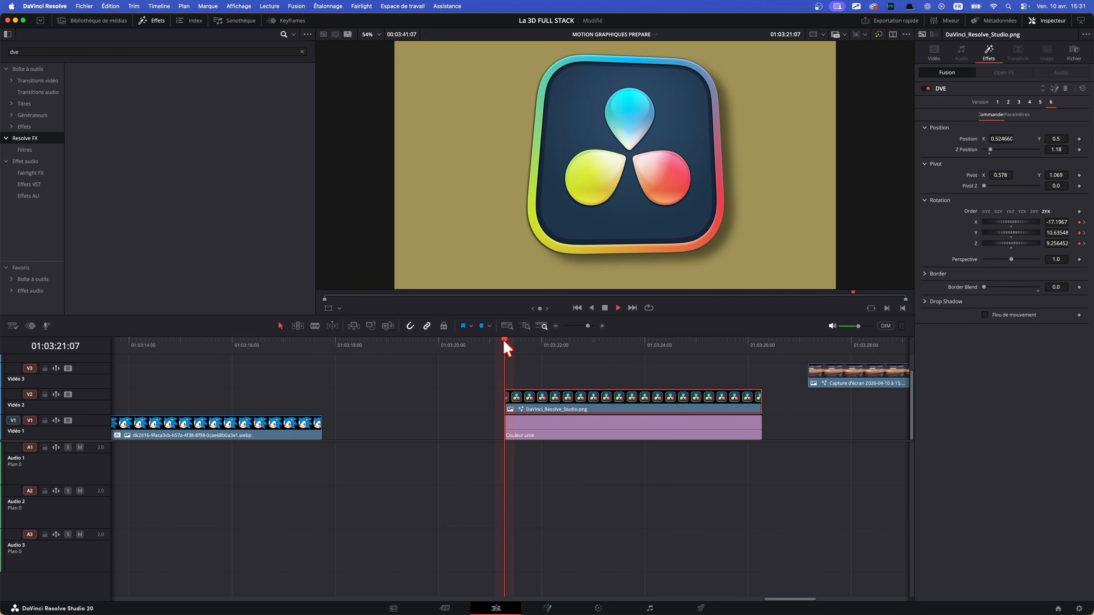
{"action": "key", "text": "space"}
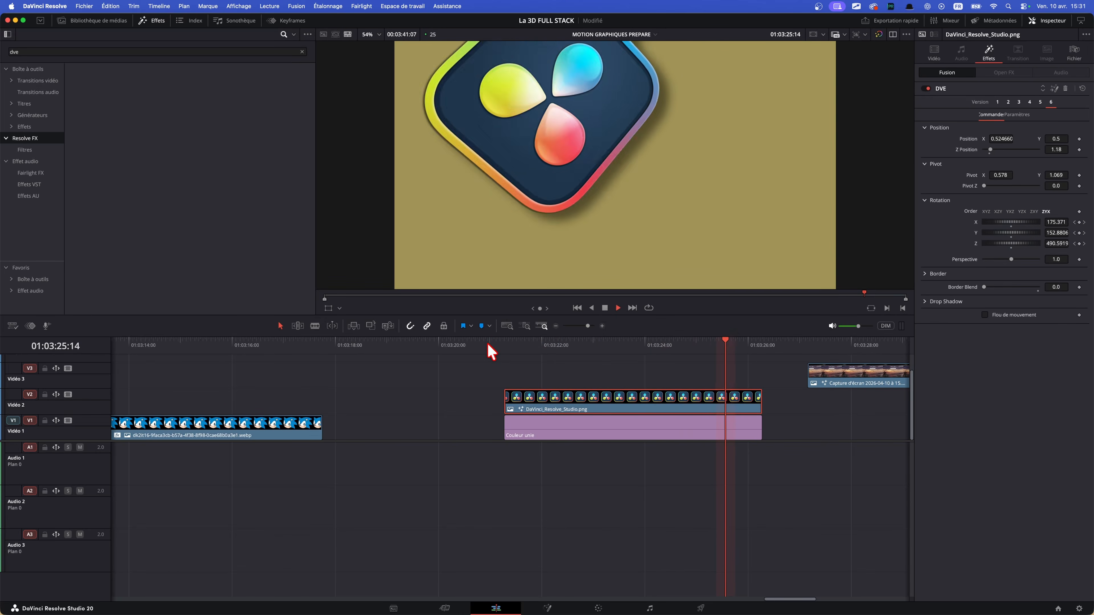
{"action": "key", "text": "space"}
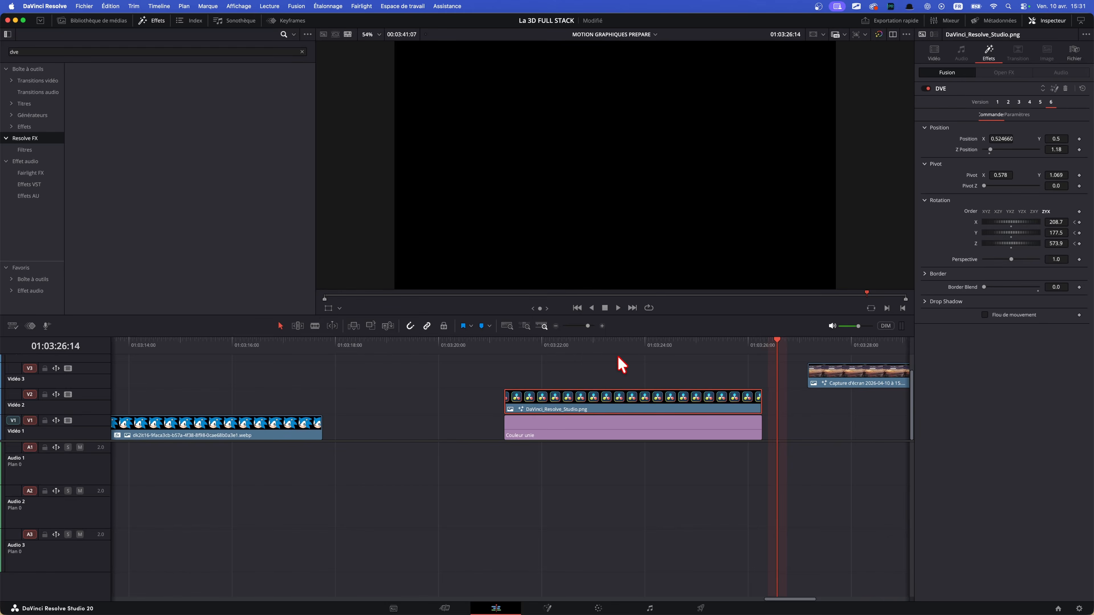
Set the logo's DVE position to X 0.5, Y 0.236 and Z 1.81, and preview the playback
{"action": "left_click", "coordinate": [604, 350]}
{"action": "left_click_drag", "start_coordinate": [1059, 151], "coordinate": [1075, 151]}
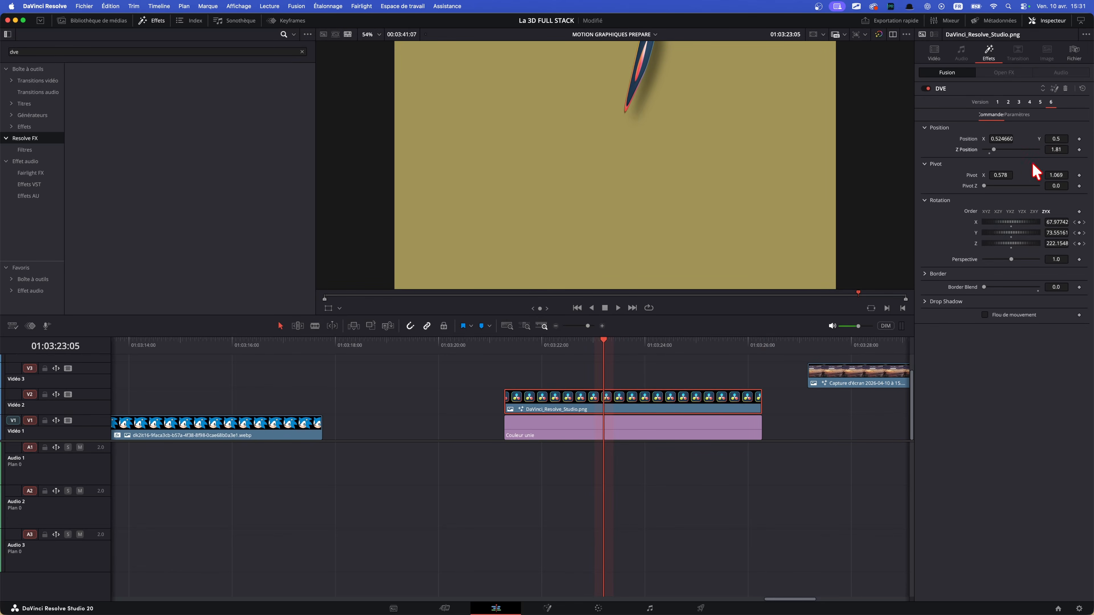
{"action": "left_click_drag", "start_coordinate": [1010, 139], "coordinate": [946, 137]}
{"action": "double_click", "coordinate": [970, 139]}
{"action": "key", "text": "space"}
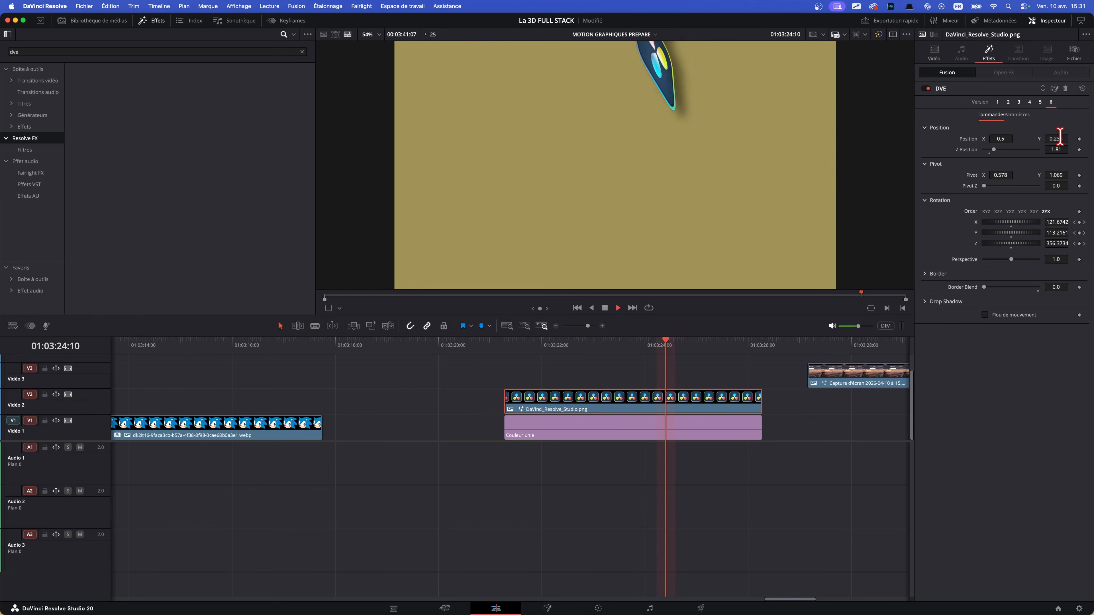
{"action": "key", "text": "space"}
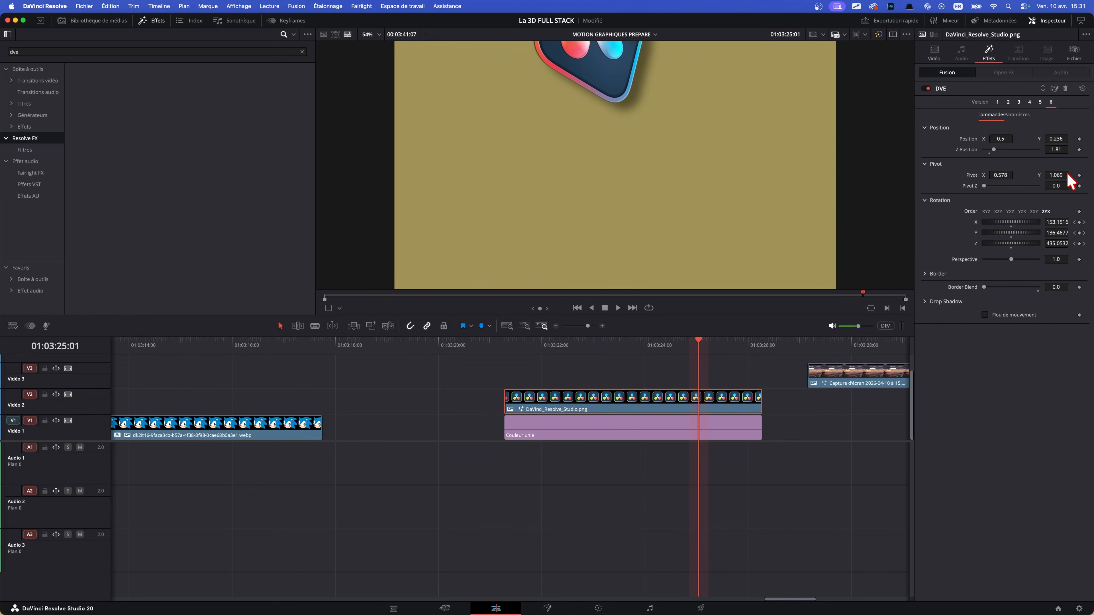
Set the DVE Pivot Y to 0.853 and play the logo animation from the clip's first frame
{"action": "left_click_drag", "start_coordinate": [1047, 177], "coordinate": [1058, 176]}
{"action": "key", "text": "space"}
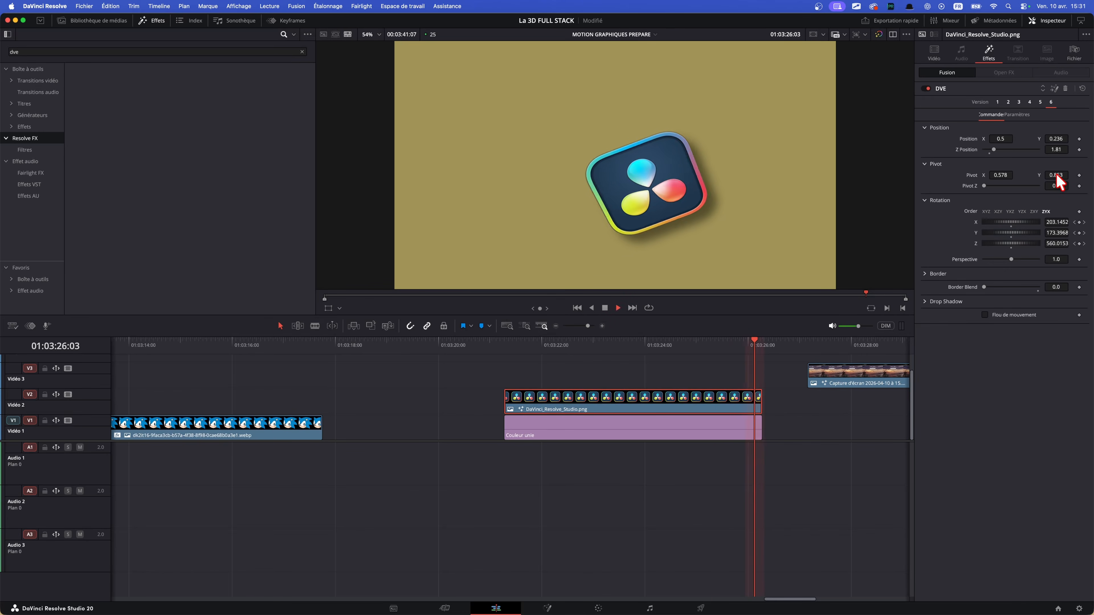
{"action": "key", "text": "space"}
{"action": "left_click", "coordinate": [505, 353]}
{"action": "key", "text": "space"}
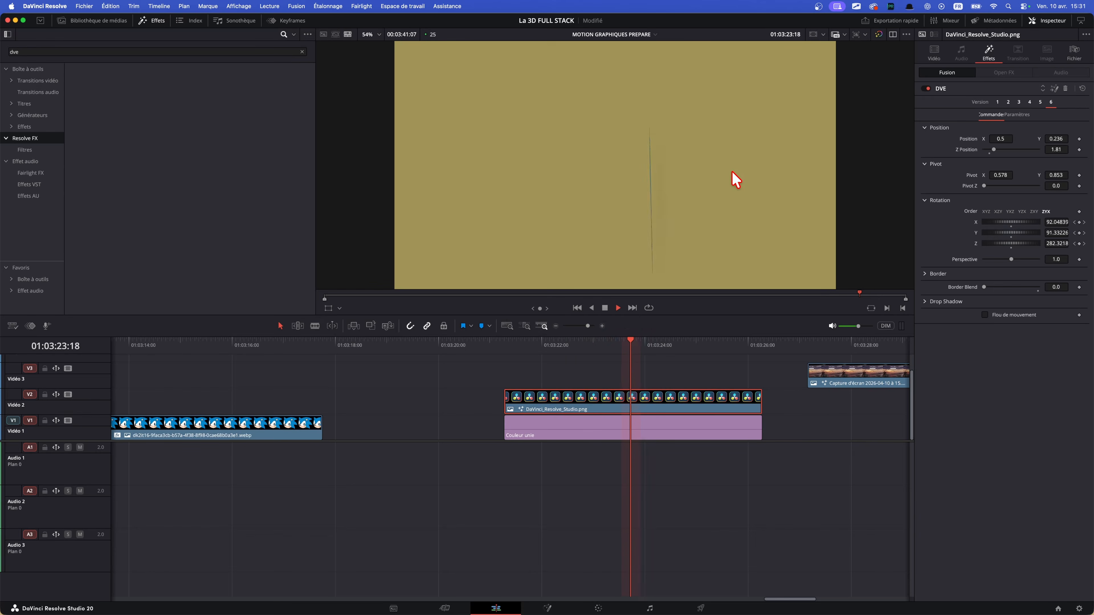
{"action": "key", "text": "space"}
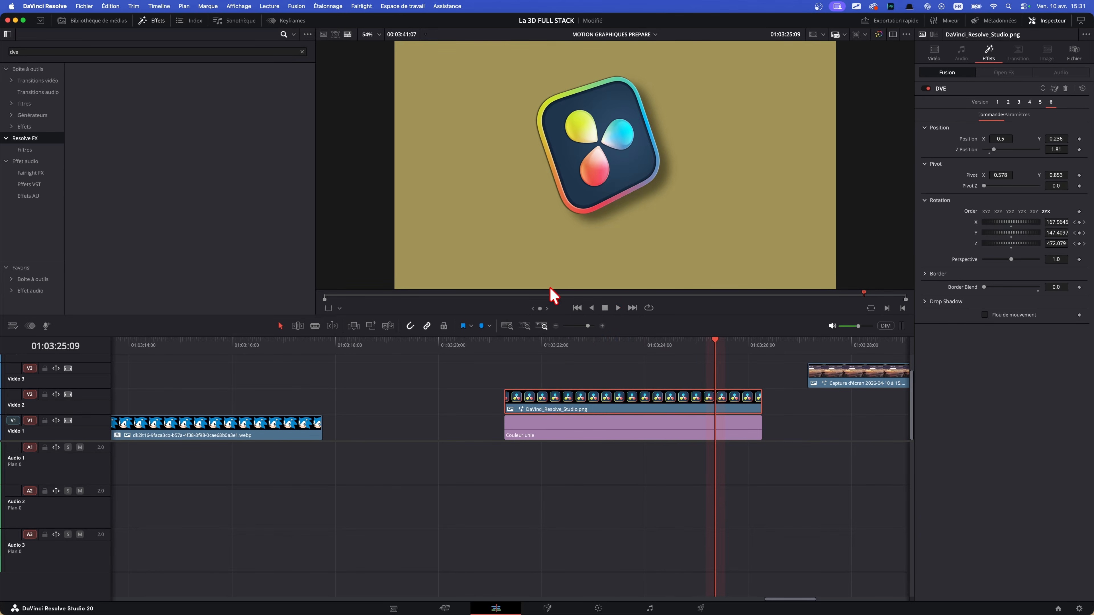
Keyframe the logo's DVE position on the first frame, and set it to X 1.086 and Y 0.271 on the last frame
{"action": "left_click", "coordinate": [507, 349]}
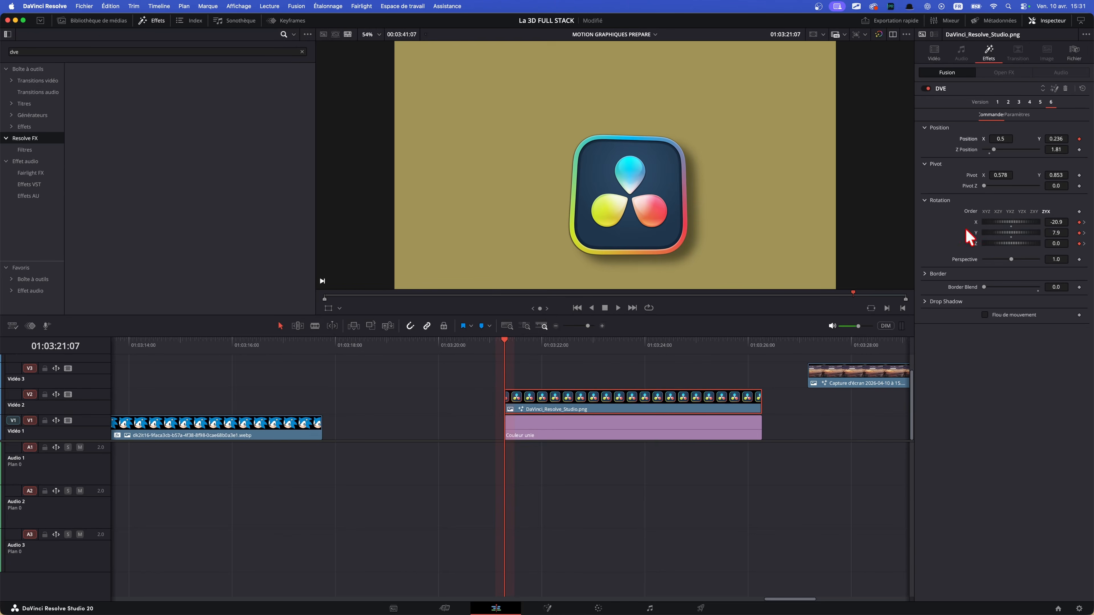
{"action": "left_click_drag", "start_coordinate": [596, 347], "coordinate": [760, 349]}
{"action": "key", "text": "Left"}
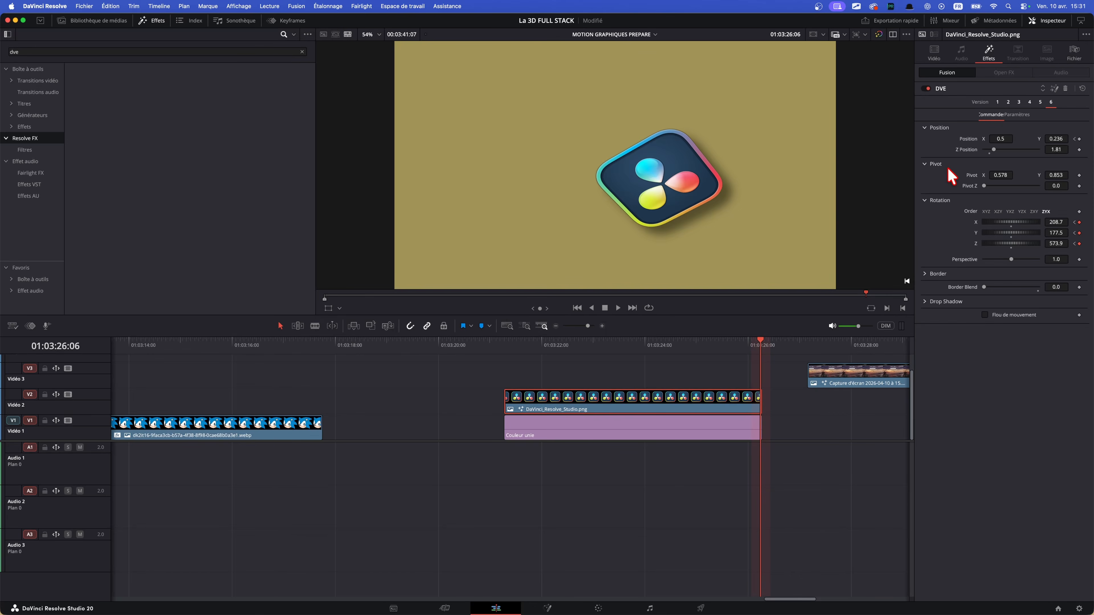
{"action": "mouse_move", "coordinate": [1057, 139]}
{"action": "left_mouse_down"}
{"action": "mouse_move", "coordinate": [989, 145]}
{"action": "mouse_move", "coordinate": [1058, 139]}
{"action": "left_mouse_up"}
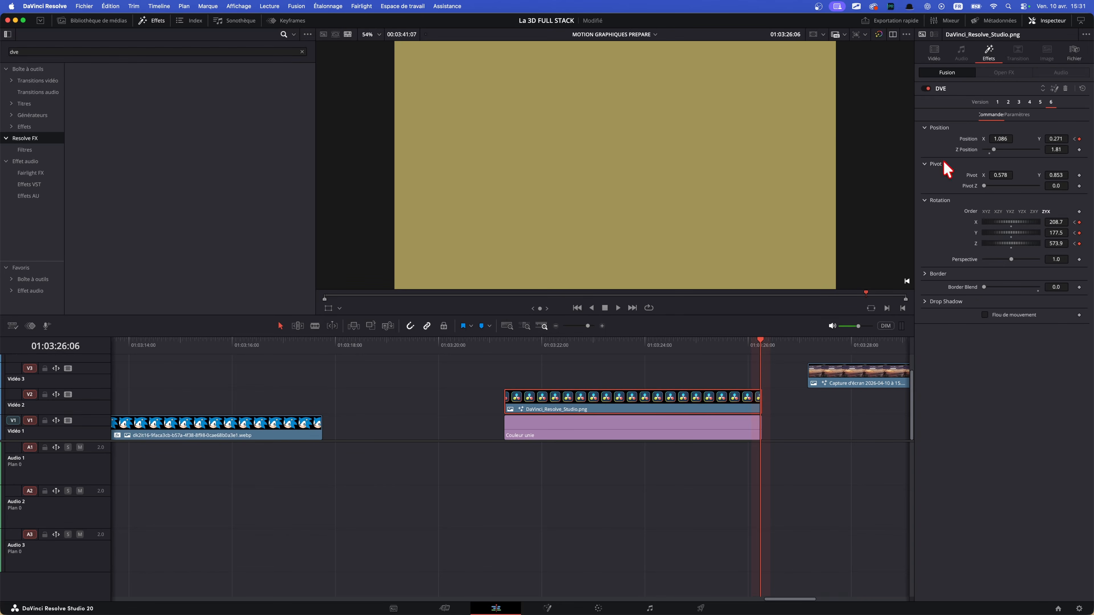
Move the logo off the image's left edge at the first position keyframe and play the resulting animation
{"action": "left_click", "coordinate": [1074, 140]}
{"action": "left_click_drag", "start_coordinate": [1005, 136], "coordinate": [862, 136]}
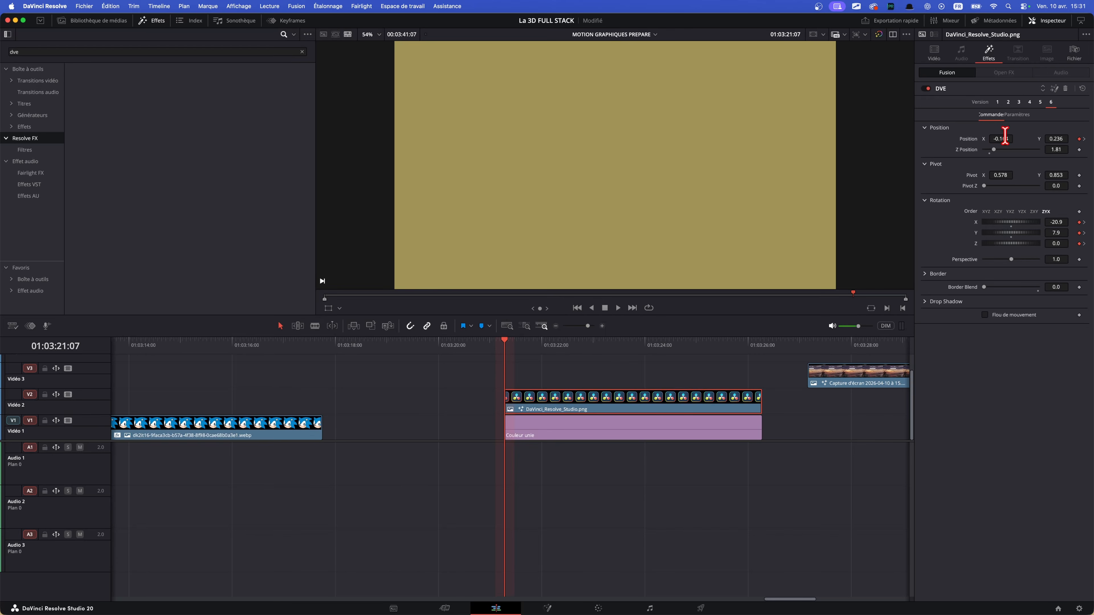
{"action": "key", "text": "space"}
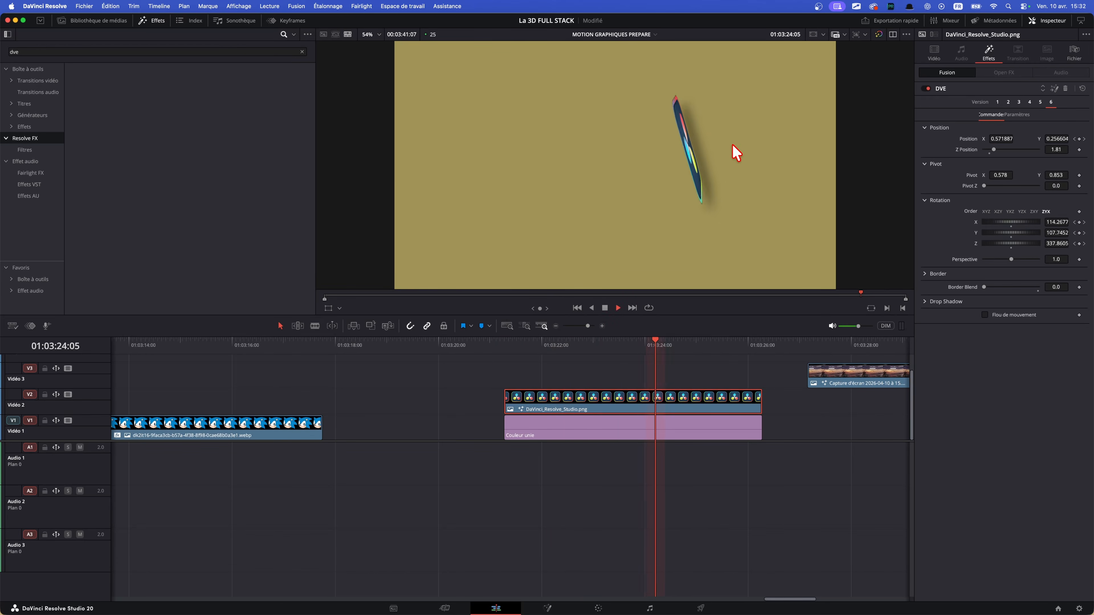
{"action": "scroll", "coordinate": [814, 162], "scroll_direction": "up", "scroll_amount": 3}
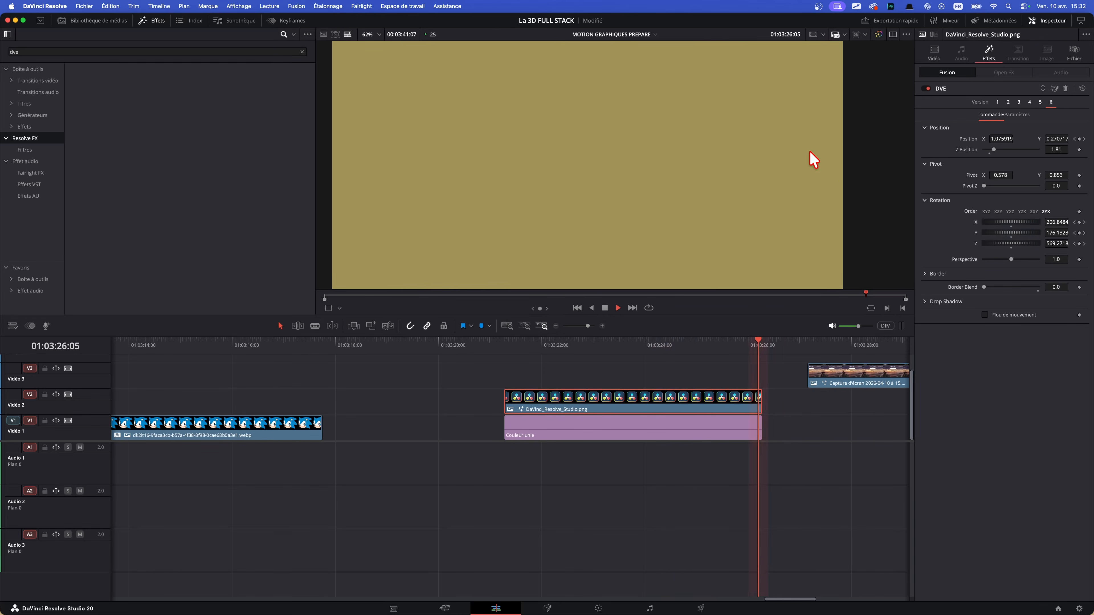
Reset the logo clip's DVE effect to its default settings
{"action": "left_click_drag", "start_coordinate": [615, 349], "coordinate": [594, 360]}
{"action": "scroll", "coordinate": [598, 364], "scroll_direction": "down", "scroll_amount": 1}
{"action": "scroll", "coordinate": [580, 249], "scroll_direction": "down", "scroll_amount": 1}
{"action": "scroll", "coordinate": [580, 249], "scroll_direction": "down", "scroll_amount": 3}
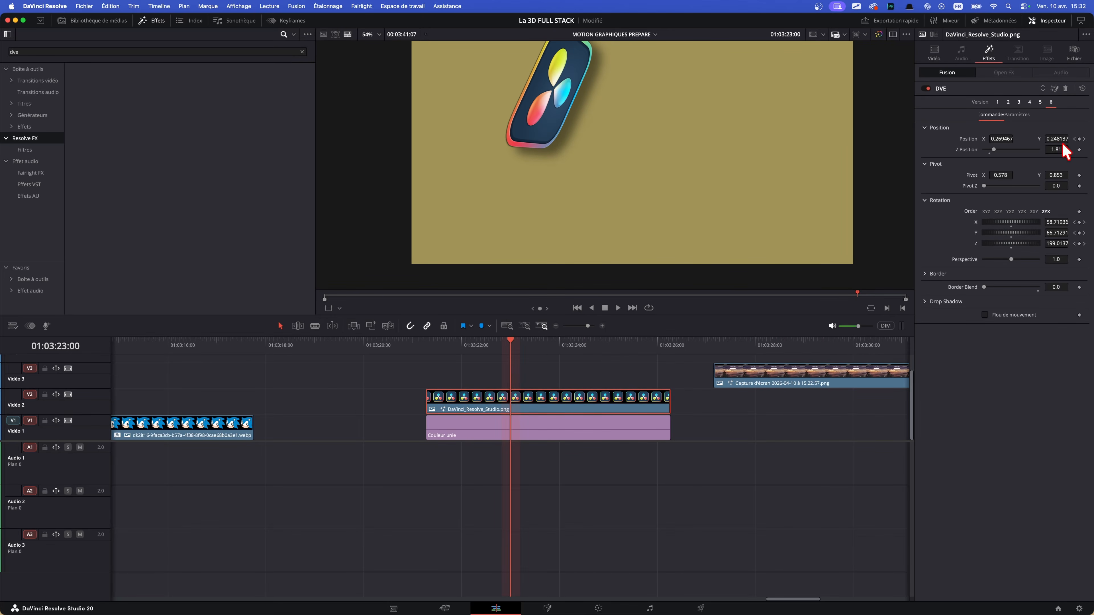
{"action": "left_click", "coordinate": [1083, 89]}
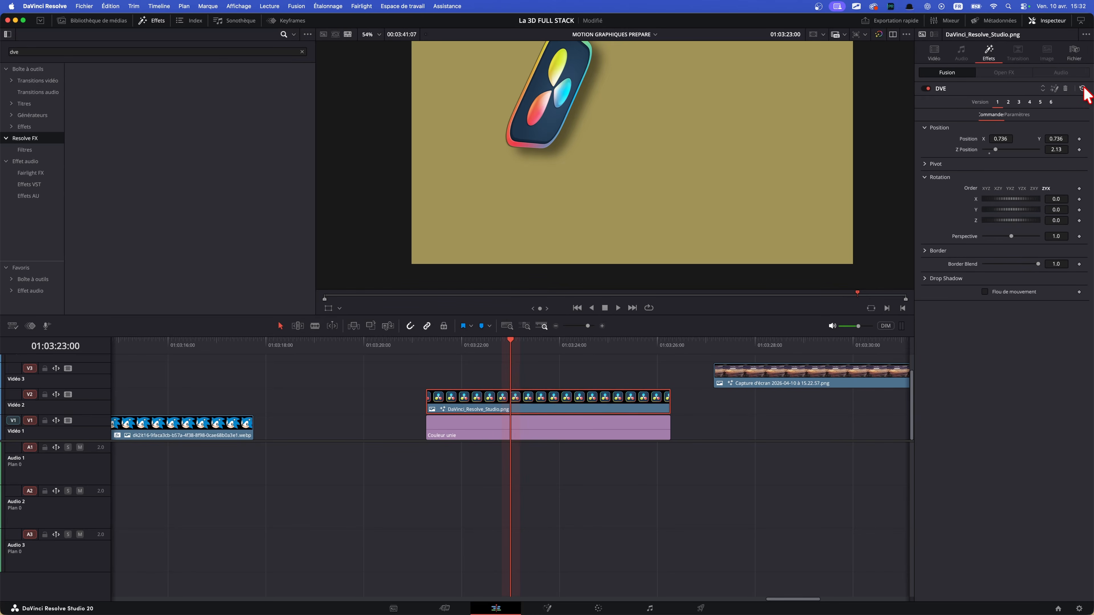
Apply DVE version 6 to the logo with Border Blend 0, Z Position 0.51 and X rotation -41.8
{"action": "left_click", "coordinate": [1051, 102]}
{"action": "left_click_drag", "start_coordinate": [1036, 264], "coordinate": [924, 271]}
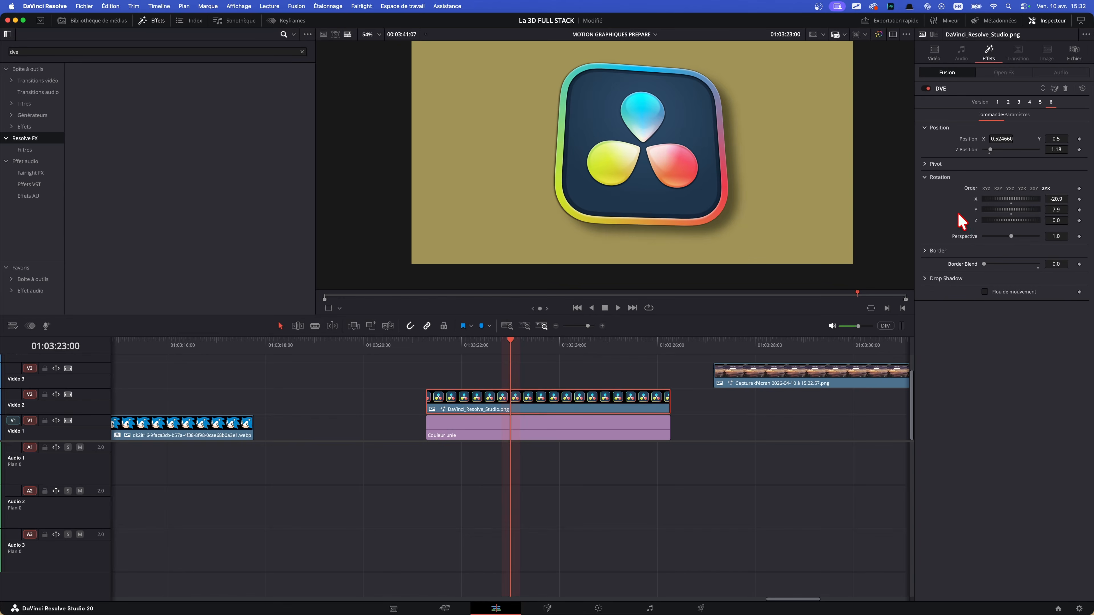
{"action": "left_click_drag", "start_coordinate": [1053, 150], "coordinate": [1017, 150]}
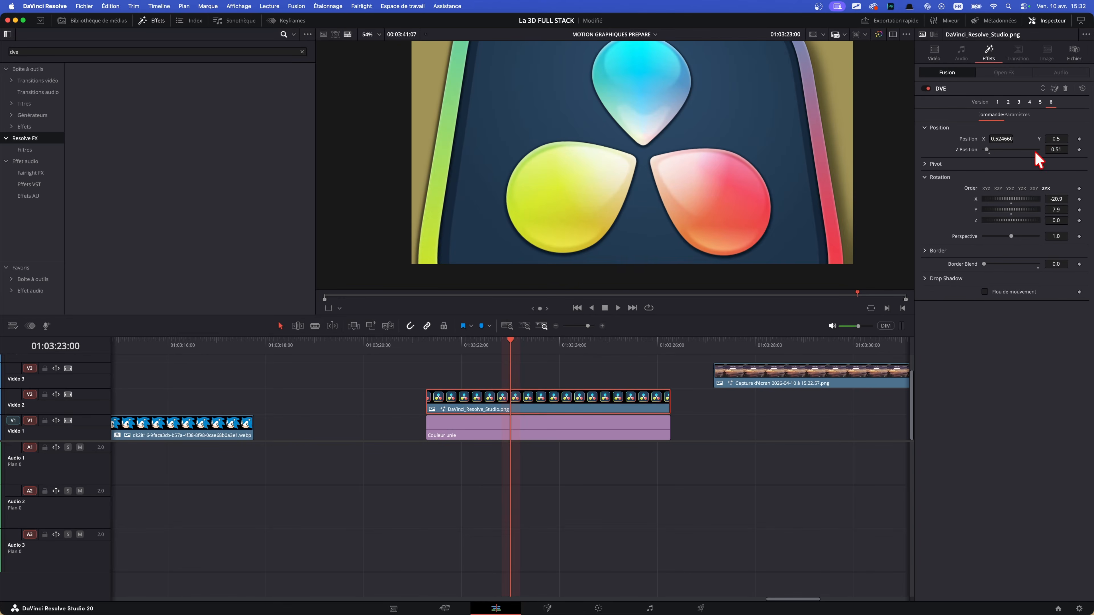
{"action": "left_click_drag", "start_coordinate": [1024, 200], "coordinate": [1021, 201]}
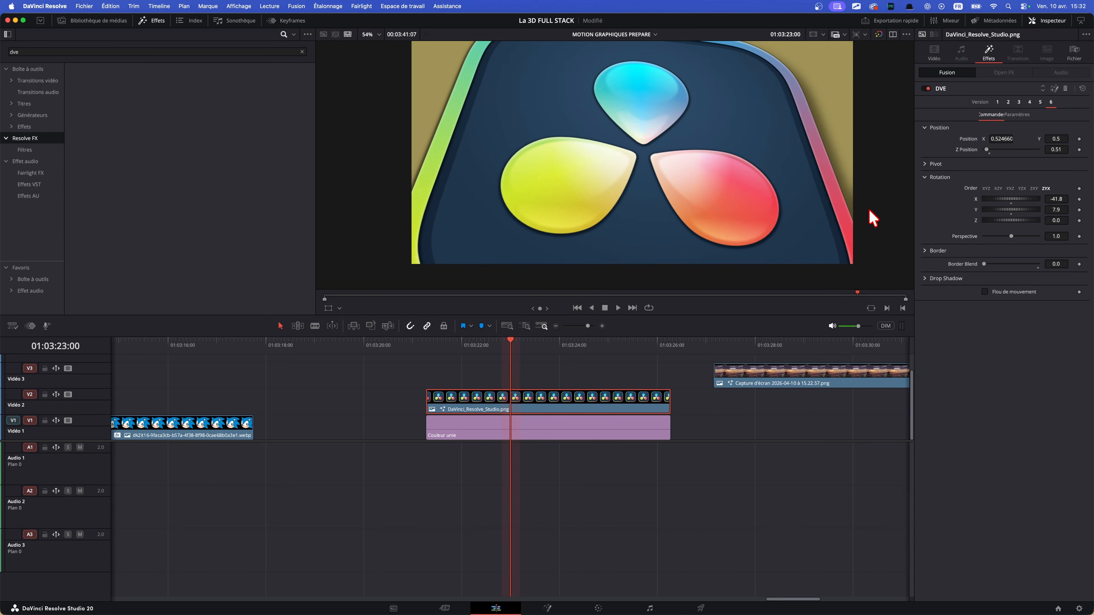
Set the logo's DVE drop shadow angle to 9.0 and reset its X and Y rotation
{"action": "left_click", "coordinate": [931, 281]}
{"action": "mouse_move", "coordinate": [1011, 292]}
{"action": "left_mouse_down"}
{"action": "mouse_move", "coordinate": [1038, 292]}
{"action": "mouse_move", "coordinate": [973, 302]}
{"action": "mouse_move", "coordinate": [1051, 300]}
{"action": "mouse_move", "coordinate": [1001, 301]}
{"action": "mouse_move", "coordinate": [1011, 303]}
{"action": "left_mouse_up"}
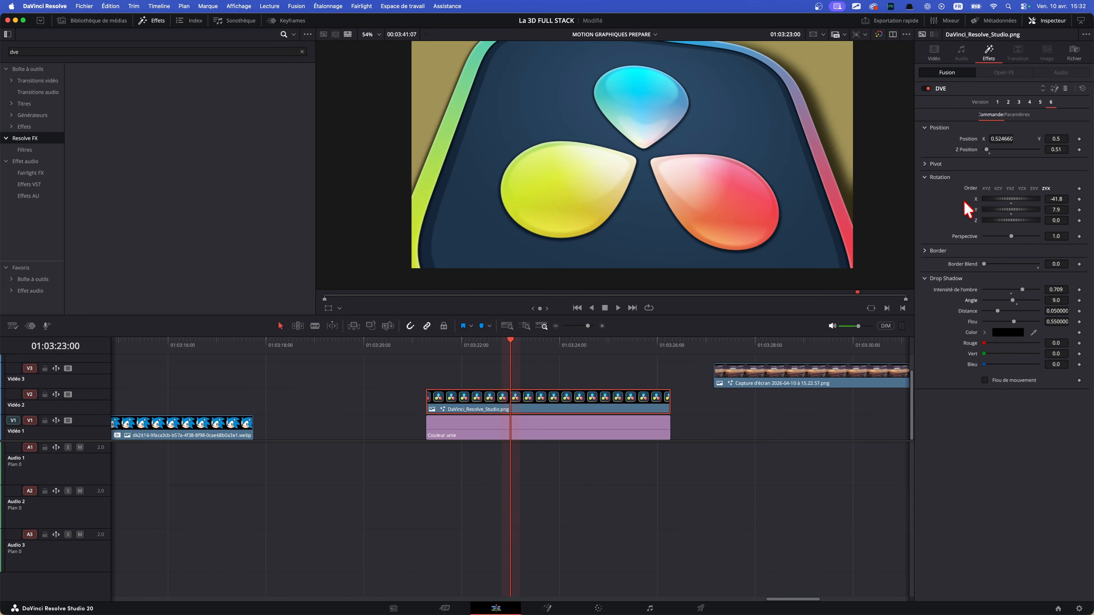
{"action": "double_click", "coordinate": [977, 199]}
{"action": "double_click", "coordinate": [977, 209]}
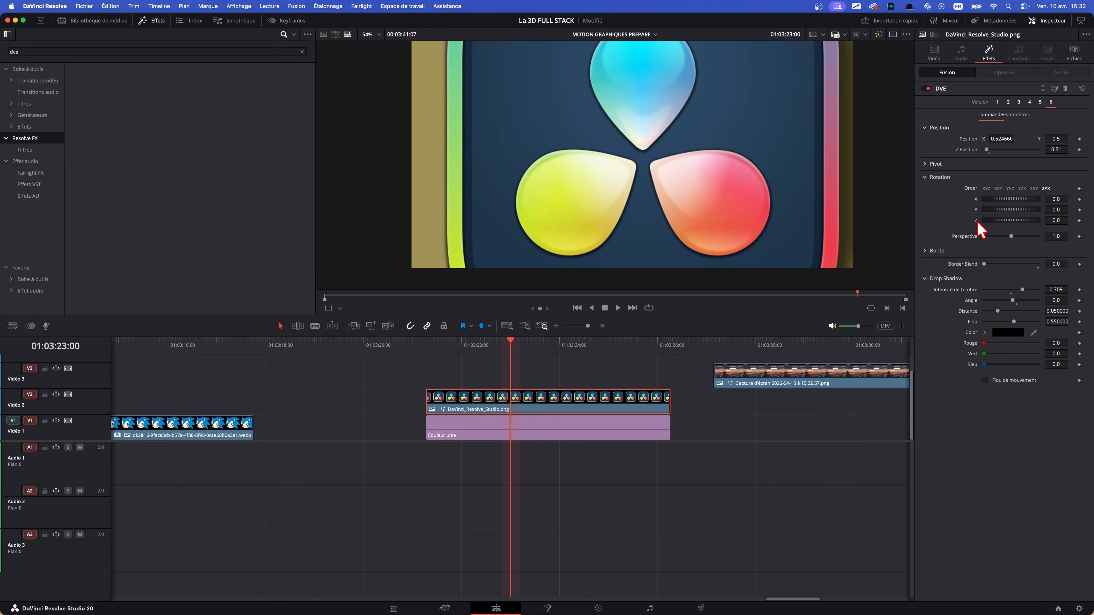
Set the logo's Z Position to 1.73 and its drop shadow to distance 0.1008, blur 1.0 and intensity 0
{"action": "double_click", "coordinate": [963, 150]}
{"action": "left_click_drag", "start_coordinate": [990, 149], "coordinate": [994, 156]}
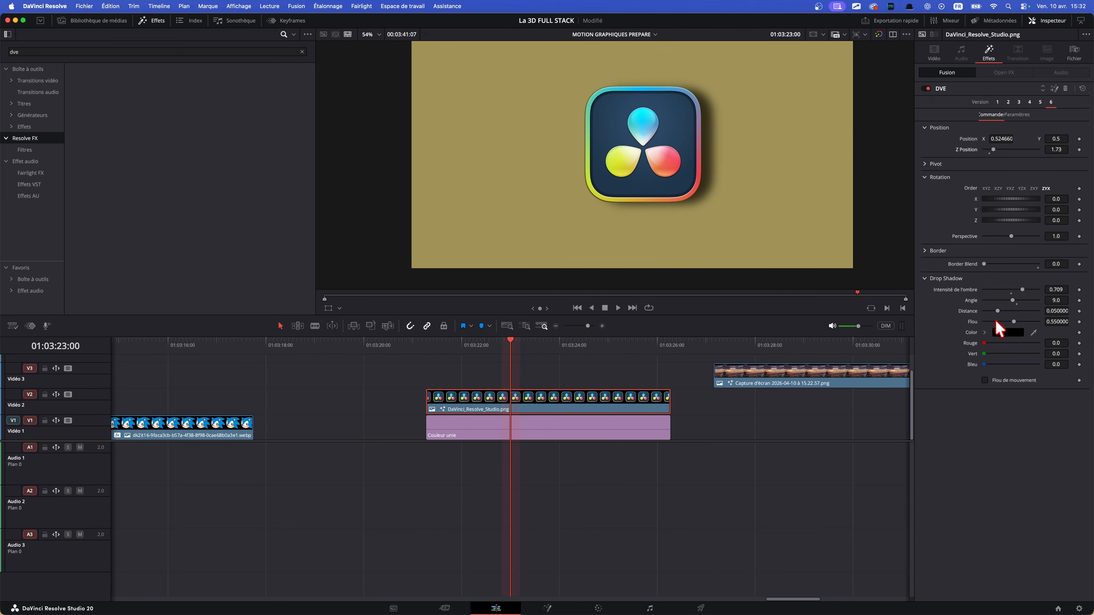
{"action": "left_click_drag", "start_coordinate": [997, 311], "coordinate": [1037, 321]}
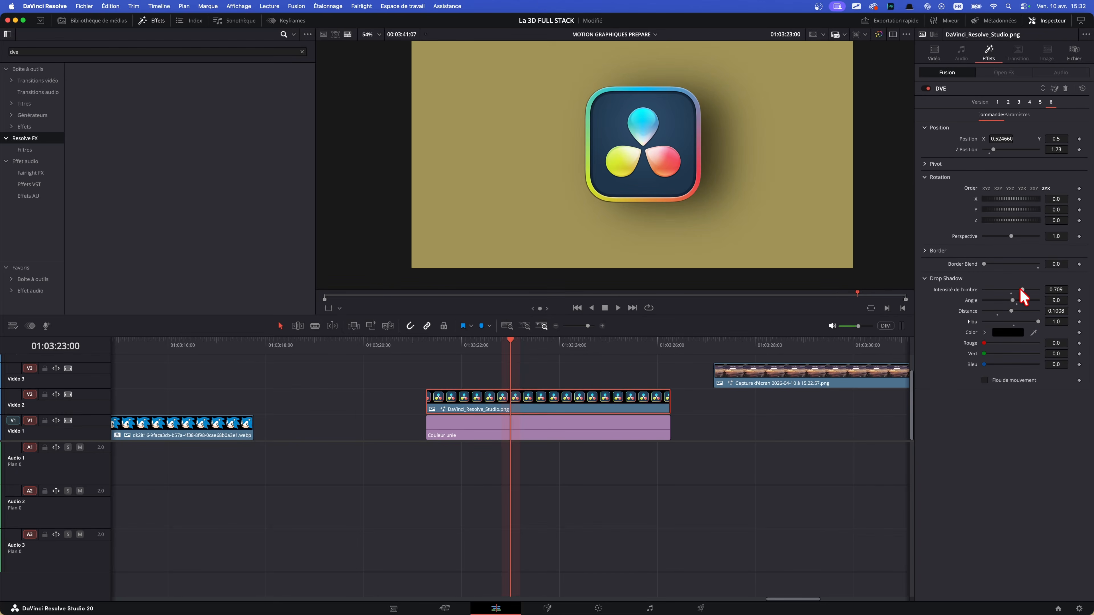
{"action": "left_click_drag", "start_coordinate": [1022, 290], "coordinate": [955, 294]}
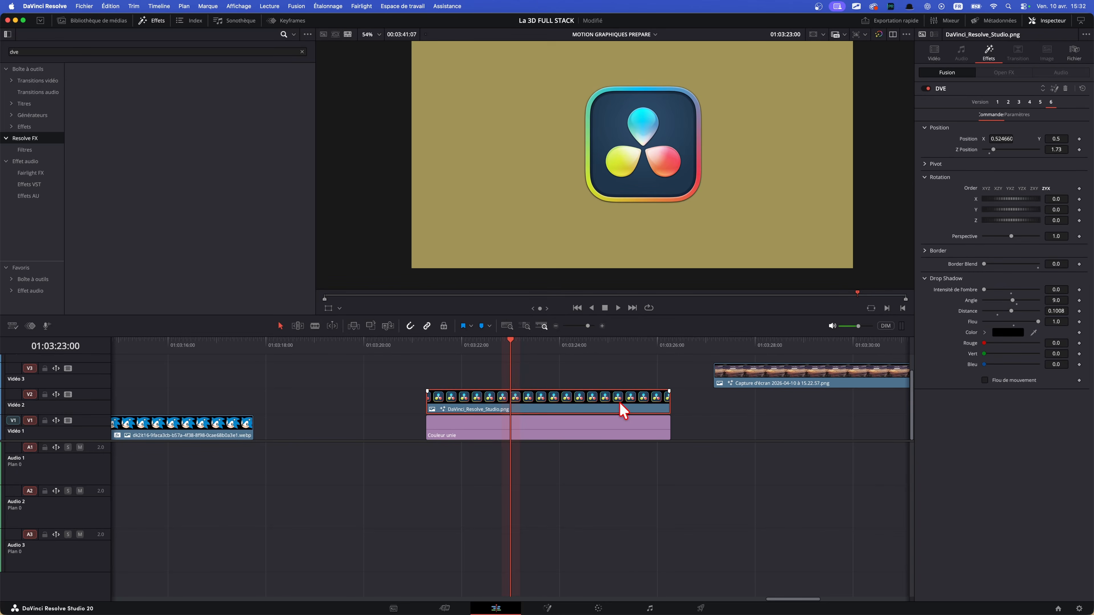
Try adding the Ombre portée effect to the logo clip and adjusting it
{"action": "key", "text": "super+shift+space"}
{"action": "type", "text": "ombr"}
{"action": "key", "text": "Down"}
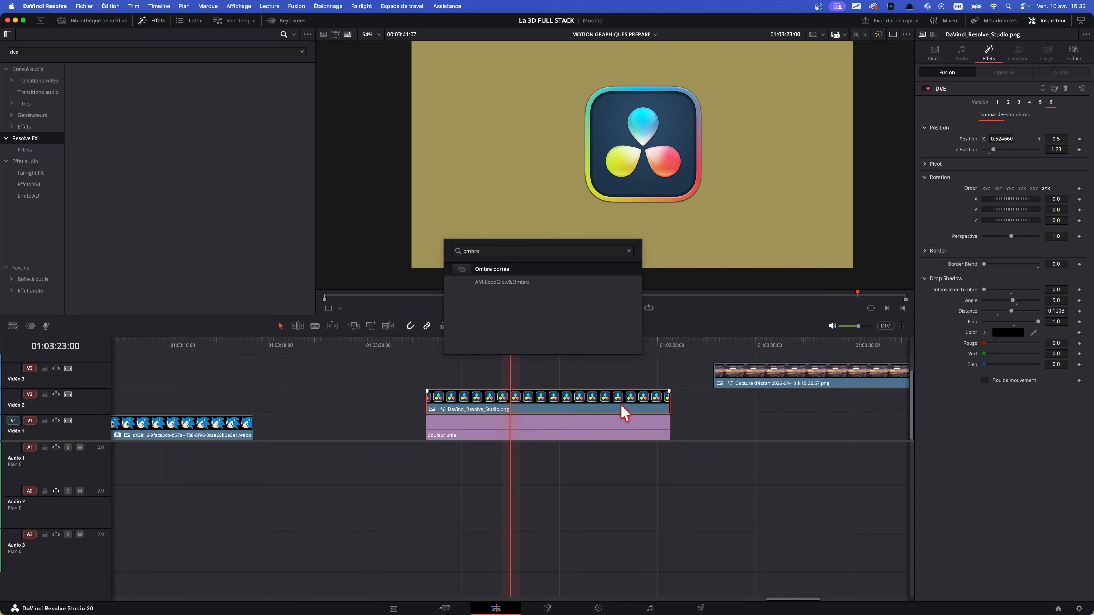
{"action": "key", "text": "Return"}
{"action": "left_click_drag", "start_coordinate": [1007, 95], "coordinate": [1010, 100]}
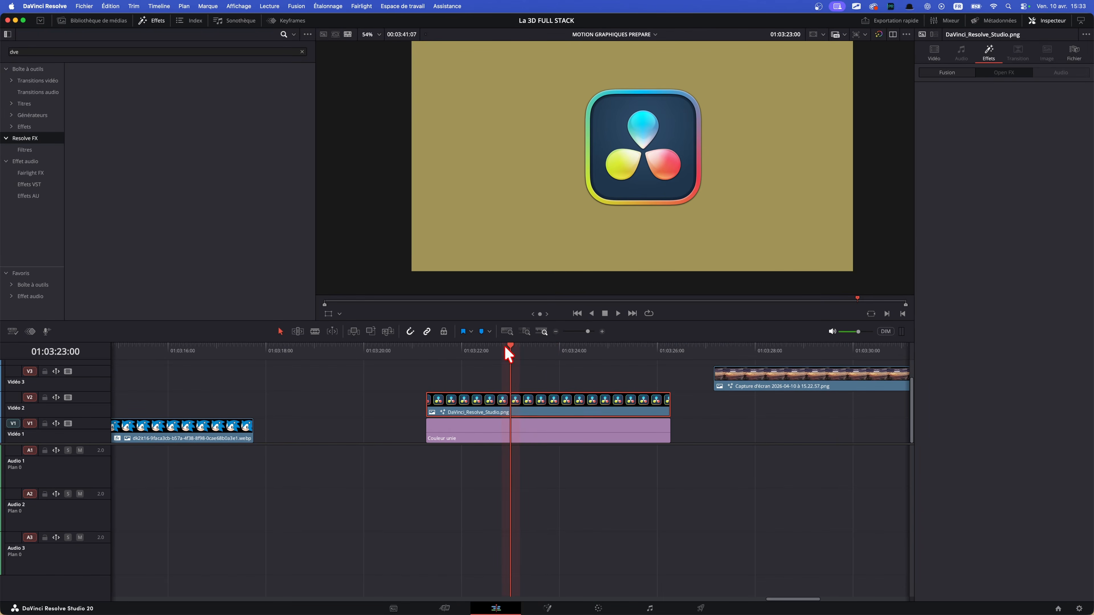
Move the solid colour clip on video track 1 so it sits beneath the screenshot clip
{"action": "left_click_drag", "start_coordinate": [509, 353], "coordinate": [550, 352]}
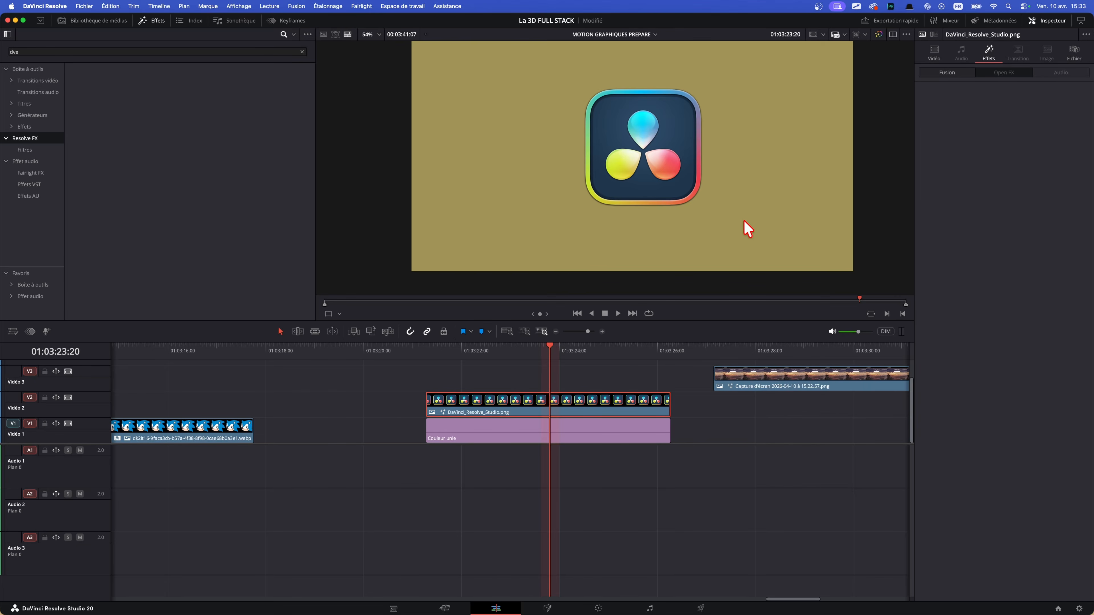
{"action": "scroll", "coordinate": [719, 271], "scroll_direction": "up", "scroll_amount": 2}
{"action": "scroll", "coordinate": [551, 397], "scroll_direction": "right", "scroll_amount": 2}
{"action": "scroll", "coordinate": [573, 384], "scroll_direction": "left", "scroll_amount": 2}
{"action": "scroll", "coordinate": [624, 276], "scroll_direction": "down", "scroll_amount": 4}
{"action": "scroll", "coordinate": [672, 401], "scroll_direction": "right", "scroll_amount": 3}
{"action": "scroll", "coordinate": [605, 412], "scroll_direction": "right", "scroll_amount": 2}
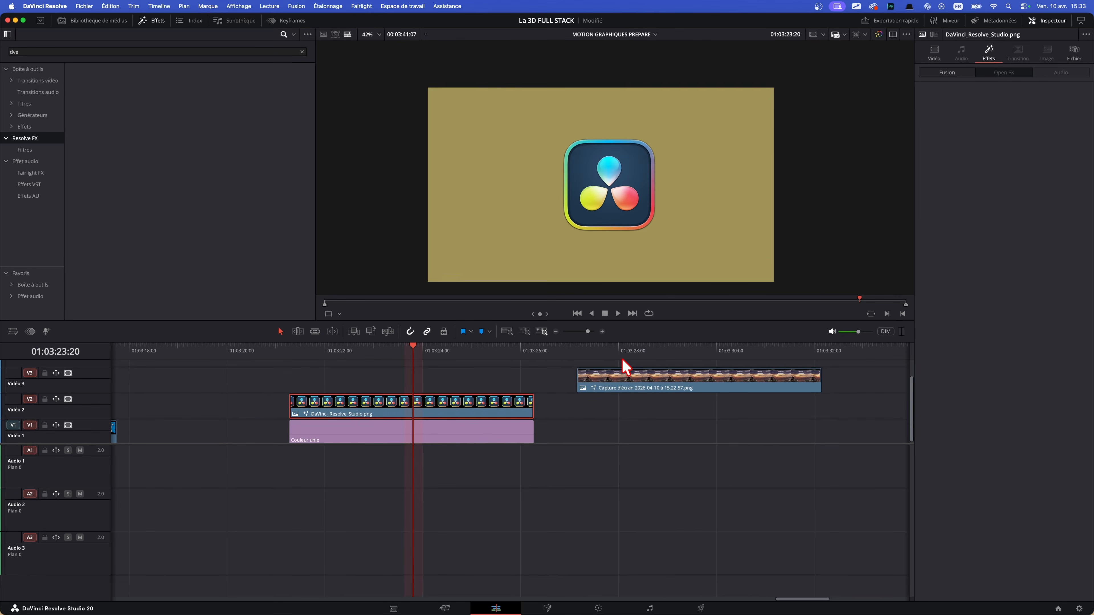
{"action": "left_click", "coordinate": [621, 354]}
{"action": "left_click_drag", "start_coordinate": [515, 429], "coordinate": [807, 429]}
Apply DVE version 6 to the screenshot clip with Border Blend 0 and reset its X and Y rotation
{"action": "left_click", "coordinate": [741, 379]}
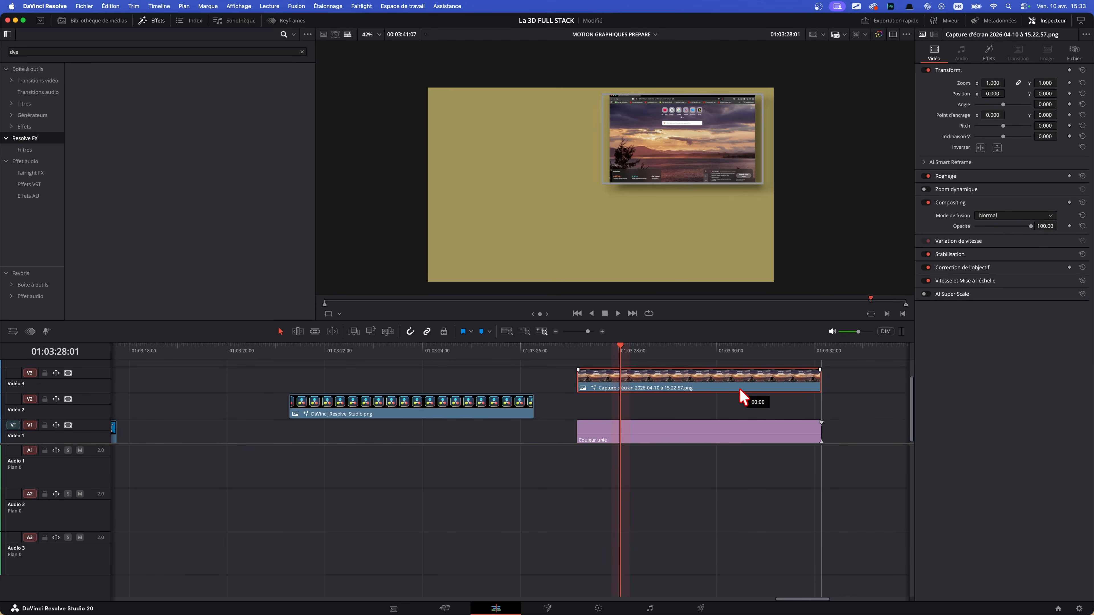
{"action": "left_click", "coordinate": [991, 56]}
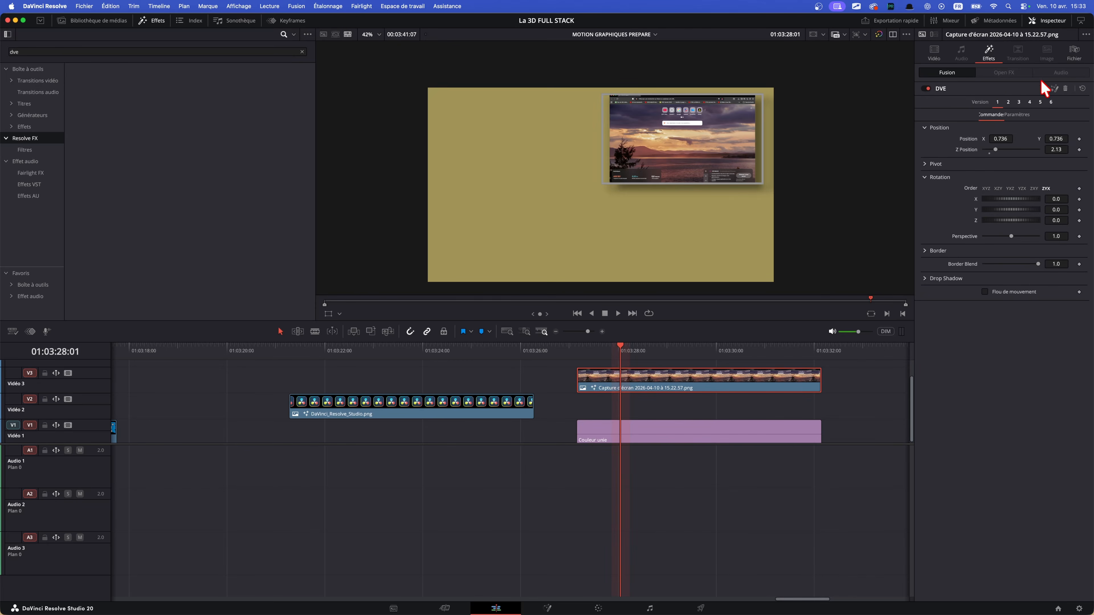
{"action": "left_click", "coordinate": [1050, 102]}
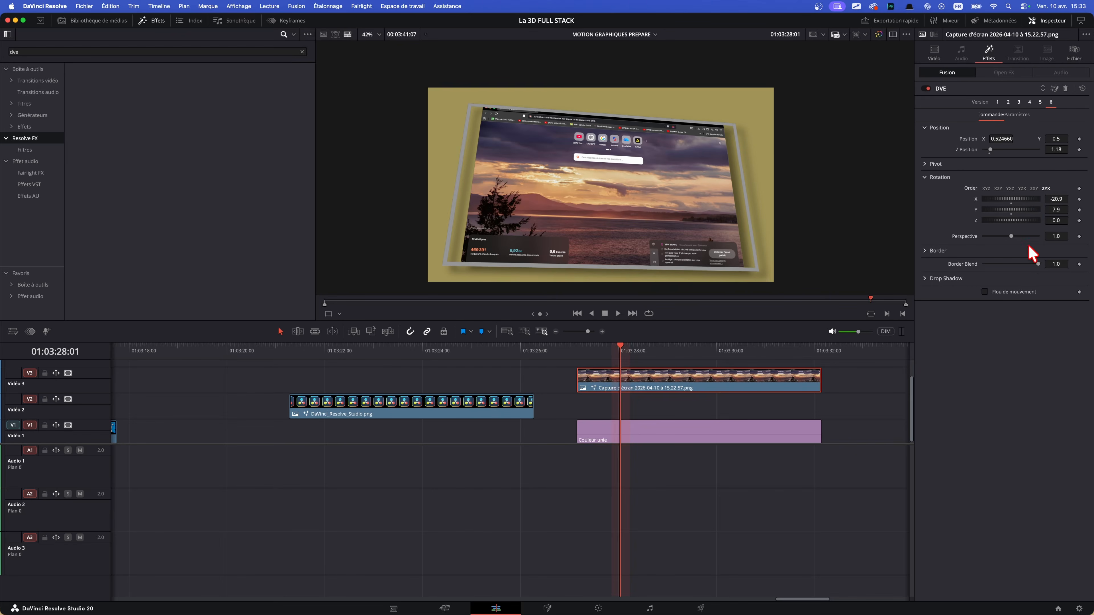
{"action": "left_click_drag", "start_coordinate": [1039, 264], "coordinate": [986, 271]}
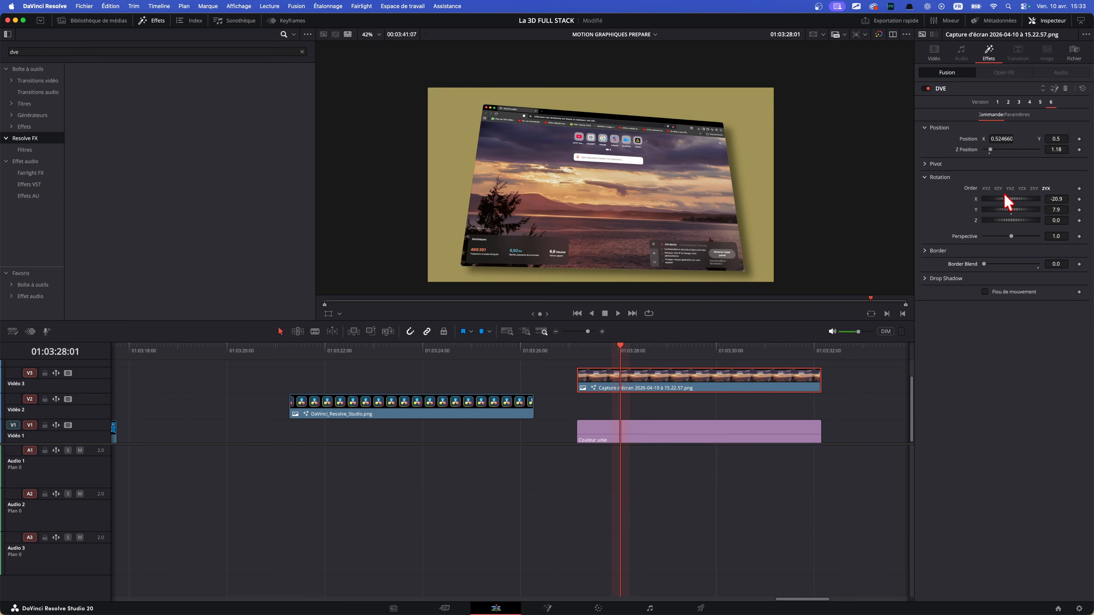
{"action": "double_click", "coordinate": [976, 201]}
{"action": "double_click", "coordinate": [977, 210]}
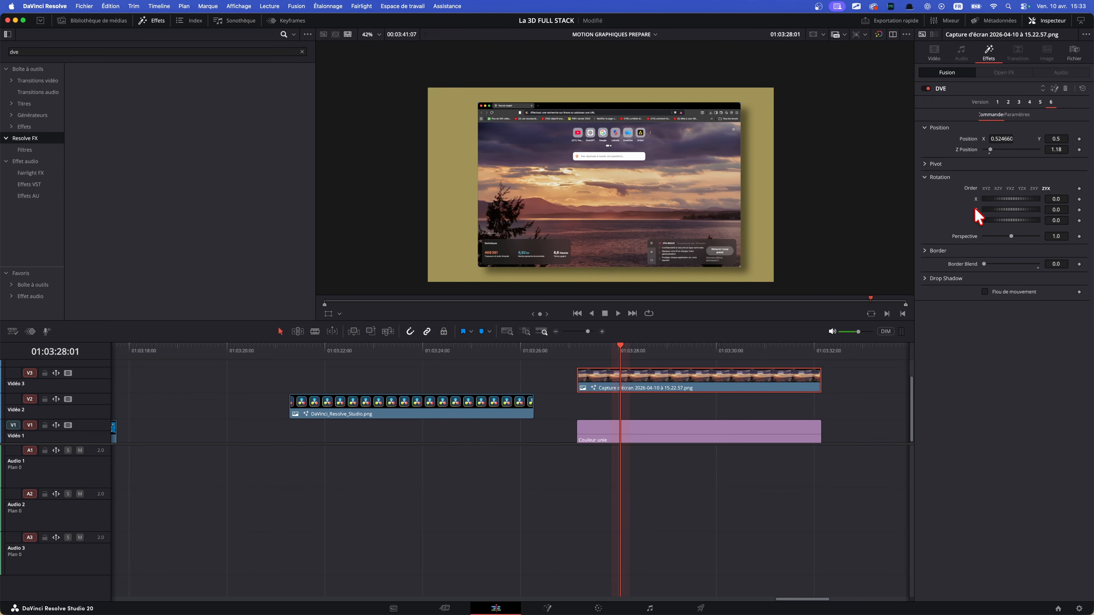
Reset the screenshot's DVE Position X, set its X rotation to -30.3 and its Z Position to 0.57
{"action": "left_click_drag", "start_coordinate": [1063, 146], "coordinate": [980, 97]}
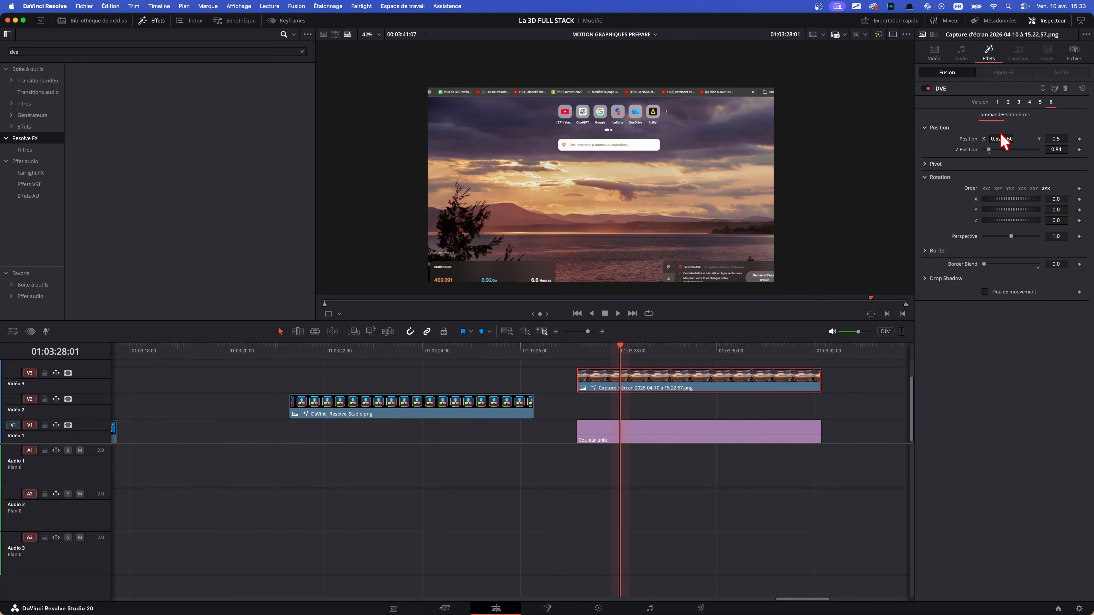
{"action": "double_click", "coordinate": [986, 138]}
{"action": "left_click_drag", "start_coordinate": [1057, 201], "coordinate": [1031, 200]}
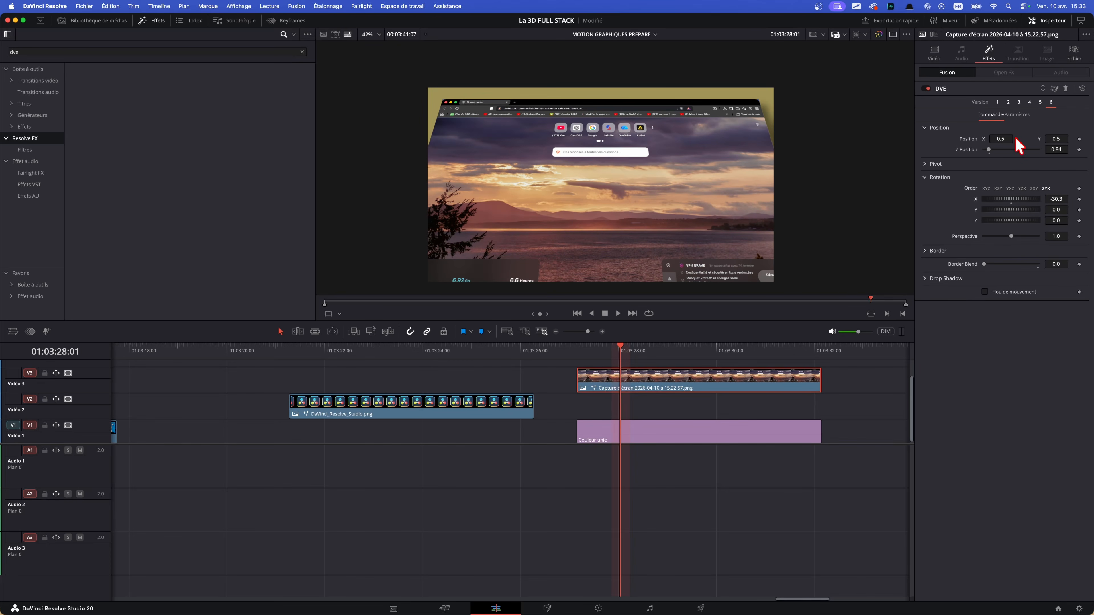
{"action": "left_click_drag", "start_coordinate": [1058, 149], "coordinate": [1068, 150]}
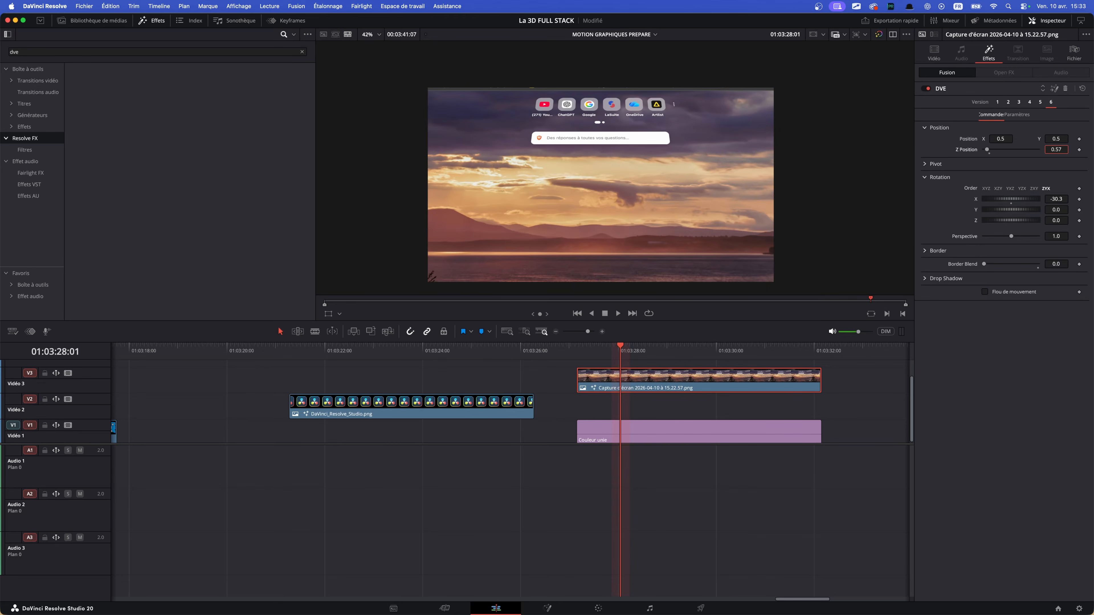
Try shifting the screenshot's position, undo a Pivot X of -0.211 and try a Pivot Y of -0.265
{"action": "left_click_drag", "start_coordinate": [1000, 139], "coordinate": [1052, 138]}
{"action": "left_click", "coordinate": [932, 164]}
{"action": "left_click_drag", "start_coordinate": [1000, 175], "coordinate": [984, 175]}
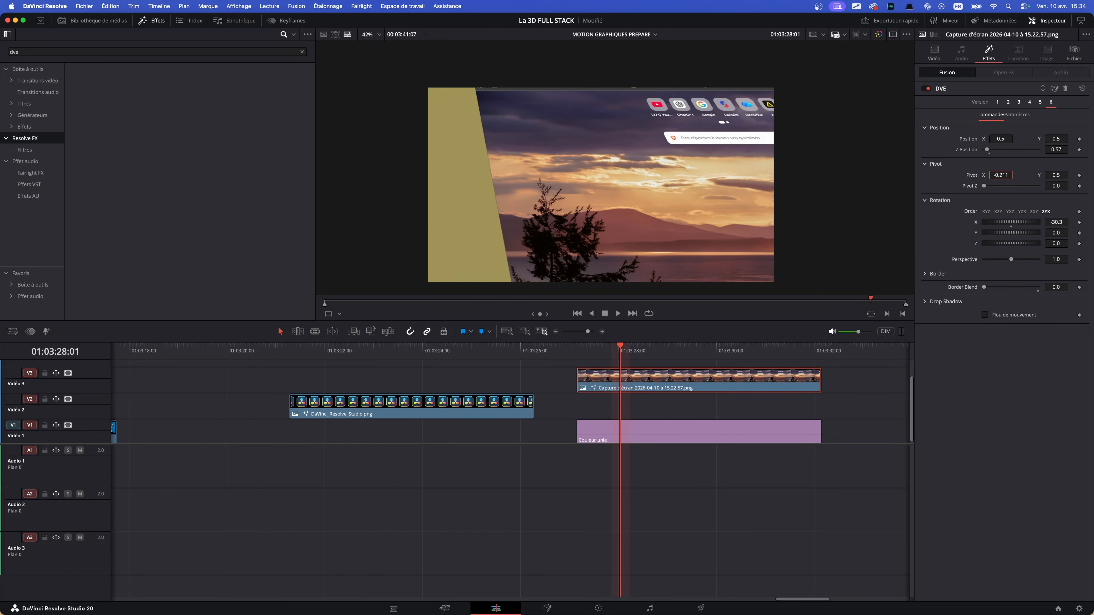
{"action": "key", "text": "super+z"}
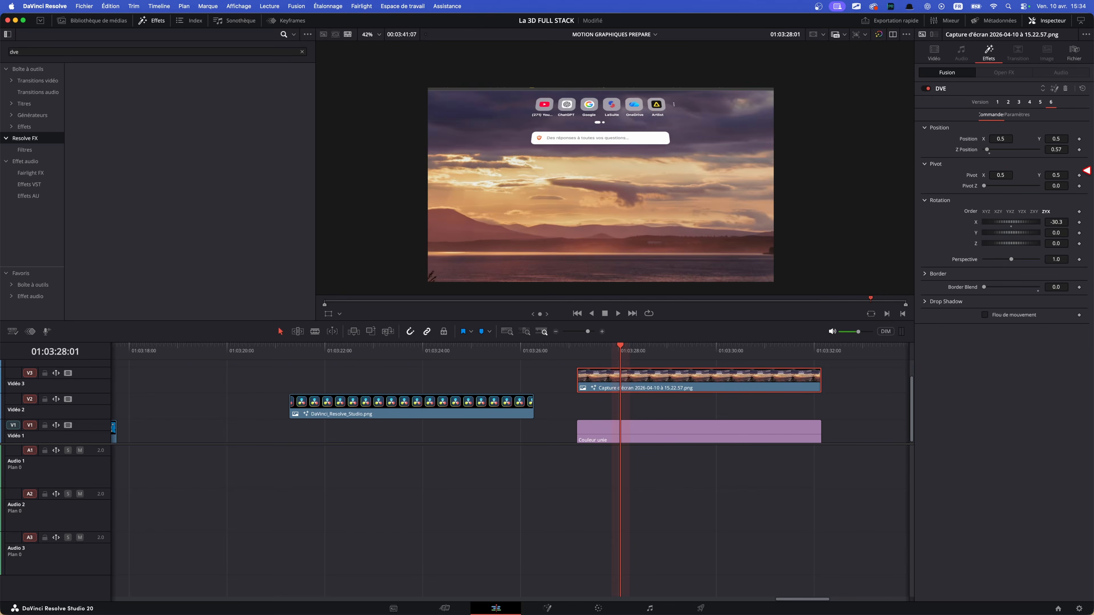
{"action": "left_click_drag", "start_coordinate": [1062, 174], "coordinate": [898, 174]}
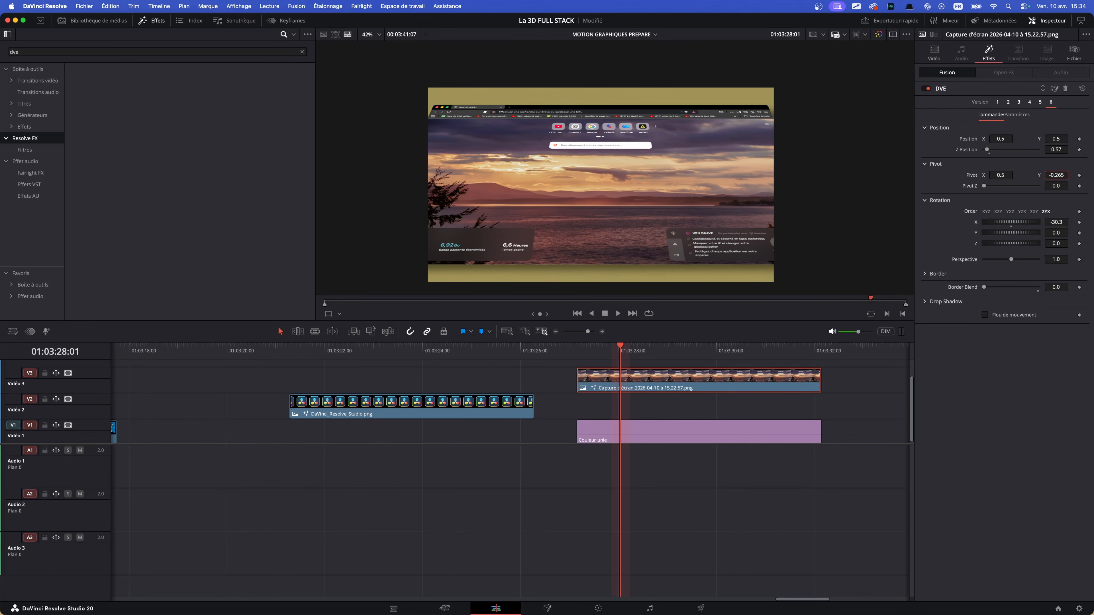
Keyframe the screenshot's Pivot Y at -1.763 on the clip's first frame, -0.775 at 01:03:28:04 and 1.024 further along
{"action": "key", "text": "Up"}
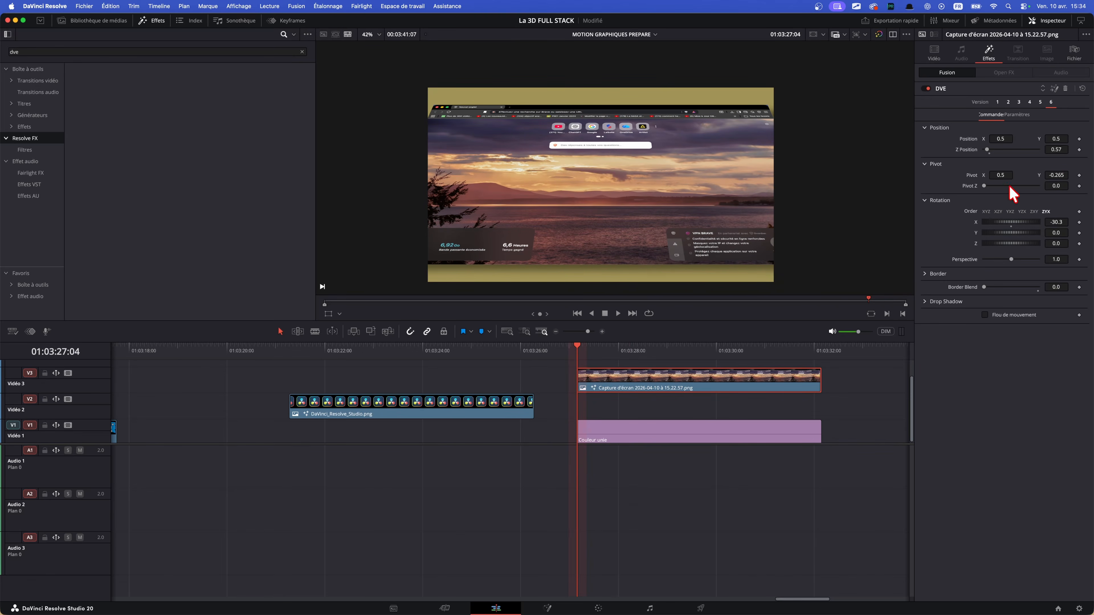
{"action": "left_click_drag", "start_coordinate": [1062, 174], "coordinate": [835, 175]}
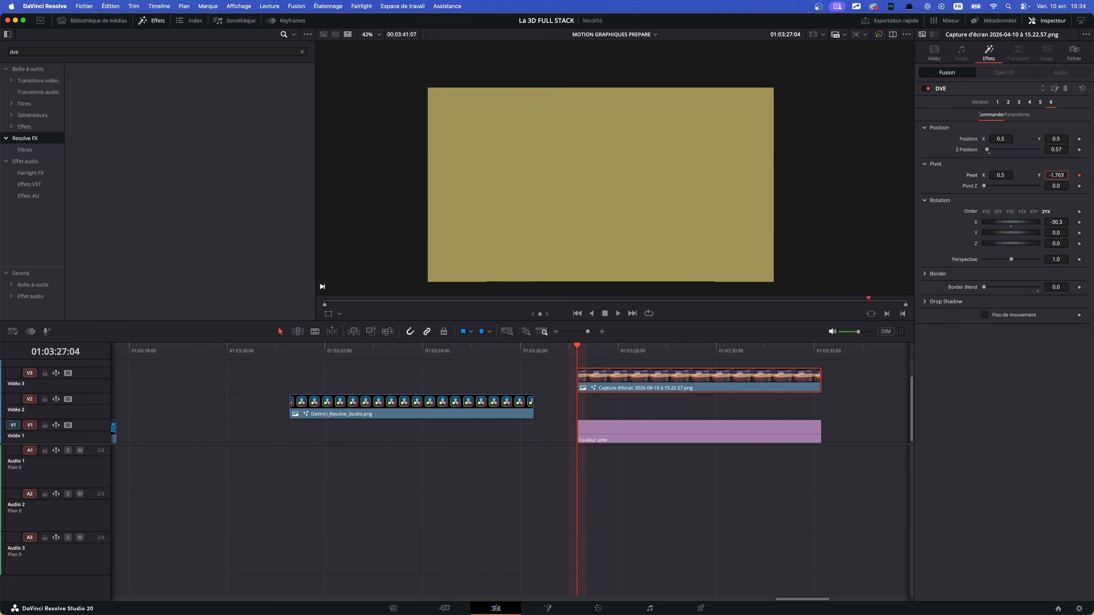
{"action": "left_click_drag", "start_coordinate": [582, 358], "coordinate": [628, 354]}
{"action": "left_click_drag", "start_coordinate": [1056, 175], "coordinate": [1092, 175]}
{"action": "left_click_drag", "start_coordinate": [628, 355], "coordinate": [701, 350]}
{"action": "mouse_move", "coordinate": [1056, 175]}
{"action": "left_mouse_down"}
{"action": "mouse_move", "coordinate": [1092, 175]}
{"action": "mouse_move", "coordinate": [1048, 175]}
{"action": "left_mouse_up"}
Play the screenshot's pivot animation from the start and scrub back to 01:03:28:04
{"action": "left_click", "coordinate": [579, 353]}
{"action": "key", "text": "space"}
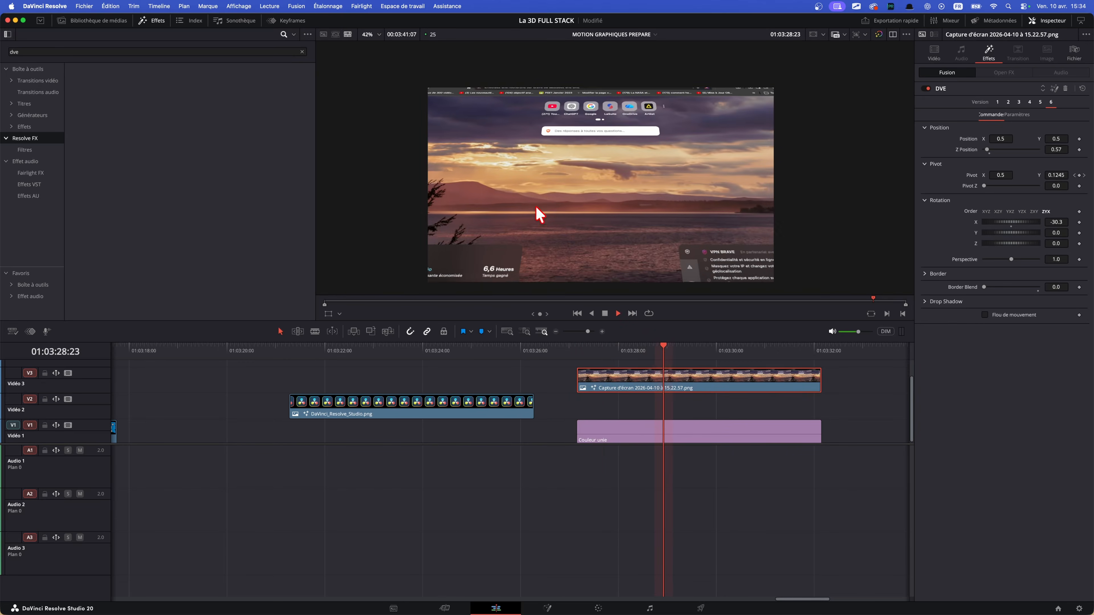
{"action": "key", "text": "space"}
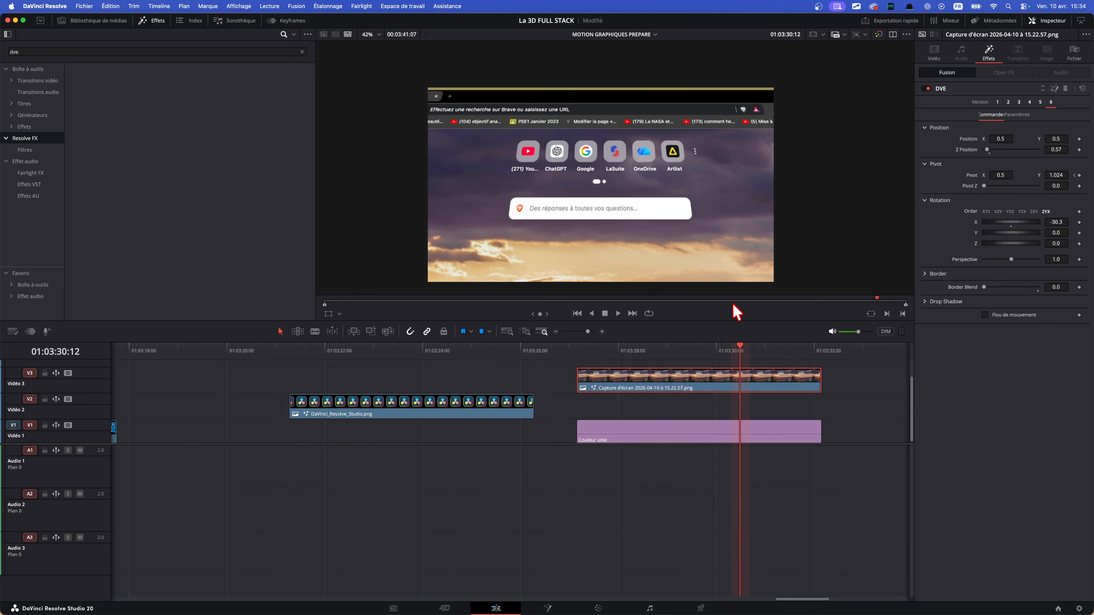
{"action": "left_click_drag", "start_coordinate": [703, 353], "coordinate": [627, 357]}
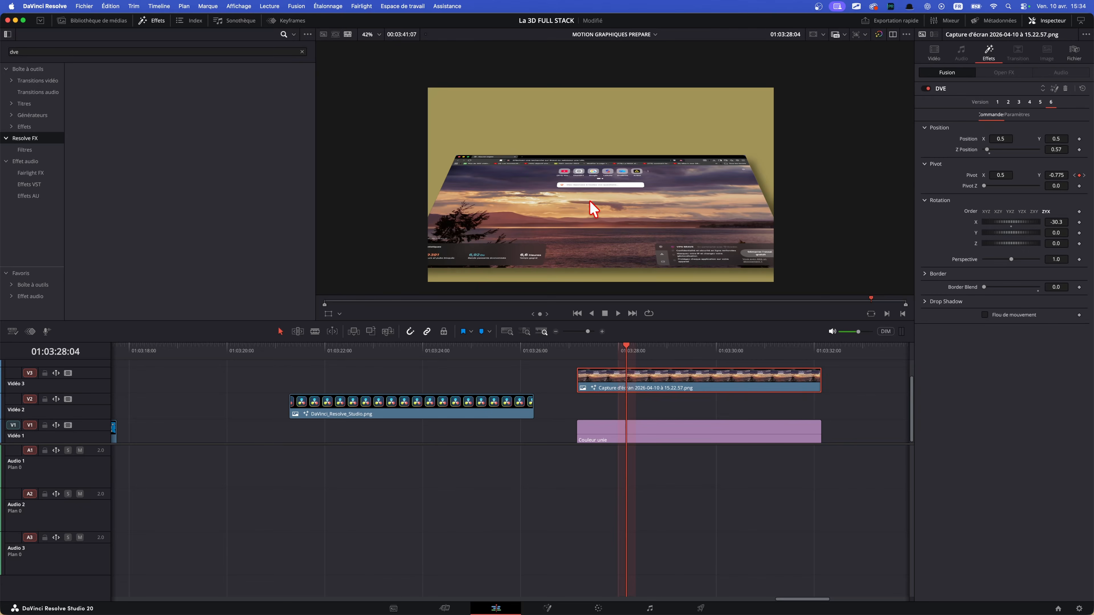
Add the Flou maquette effect to the screenshot clip and scrub the blurred animation to 01:03:29:18
{"action": "left_click", "coordinate": [609, 351]}
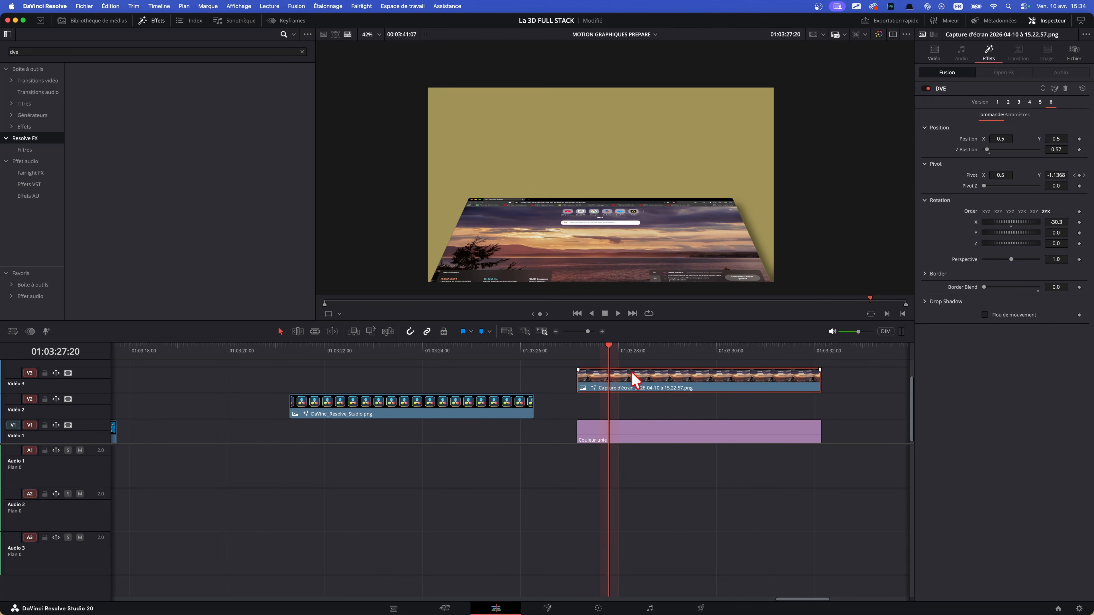
{"action": "key", "text": "shift+space"}
{"action": "type", "text": "l"}
{"action": "key", "text": "BackSpace"}
{"action": "type", "text": "maqu"}
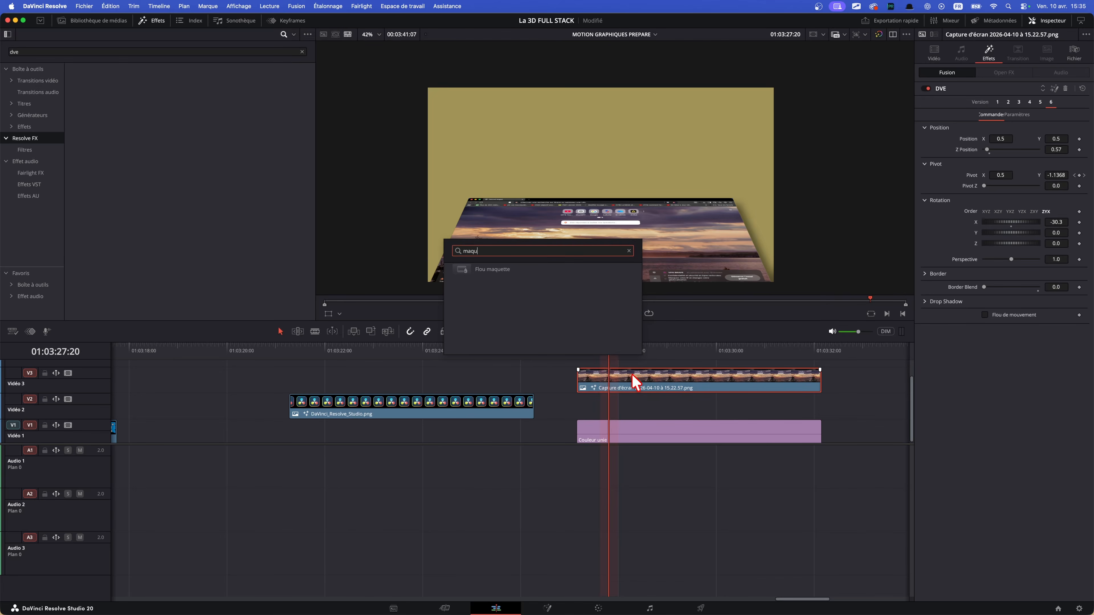
{"action": "key", "text": "Return"}
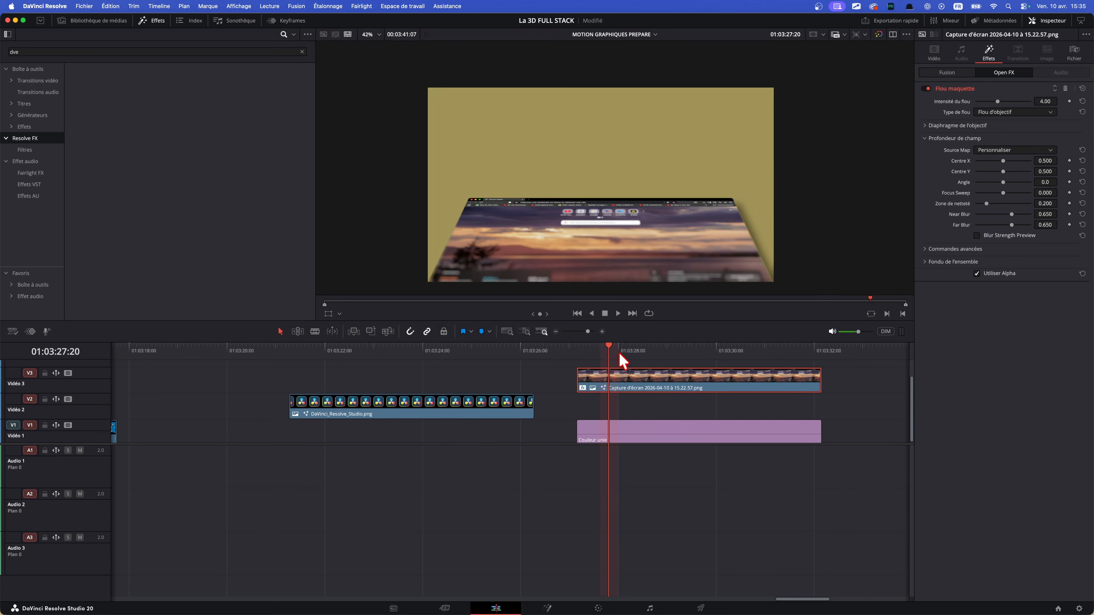
{"action": "left_click", "coordinate": [631, 350]}
{"action": "left_click_drag", "start_coordinate": [631, 352], "coordinate": [703, 390]}
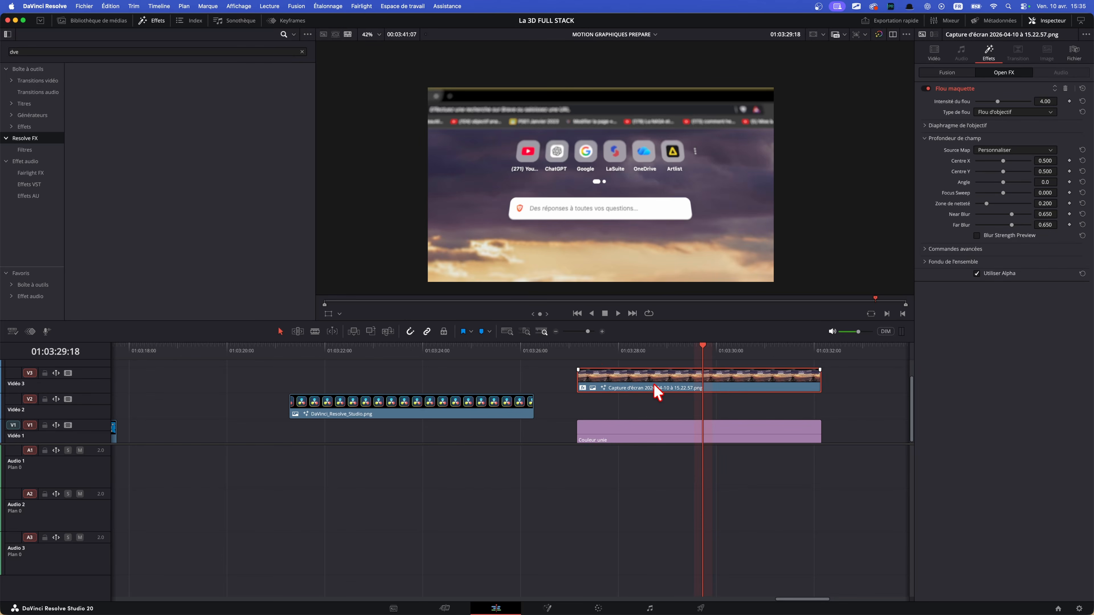
Add the Vignette effect to the screenshot clip and adjust its setting
{"action": "key", "text": "shift+space"}
{"action": "type", "text": "vig"}
{"action": "key", "text": "Down"}
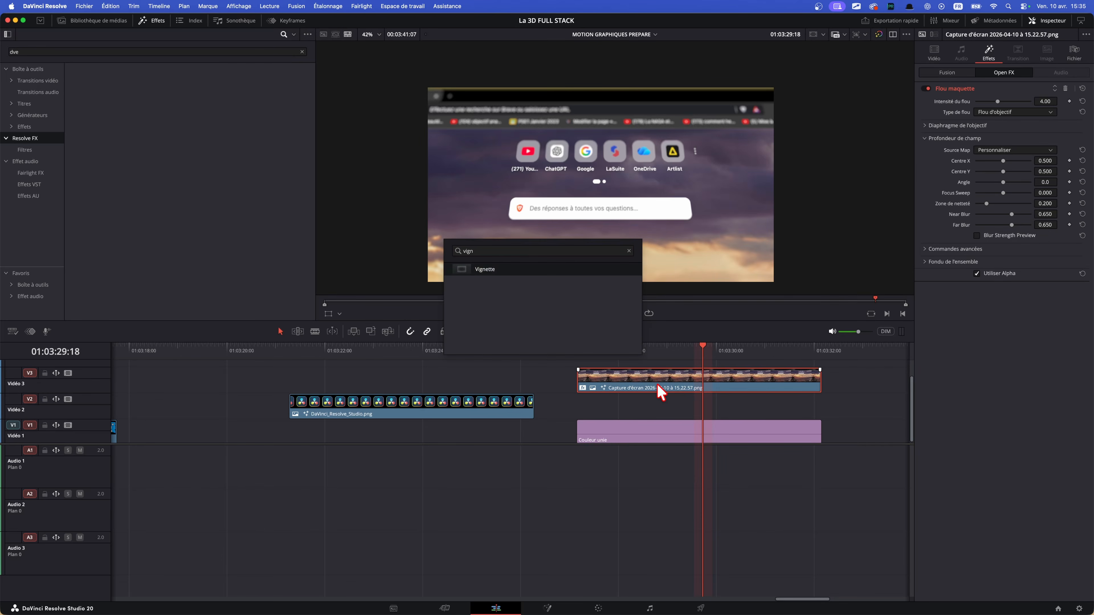
{"action": "key", "text": "Return"}
{"action": "left_click_drag", "start_coordinate": [1004, 146], "coordinate": [1023, 144]}
Add the Grain effect with texture 0.868 and grain size 0.961 to the screenshot clip, and preview it full screen
{"action": "key", "text": "shift+space"}
{"action": "type", "text": "grain"}
{"action": "key", "text": "Return"}
{"action": "left_click_drag", "start_coordinate": [1014, 196], "coordinate": [1023, 196]}
{"action": "left_click", "coordinate": [1022, 206]}
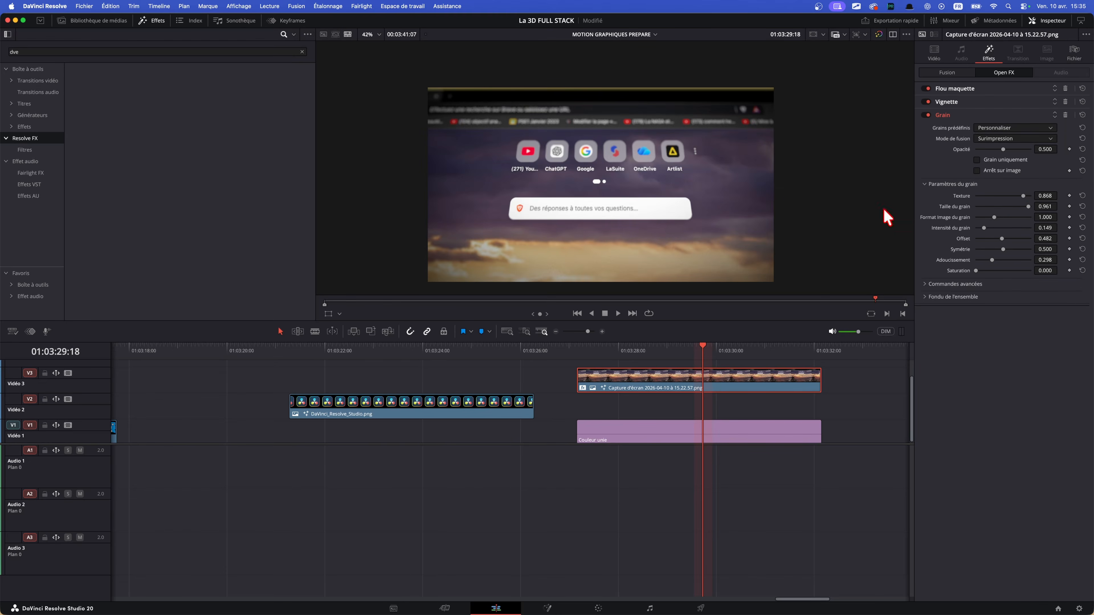
{"action": "key", "text": "super+f"}
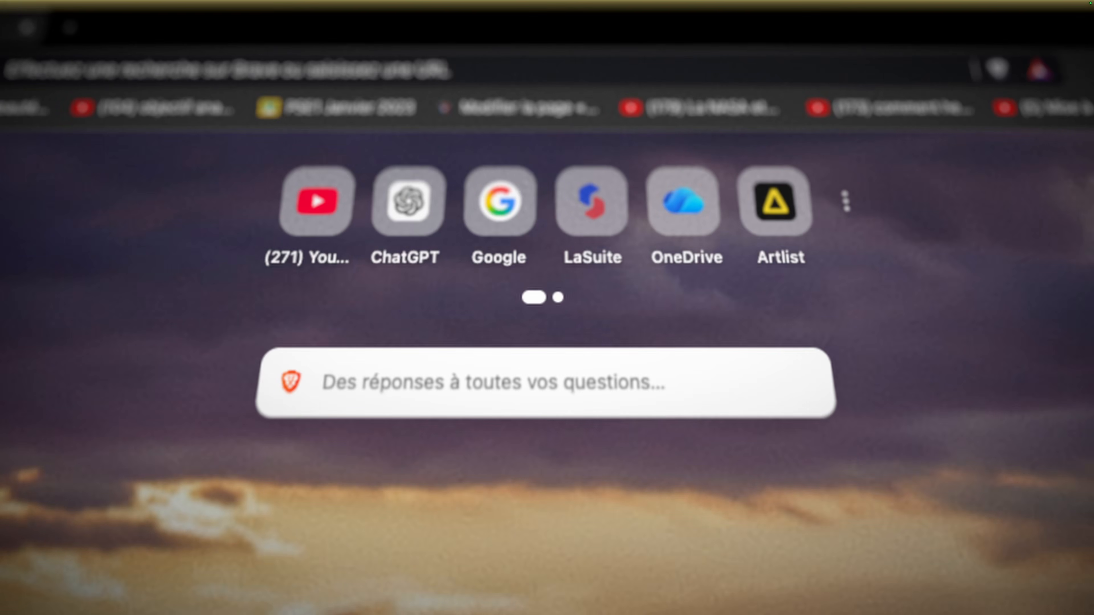
Add the Lueur diffuse effect to the screenshot clip and set its Input Alpha to Is Used For Compositing
{"action": "key", "text": "super+f"}
{"action": "key", "text": "shift+space"}
{"action": "type", "text": "glow"}
{"action": "key", "text": "Return"}
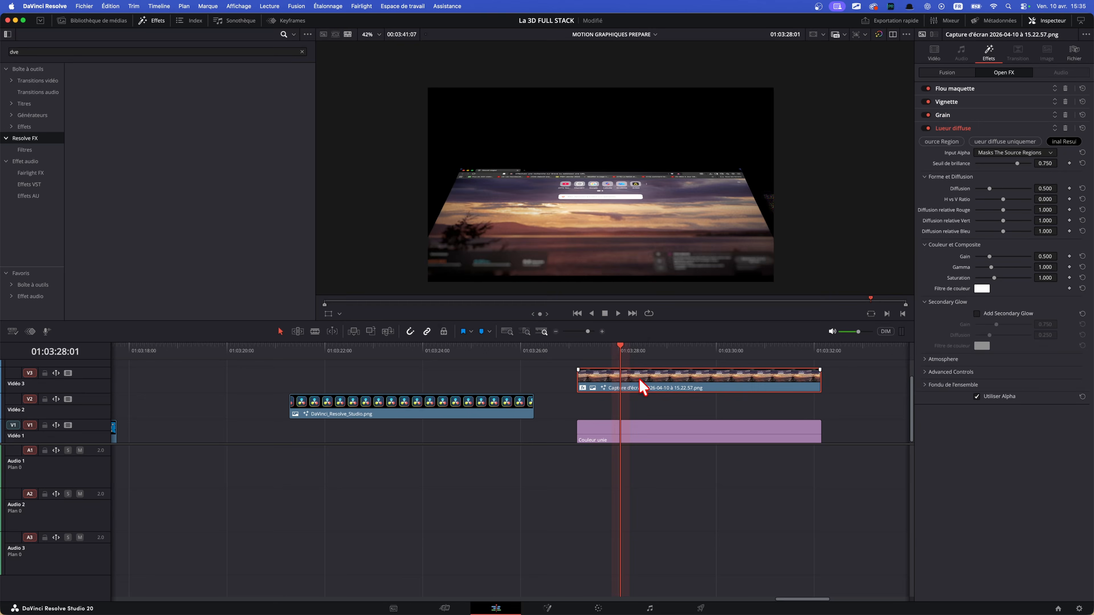
{"action": "left_click", "coordinate": [1001, 154]}
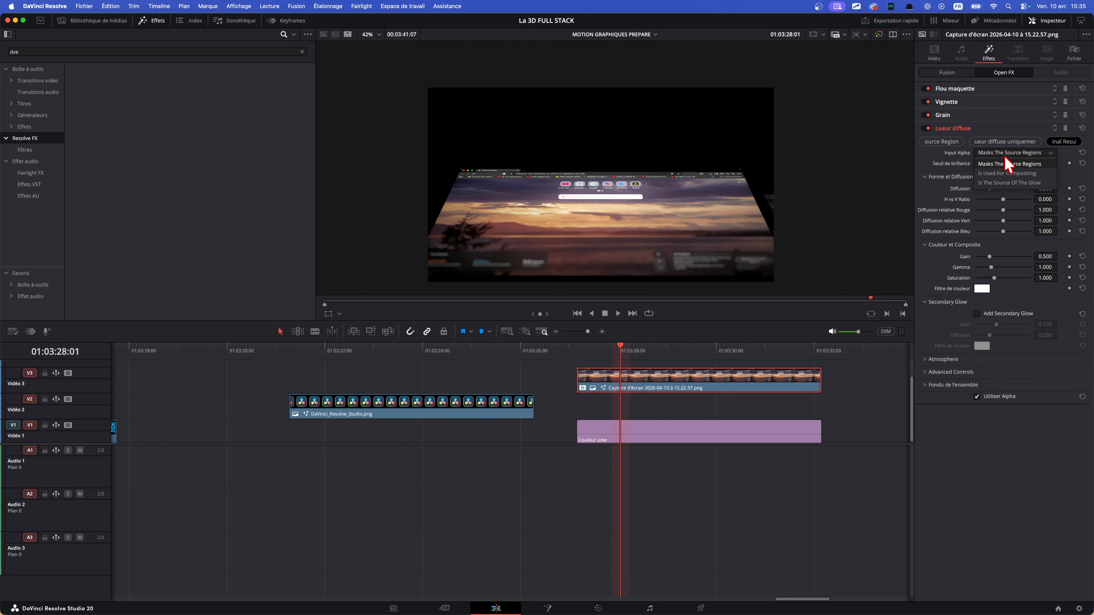
{"action": "left_click", "coordinate": [1006, 177]}
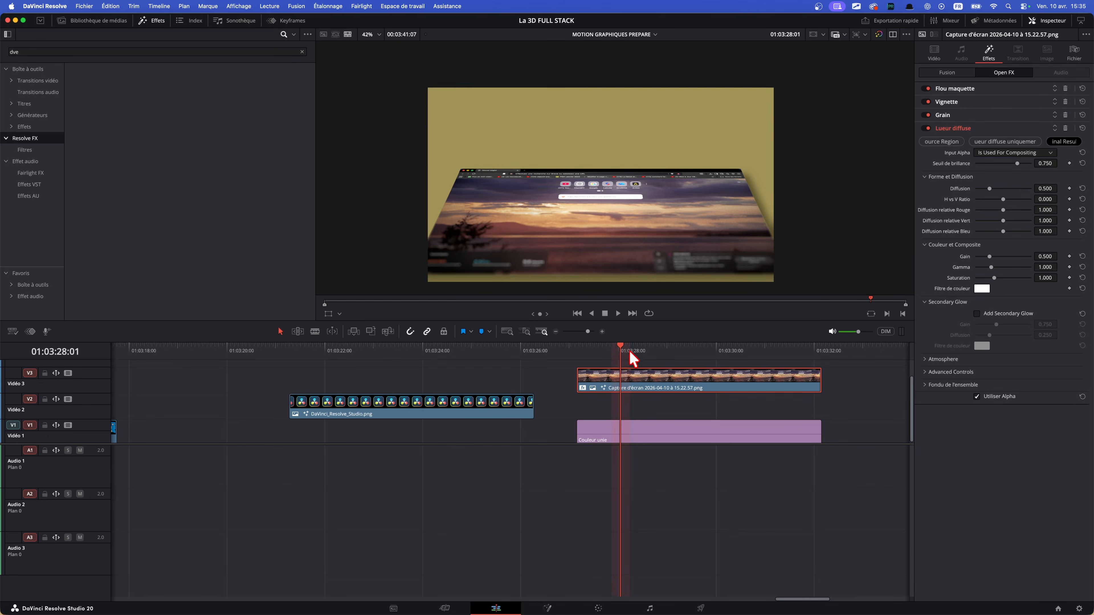
Set the glow's Diffusion to 1.225 while playing the screenshot animation, and save the project
{"action": "left_click", "coordinate": [578, 349]}
{"action": "key", "text": "space"}
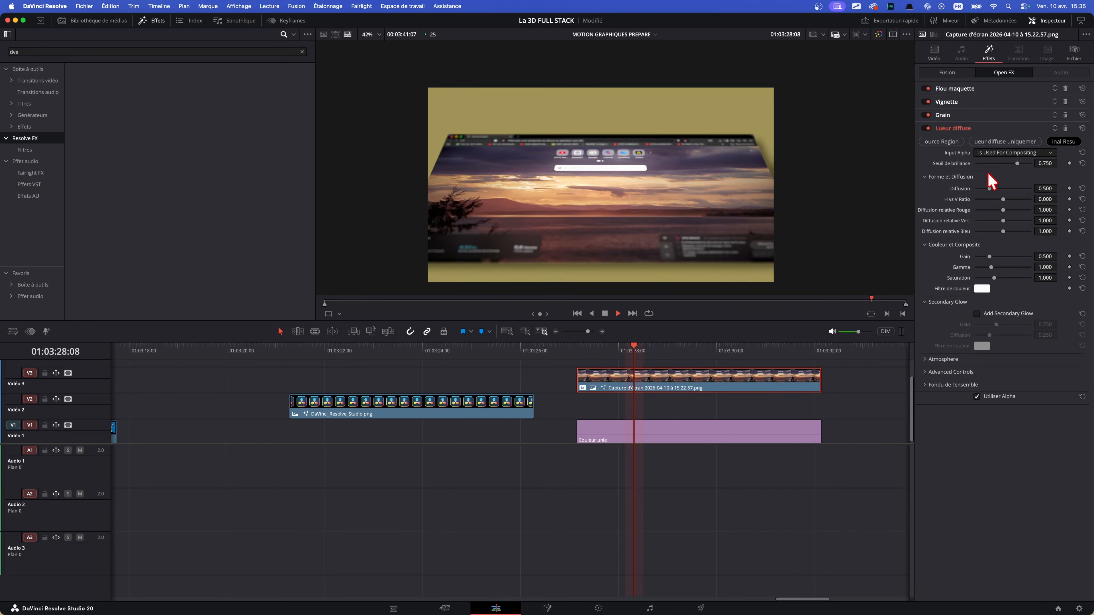
{"action": "key", "text": "space"}
{"action": "left_click_drag", "start_coordinate": [991, 189], "coordinate": [1008, 189]}
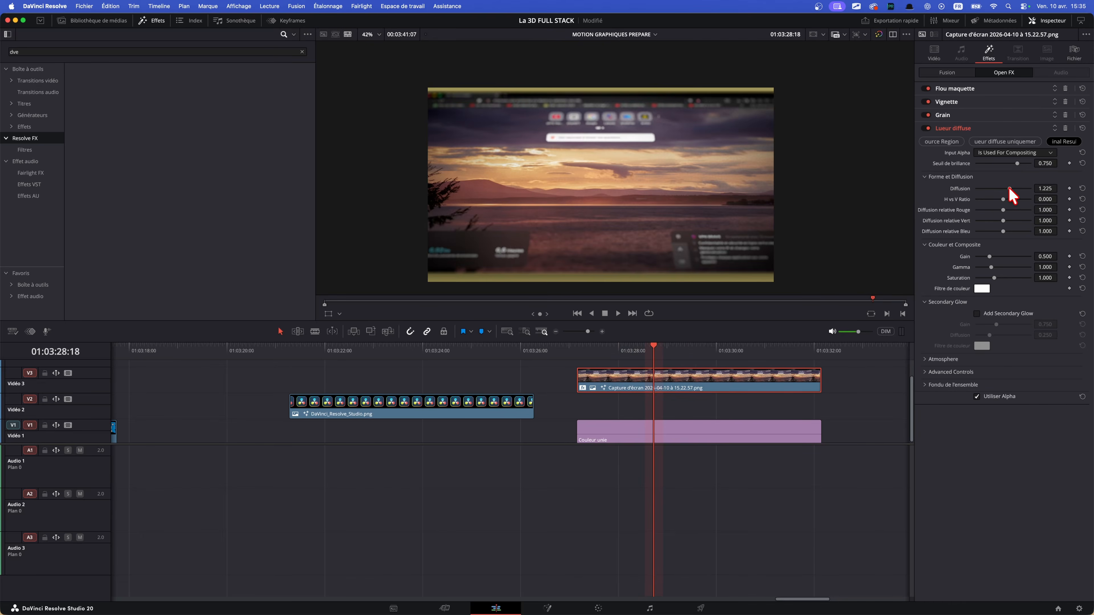
{"action": "key", "text": "space"}
{"action": "key", "text": "space"}
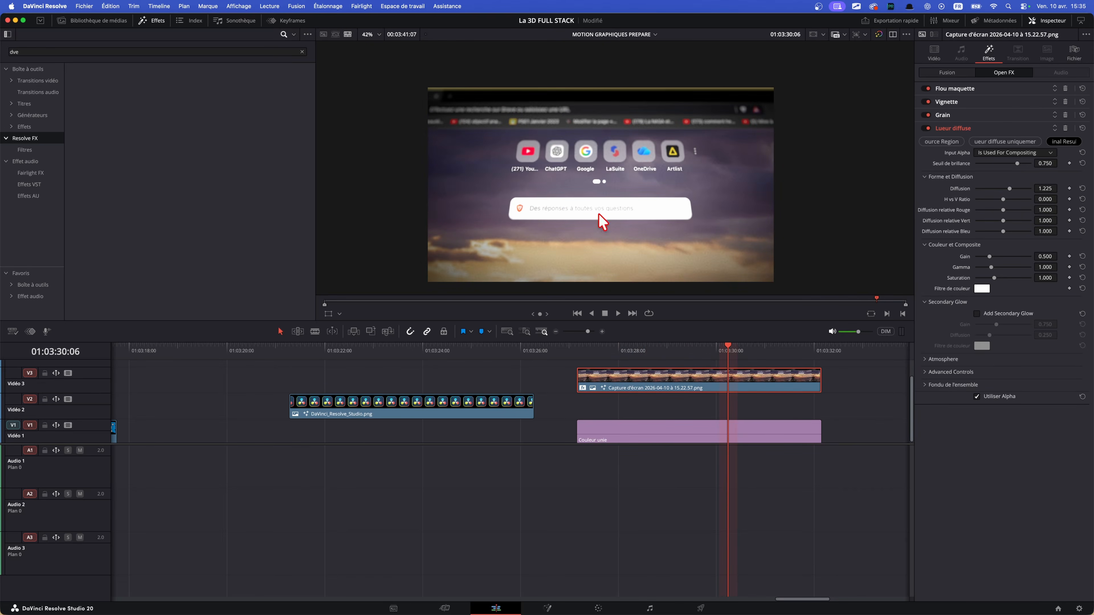
{"action": "key", "text": "super+s"}
Reset the screenshot clip's DVE effect, choose version 6 and set its Border Blend to 0.0
{"action": "scroll", "coordinate": [666, 410], "scroll_direction": "up", "scroll_amount": 1}
{"action": "scroll", "coordinate": [666, 410], "scroll_direction": "right", "scroll_amount": 2}
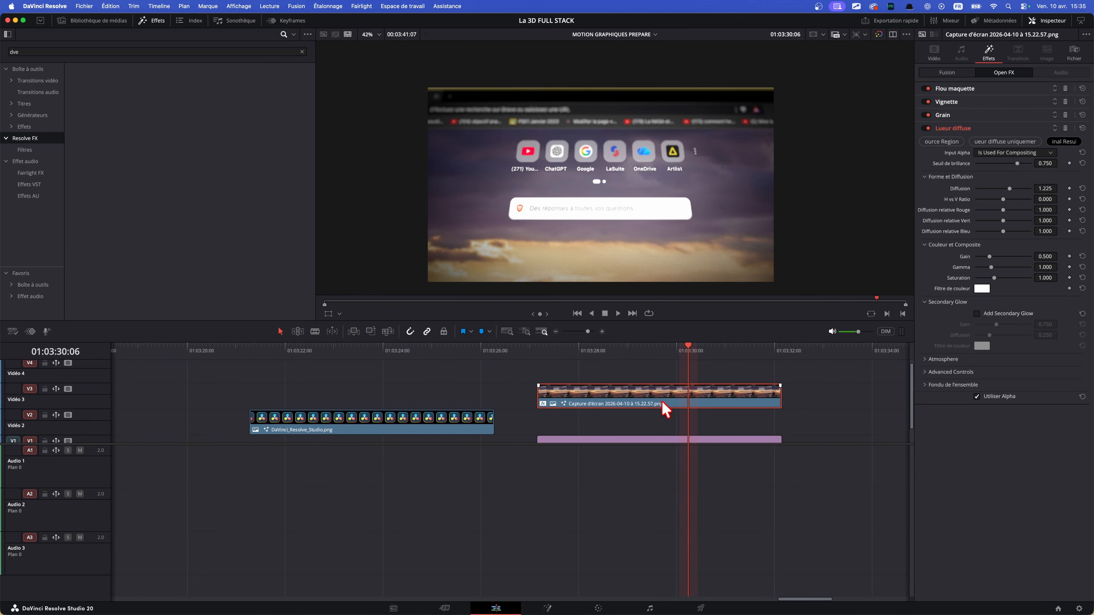
{"action": "left_click", "coordinate": [946, 73]}
{"action": "left_click", "coordinate": [1082, 88]}
{"action": "left_click", "coordinate": [1051, 102]}
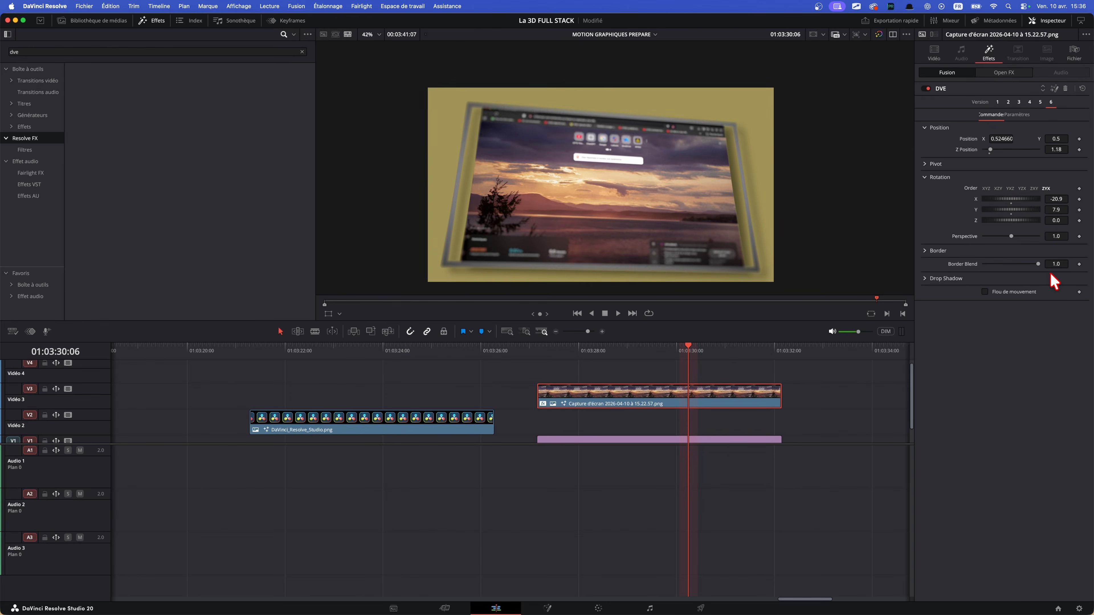
{"action": "left_click_drag", "start_coordinate": [1038, 263], "coordinate": [959, 269]}
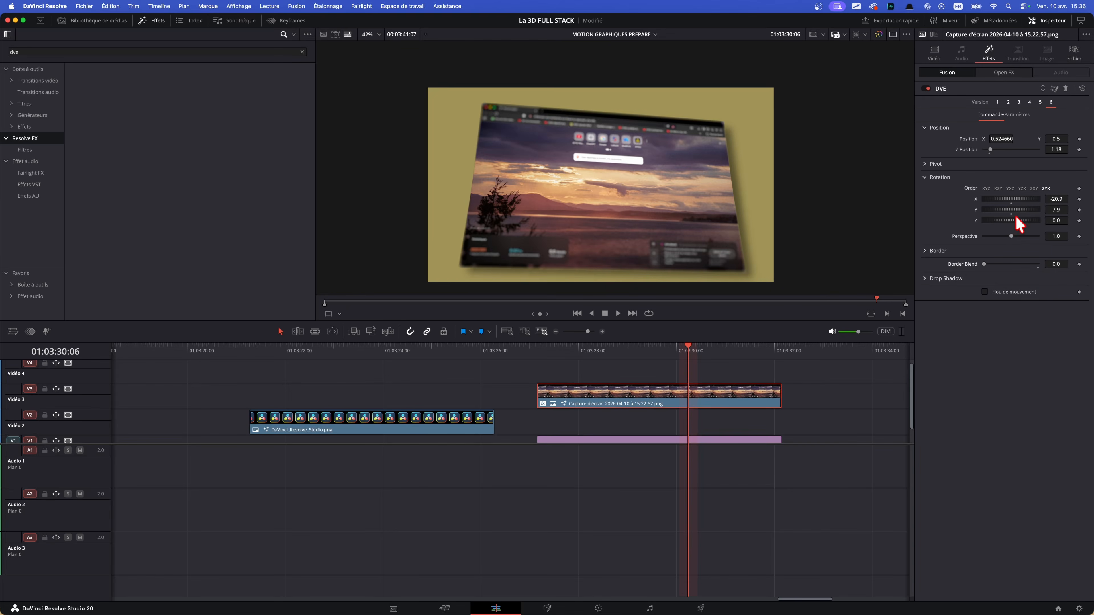
Set the DVE's X rotation to 0.0, Y rotation to 39.1, Z position to 0.45, and position to X 0.602661, Y 2.63
{"action": "double_click", "coordinate": [978, 201]}
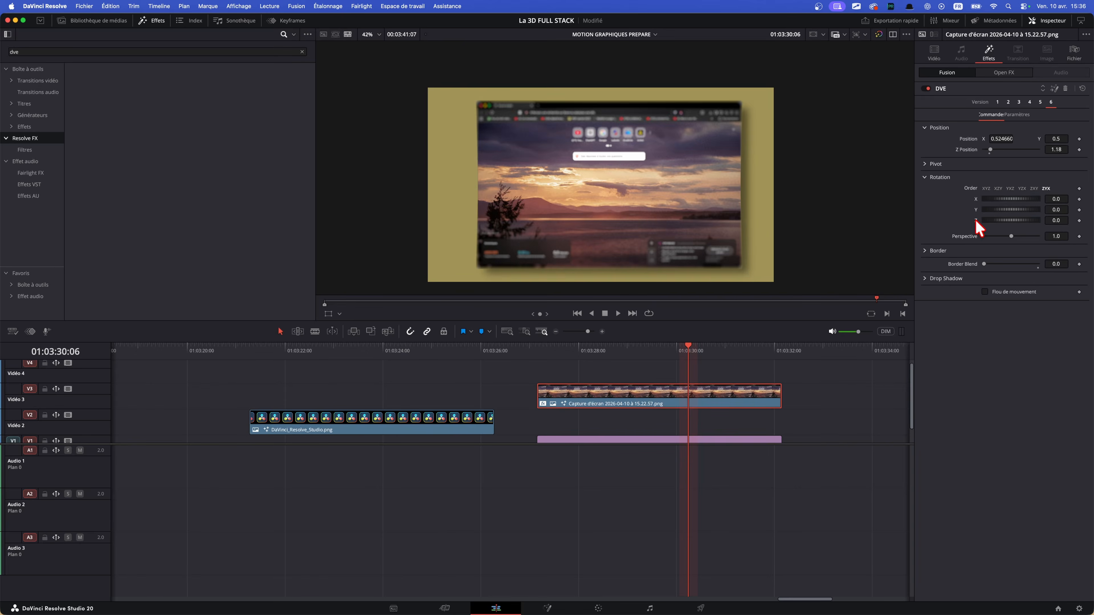
{"action": "left_click_drag", "start_coordinate": [990, 149], "coordinate": [988, 150]}
{"action": "left_click_drag", "start_coordinate": [996, 211], "coordinate": [1001, 210]}
{"action": "left_click_drag", "start_coordinate": [1003, 131], "coordinate": [1086, 138]}
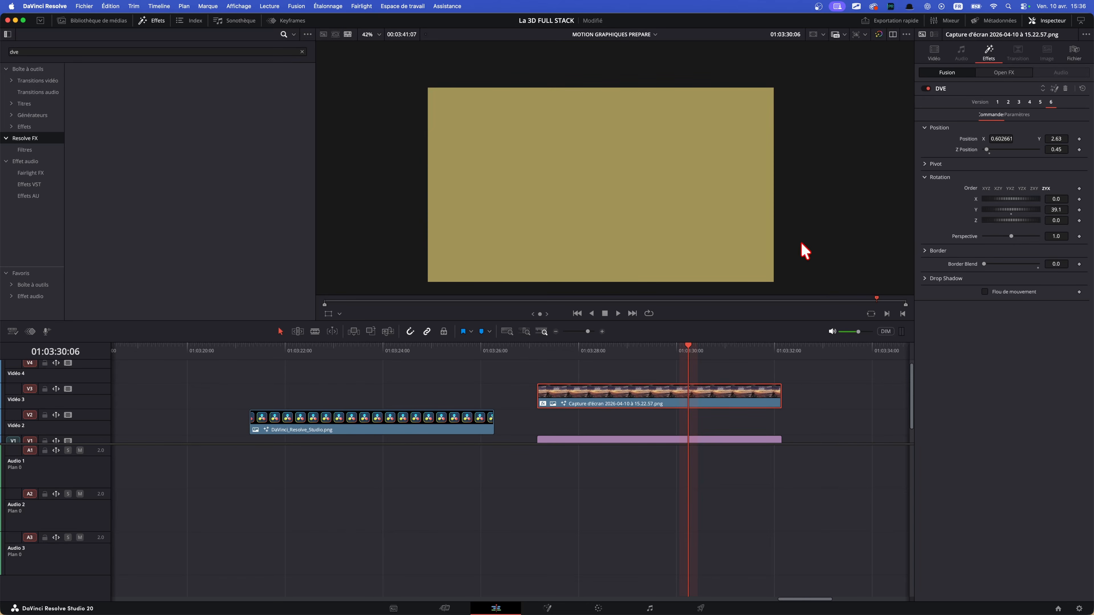
Keyframe the DVE position at 01:03:27:04 and set its Y value to -1.412 at 01:03:31:24
{"action": "left_click", "coordinate": [537, 350]}
{"action": "left_click", "coordinate": [1079, 139]}
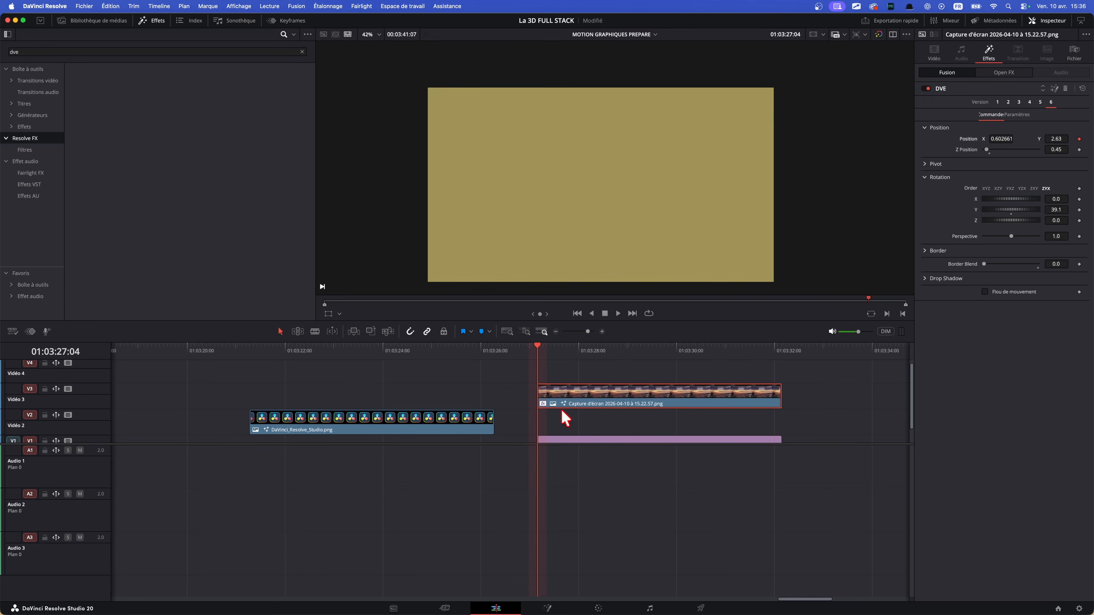
{"action": "left_click_drag", "start_coordinate": [580, 350], "coordinate": [772, 349]}
{"action": "left_click_drag", "start_coordinate": [1057, 139], "coordinate": [895, 139]}
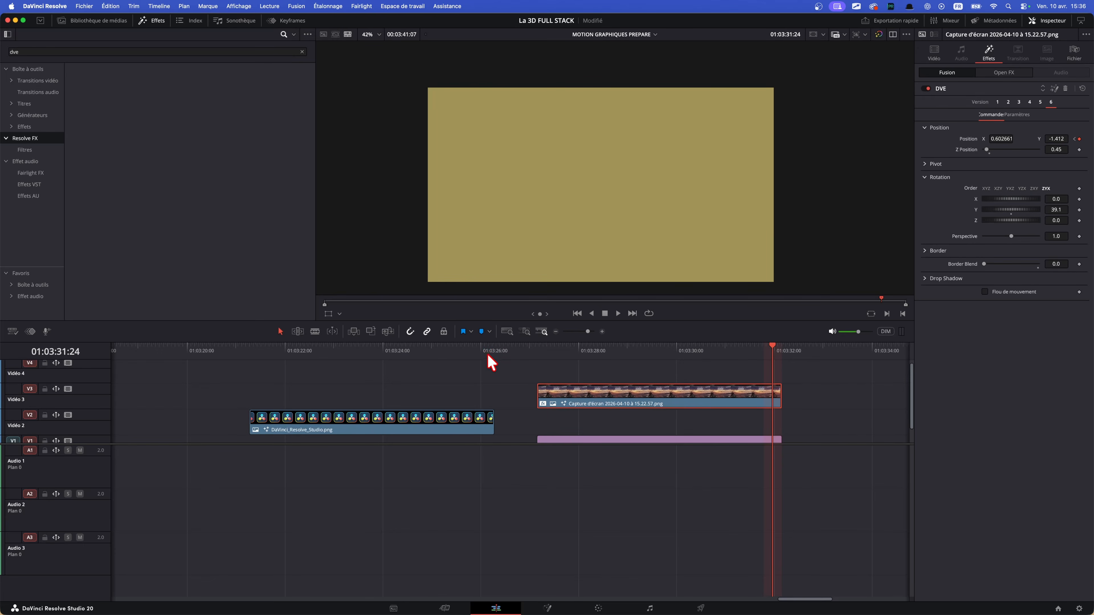
Play the screenshot's vertical scroll animation full screen from the start of the clip
{"action": "left_click", "coordinate": [538, 350]}
{"action": "key", "text": "super+f"}
{"action": "key", "text": "space"}
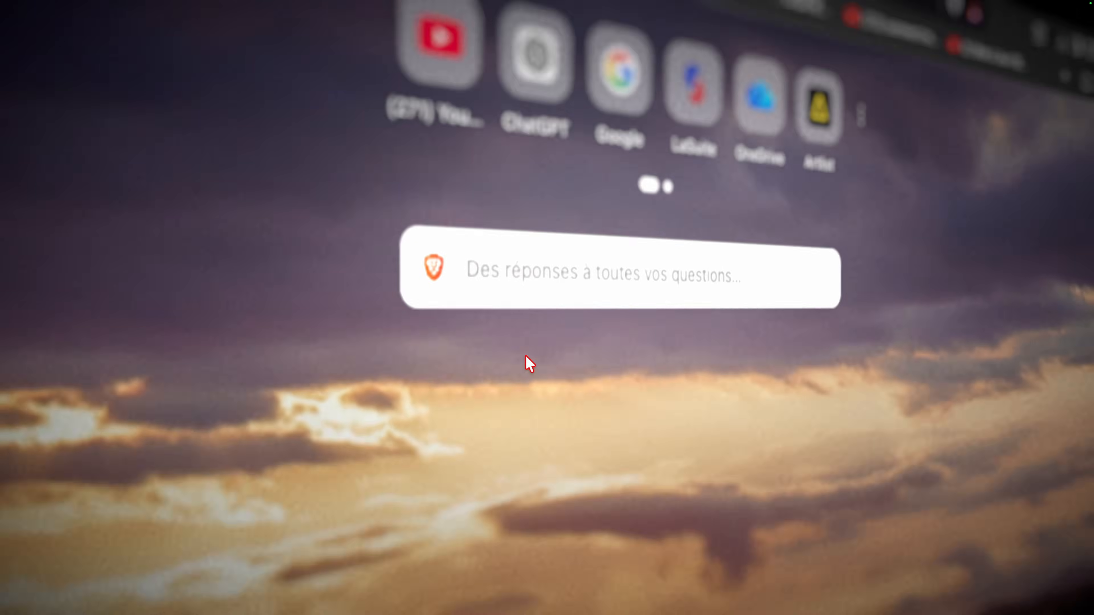
{"action": "key", "text": "Escape"}
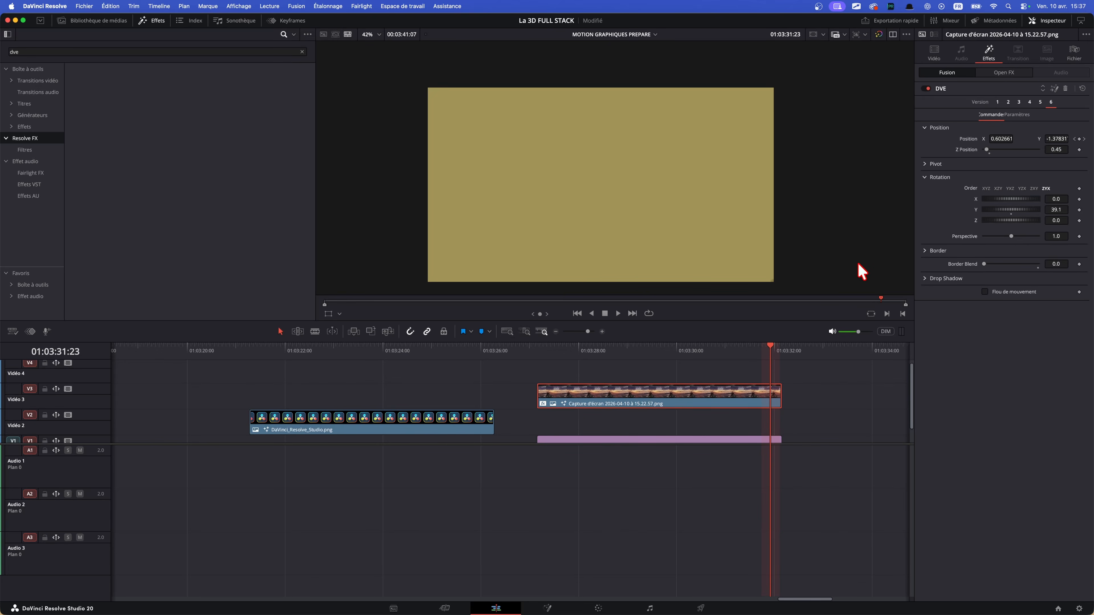
Scrub to 01:03:29:09, show the keyframe editor below the timeline and enlarge it
{"action": "left_click_drag", "start_coordinate": [735, 381], "coordinate": [645, 402]}
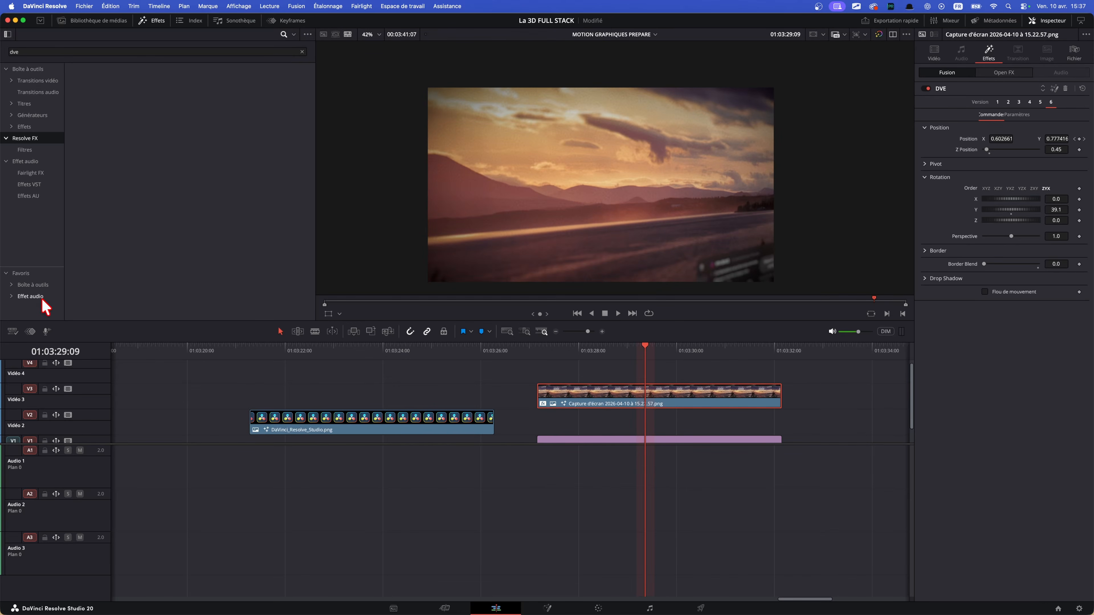
{"action": "left_click", "coordinate": [32, 331]}
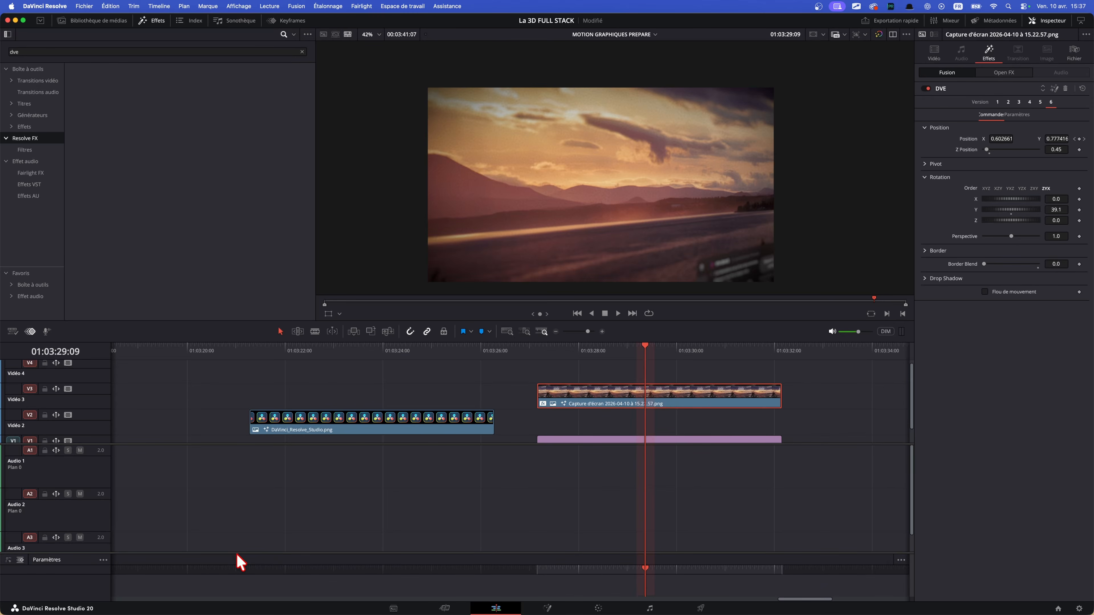
{"action": "left_click_drag", "start_coordinate": [237, 555], "coordinate": [293, 515]}
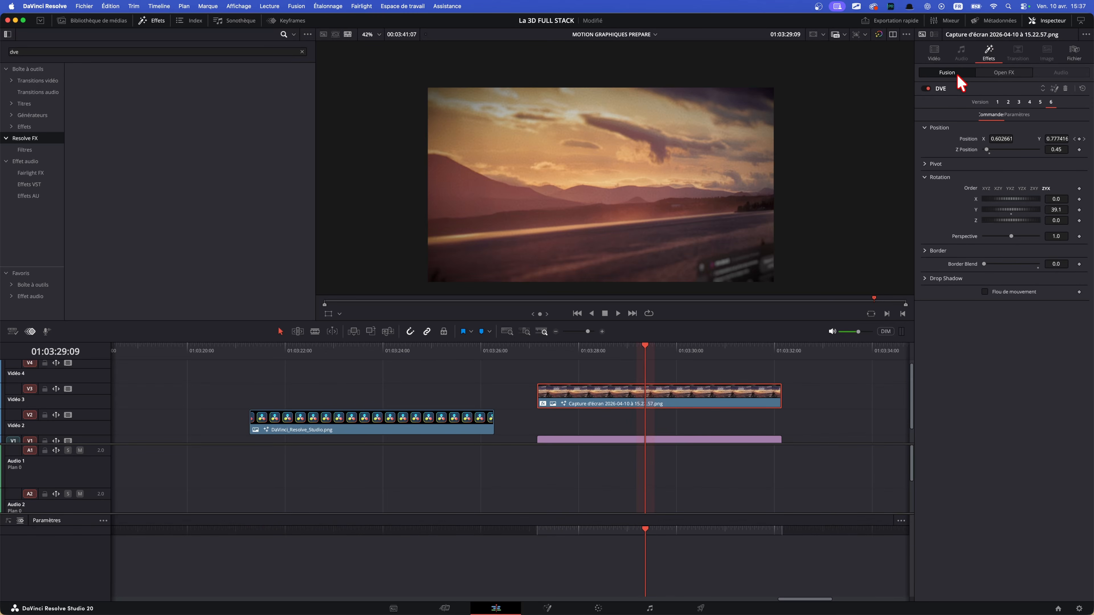
Add a keyframe to the glow's Diffusion, save the project and move the keyframe to 01:03:29:02
{"action": "left_click", "coordinate": [998, 73]}
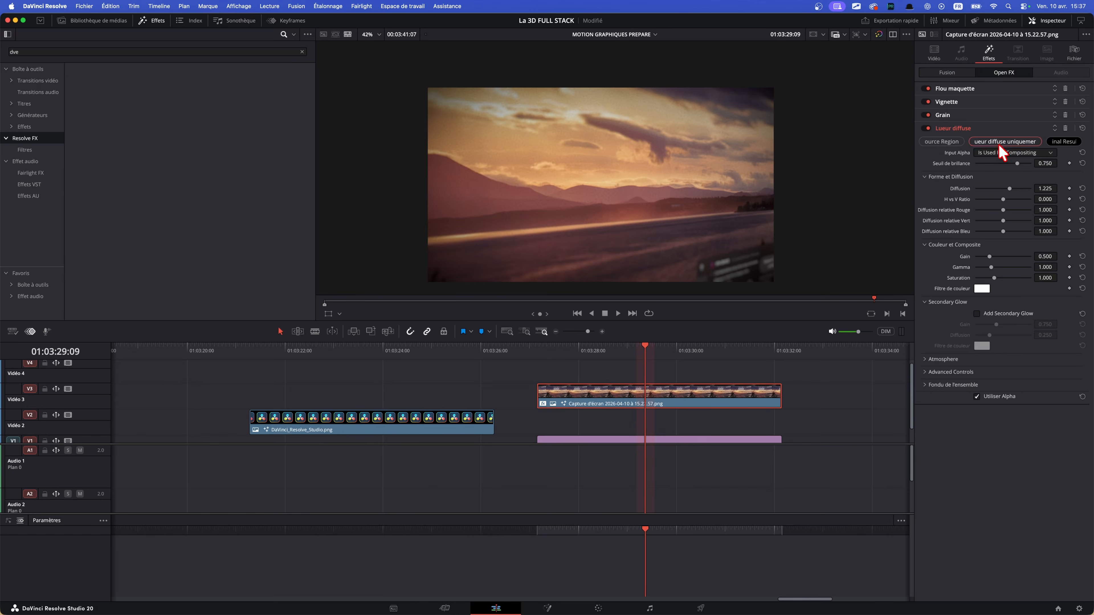
{"action": "left_click", "coordinate": [1069, 189]}
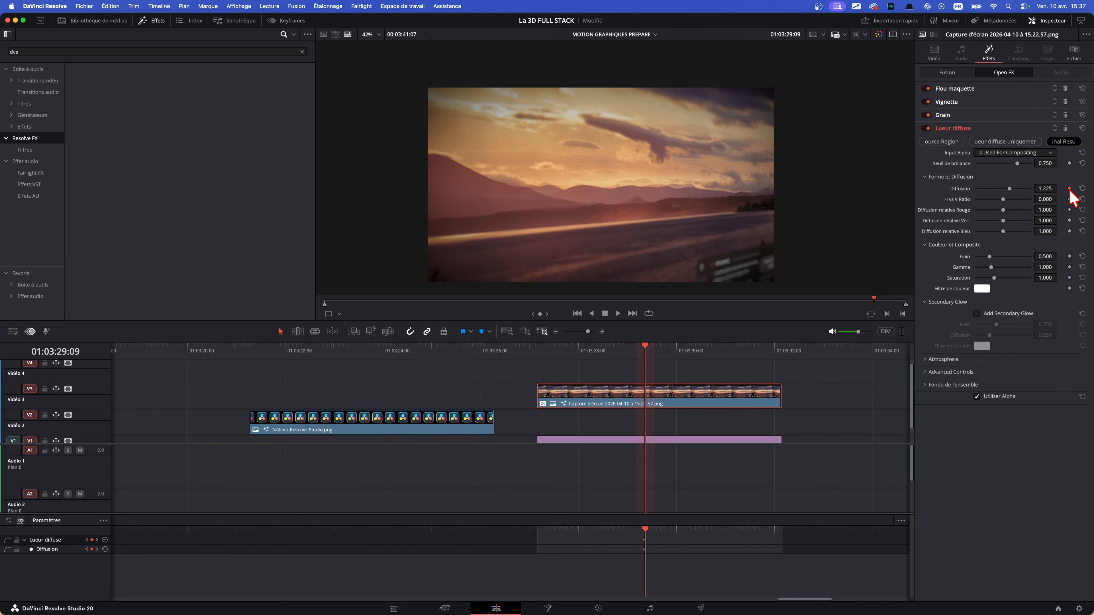
{"action": "key", "text": "super+s"}
{"action": "mouse_move", "coordinate": [645, 533]}
{"action": "left_mouse_down"}
{"action": "mouse_move", "coordinate": [631, 534]}
{"action": "mouse_move", "coordinate": [637, 541]}
{"action": "left_mouse_up"}
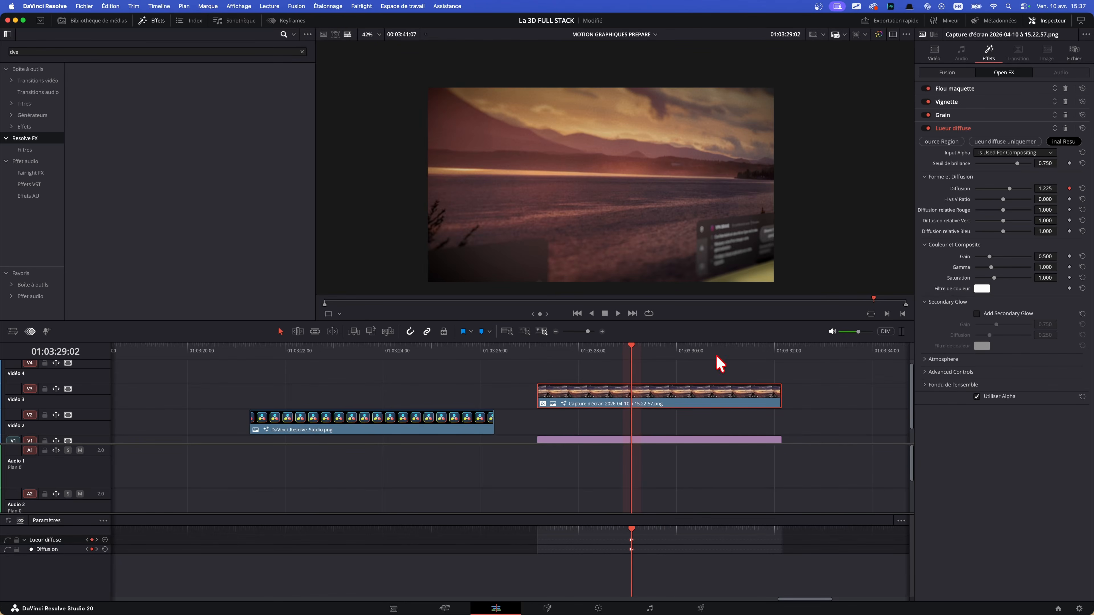
Show the DVE settings and play the screenshot animation from near the clip's start to 01:03:29:13
{"action": "left_click", "coordinate": [938, 73]}
{"action": "scroll", "coordinate": [651, 427], "scroll_direction": "down", "scroll_amount": 2}
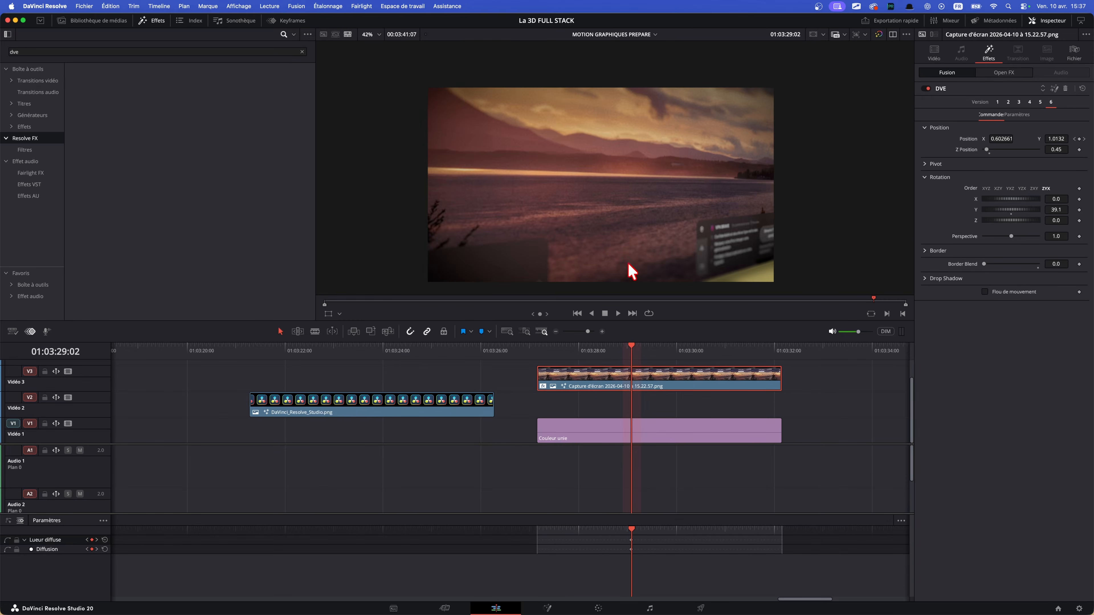
{"action": "left_click_drag", "start_coordinate": [565, 352], "coordinate": [547, 358]}
{"action": "key", "text": "space"}
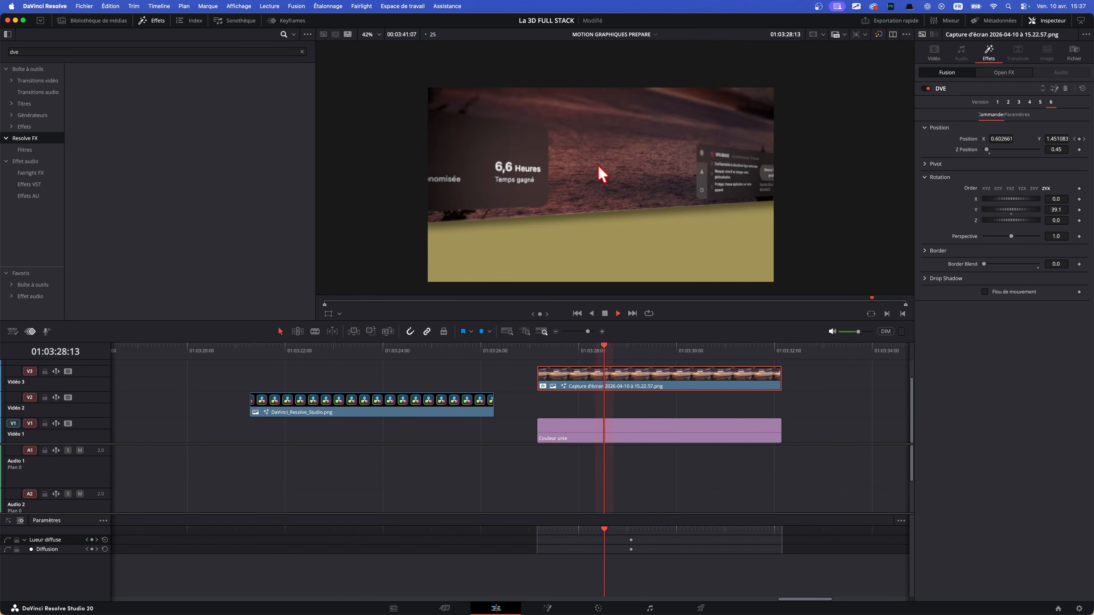
{"action": "key", "text": "space"}
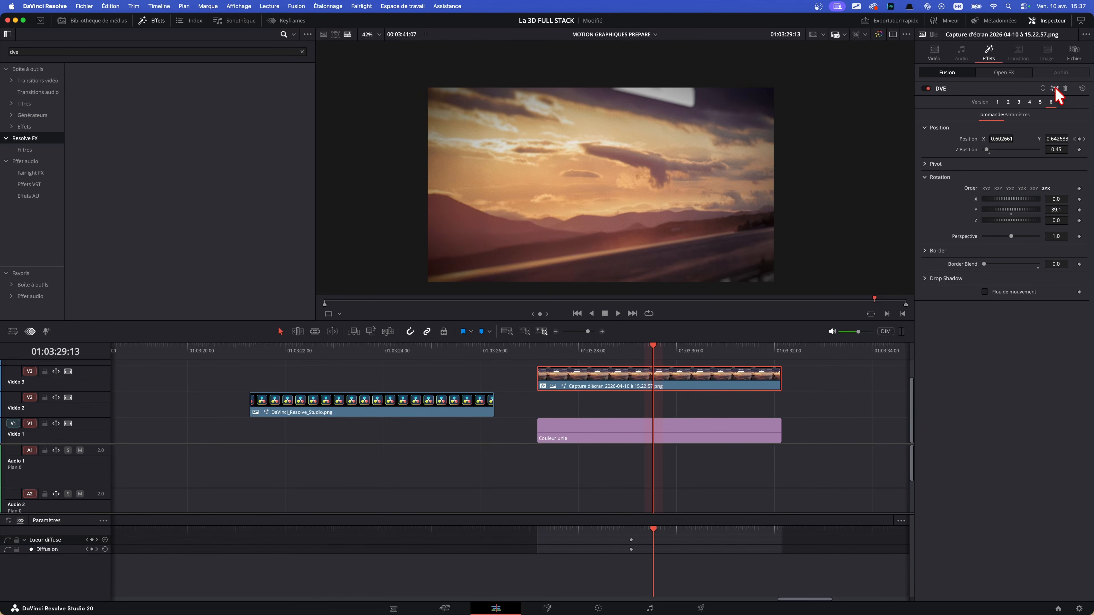
Open the DVE effect in Fusion, spread out its three nodes and select the DVE node
{"action": "left_click", "coordinate": [1054, 89]}
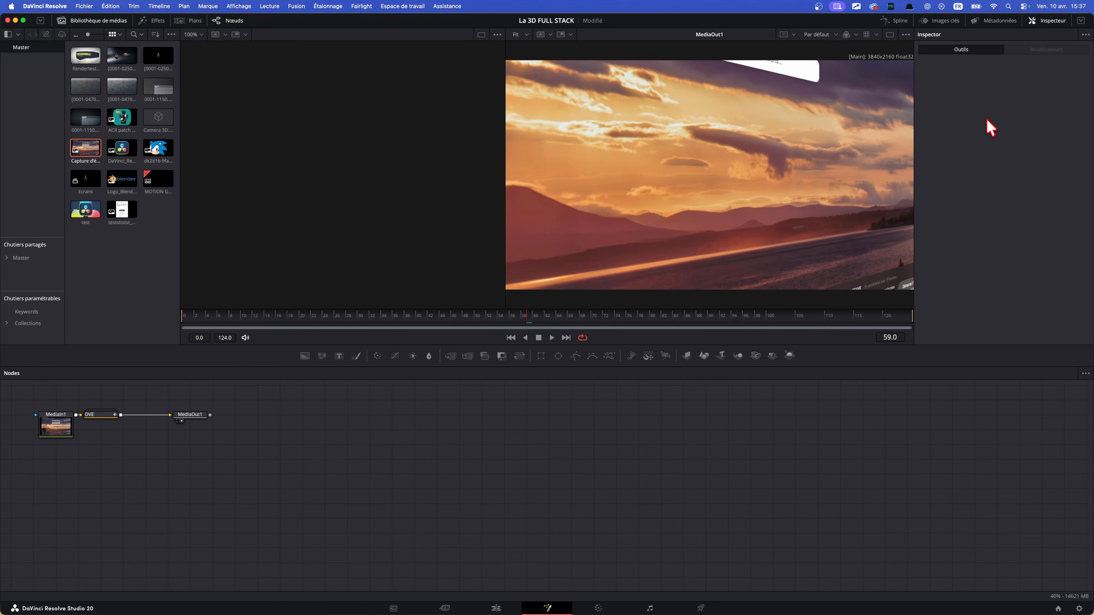
{"action": "left_click_drag", "start_coordinate": [271, 461], "coordinate": [557, 489]}
{"action": "left_click_drag", "start_coordinate": [371, 454], "coordinate": [166, 460]}
{"action": "left_click_drag", "start_coordinate": [513, 444], "coordinate": [671, 447]}
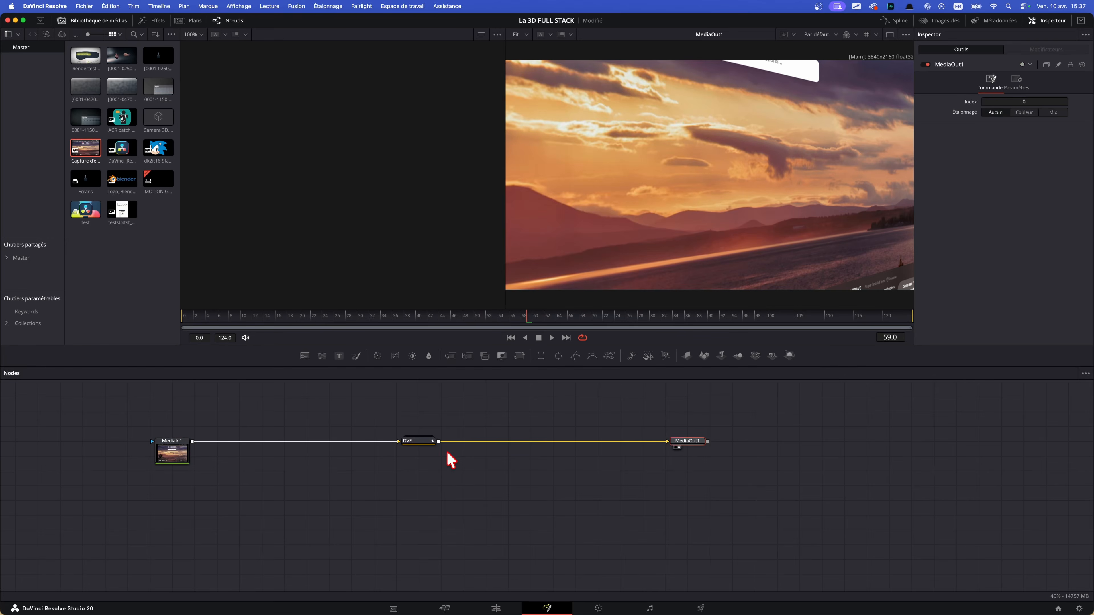
{"action": "left_click", "coordinate": [430, 442]}
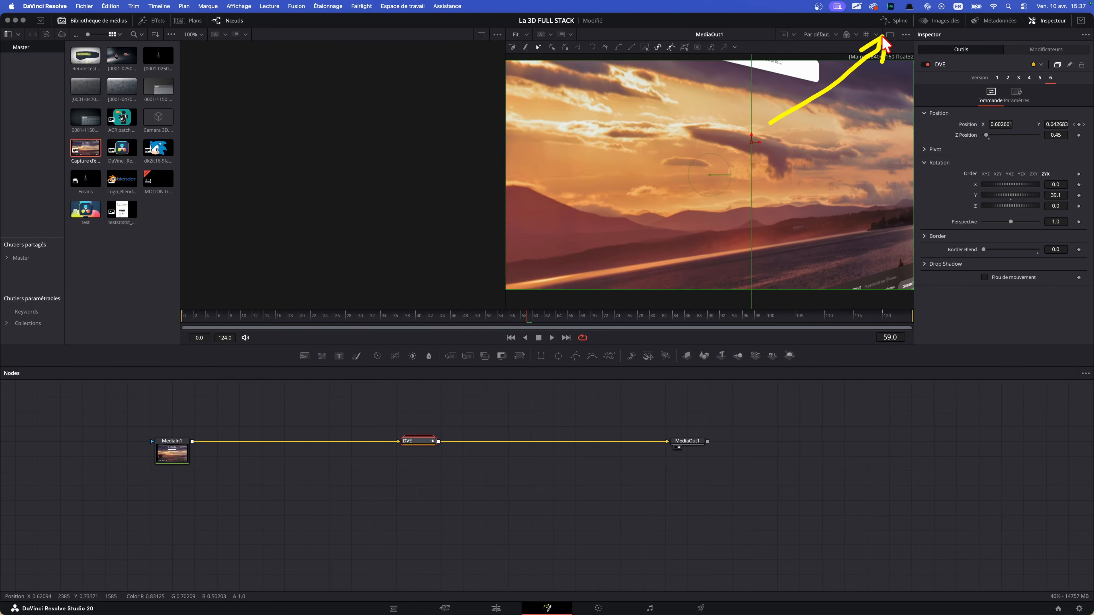
Display the DVE's Déplacement curve in the Spline editor, fit it to view and scrub to frame 73
{"action": "left_click", "coordinate": [889, 25]}
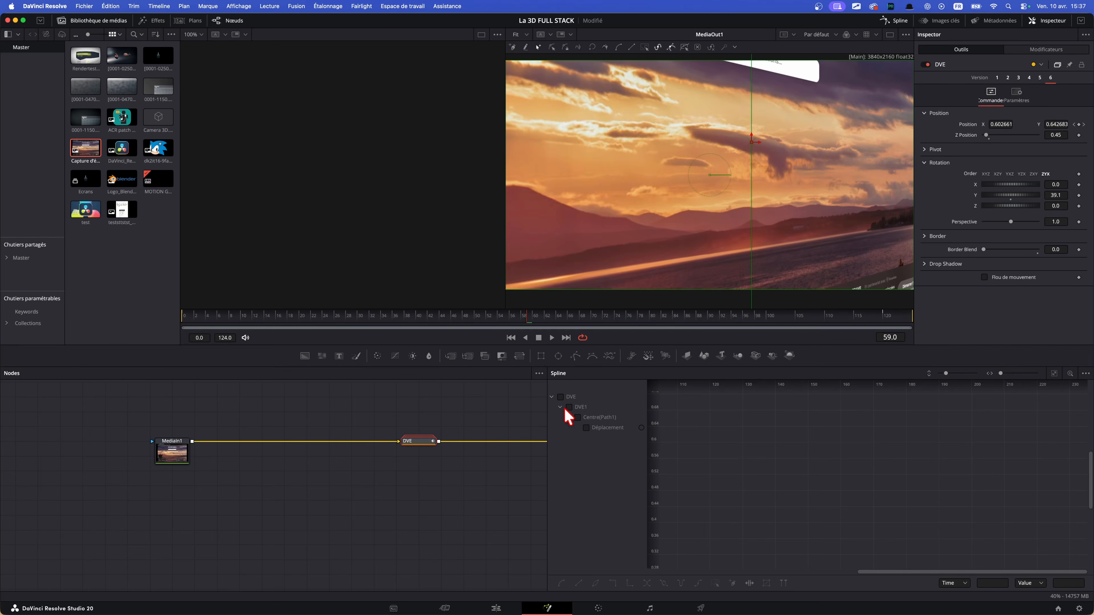
{"action": "left_click_drag", "start_coordinate": [420, 441], "coordinate": [397, 442]}
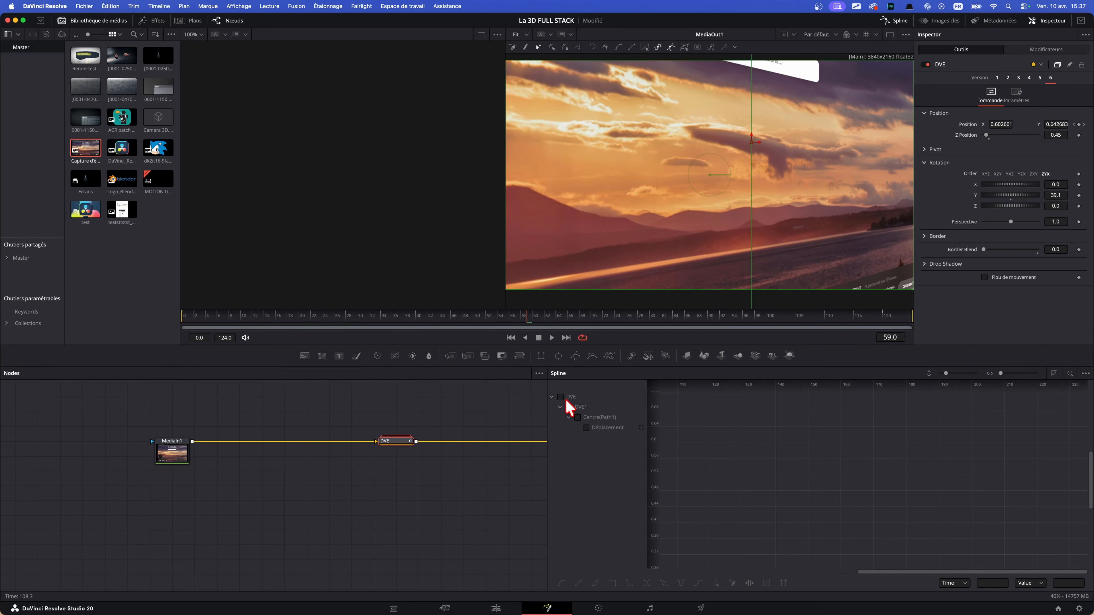
{"action": "left_click", "coordinate": [594, 425]}
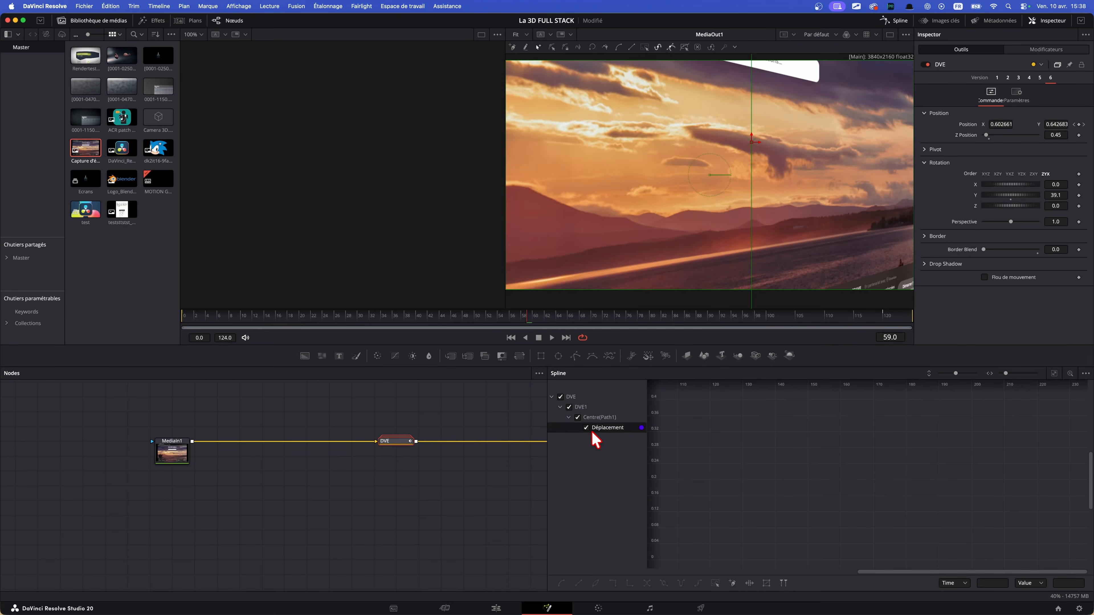
{"action": "left_click", "coordinate": [1055, 373]}
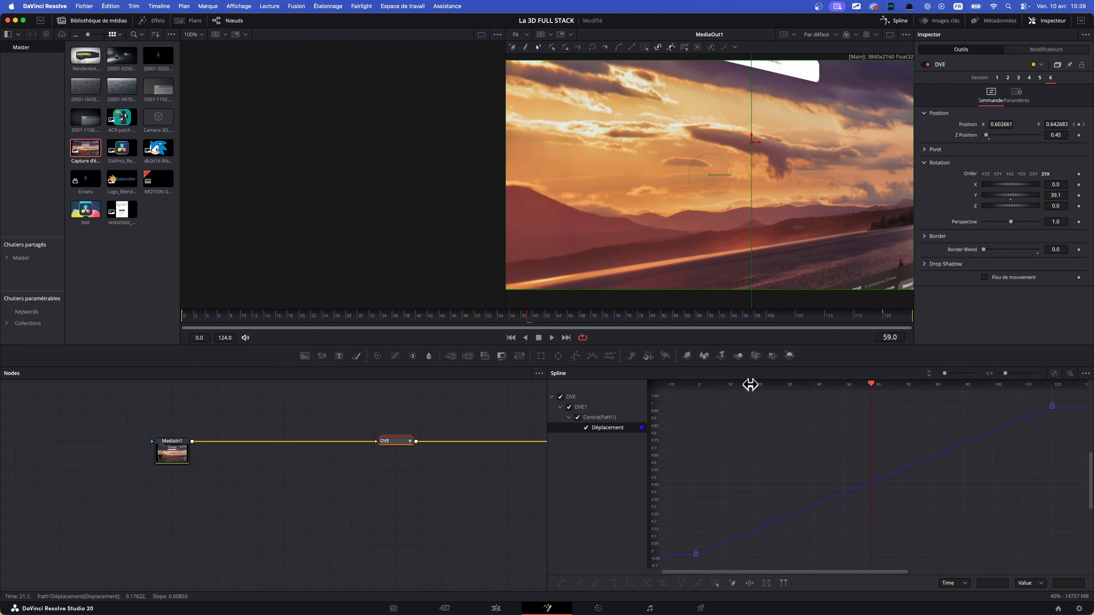
{"action": "mouse_move", "coordinate": [627, 321]}
{"action": "left_mouse_down"}
{"action": "mouse_move", "coordinate": [178, 335]}
{"action": "mouse_move", "coordinate": [612, 337]}
{"action": "left_mouse_up"}
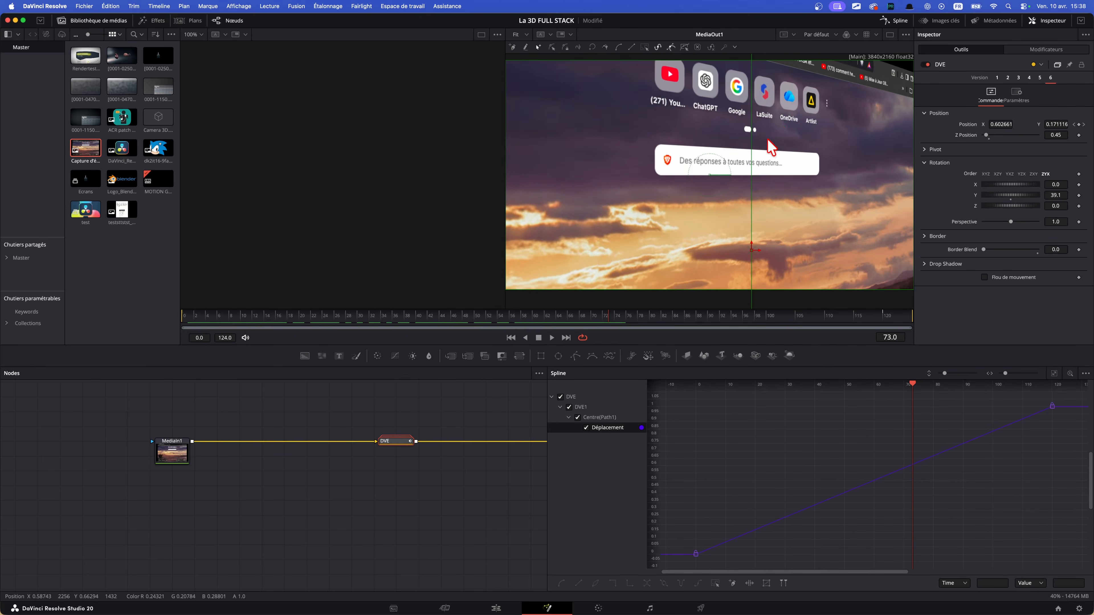
Smooth both keyframes of the Déplacement curve and pull the first keyframe's handle upward for a fast start
{"action": "left_click_drag", "start_coordinate": [1062, 402], "coordinate": [661, 580]}
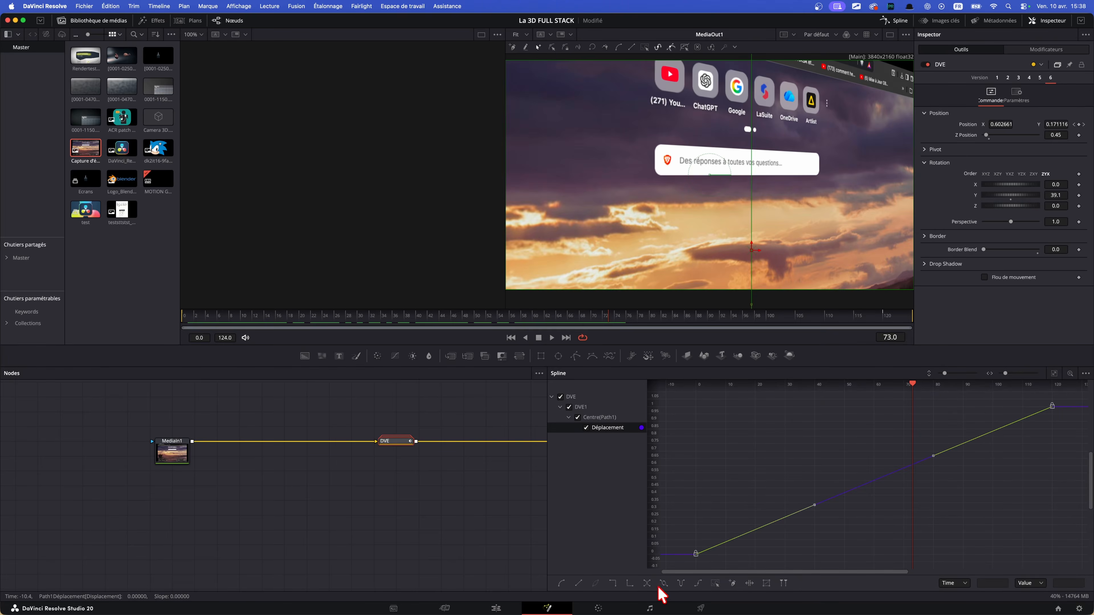
{"action": "left_click", "coordinate": [561, 583]}
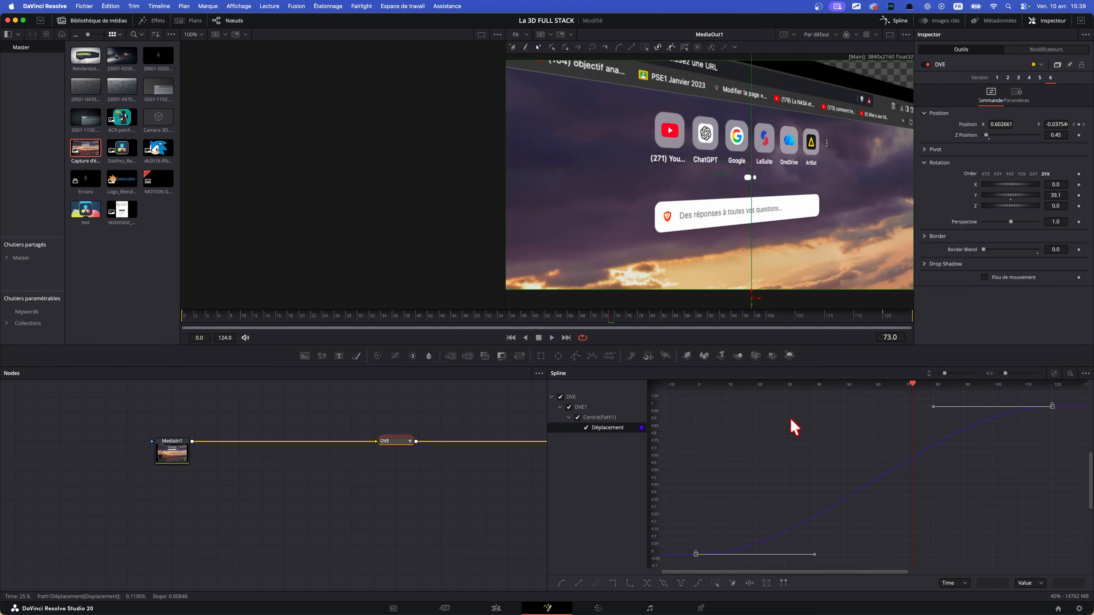
{"action": "left_click_drag", "start_coordinate": [812, 555], "coordinate": [764, 460]}
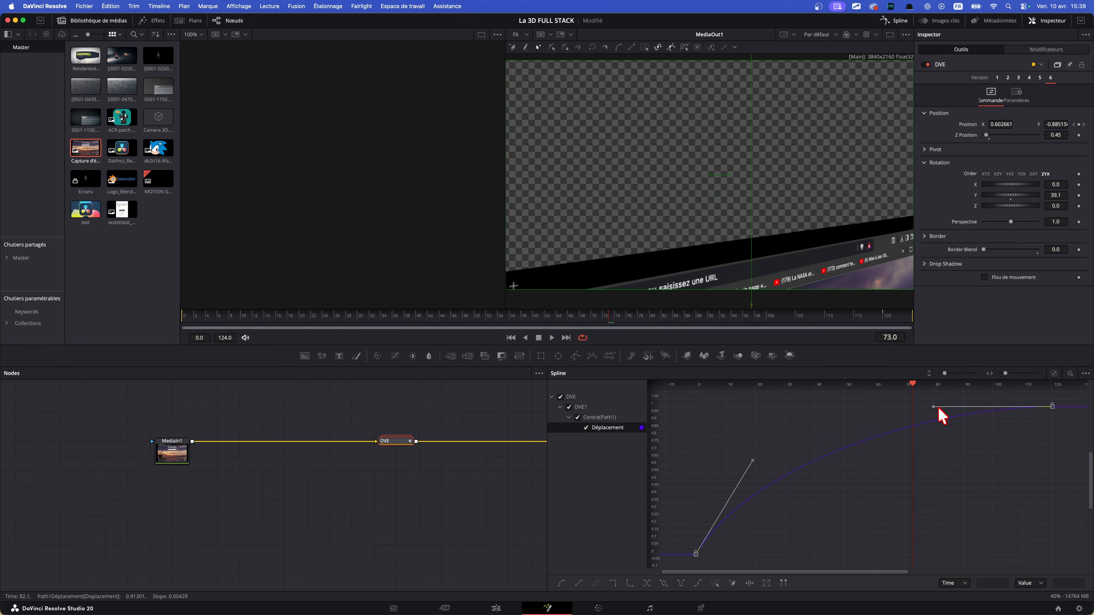
Pull the last Déplacement keyframe's handle steeply downward for a fast finish and preview the animation from frame 0 in a single viewer
{"action": "left_click_drag", "start_coordinate": [926, 411], "coordinate": [1024, 514]}
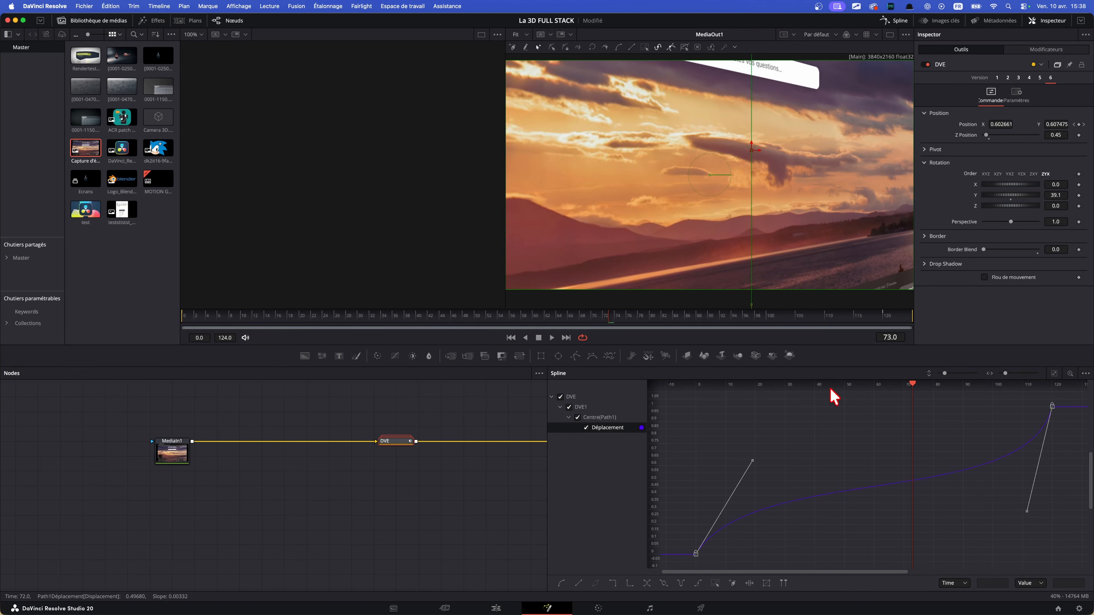
{"action": "left_click_drag", "start_coordinate": [506, 322], "coordinate": [184, 314]}
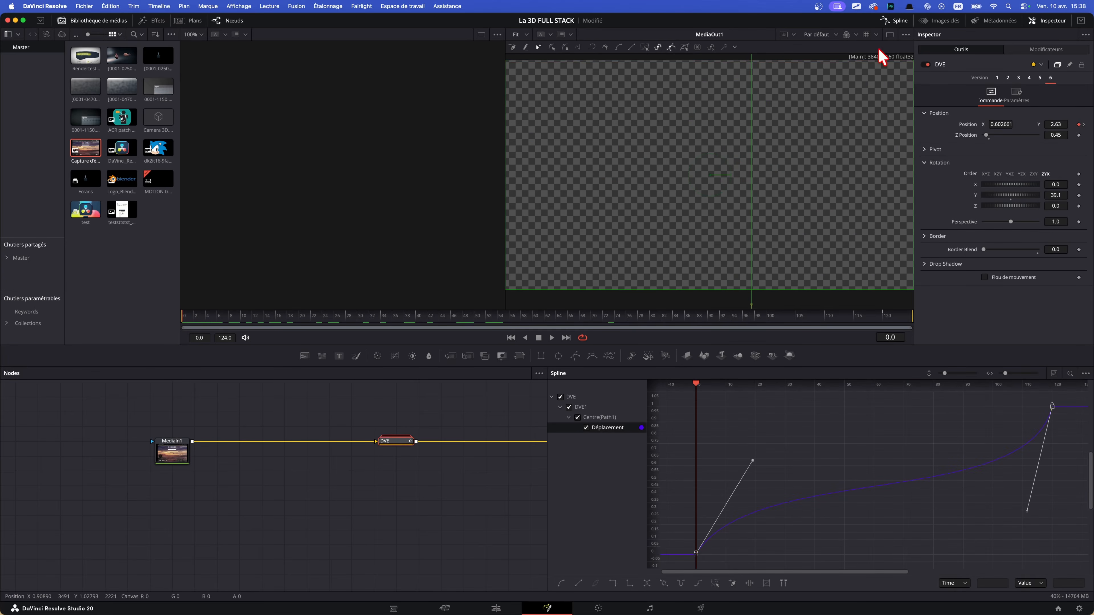
{"action": "left_click", "coordinate": [889, 35]}
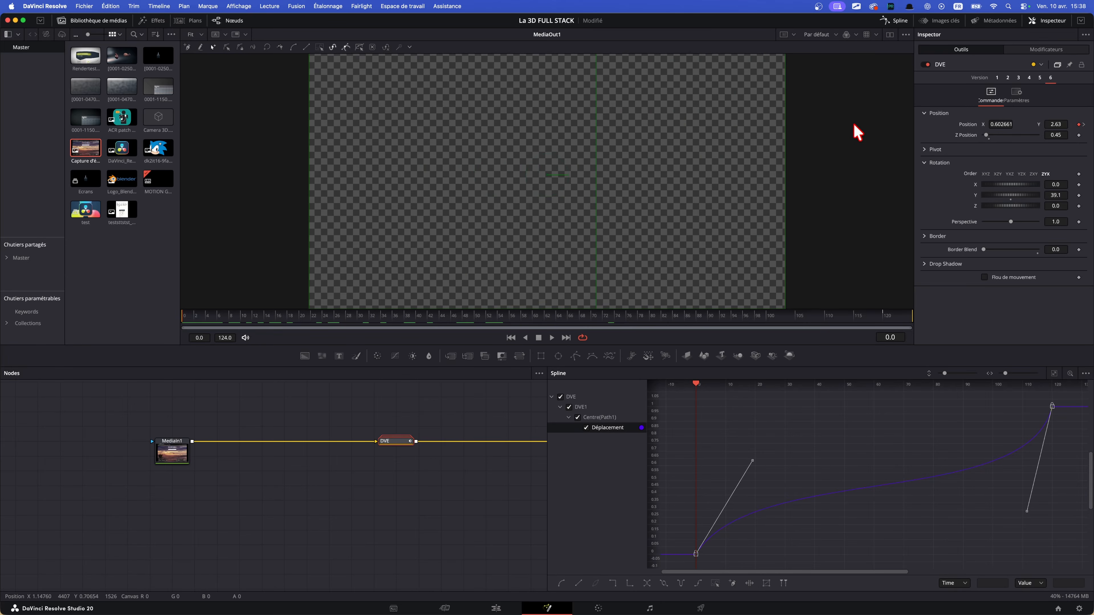
{"action": "left_click", "coordinate": [459, 534]}
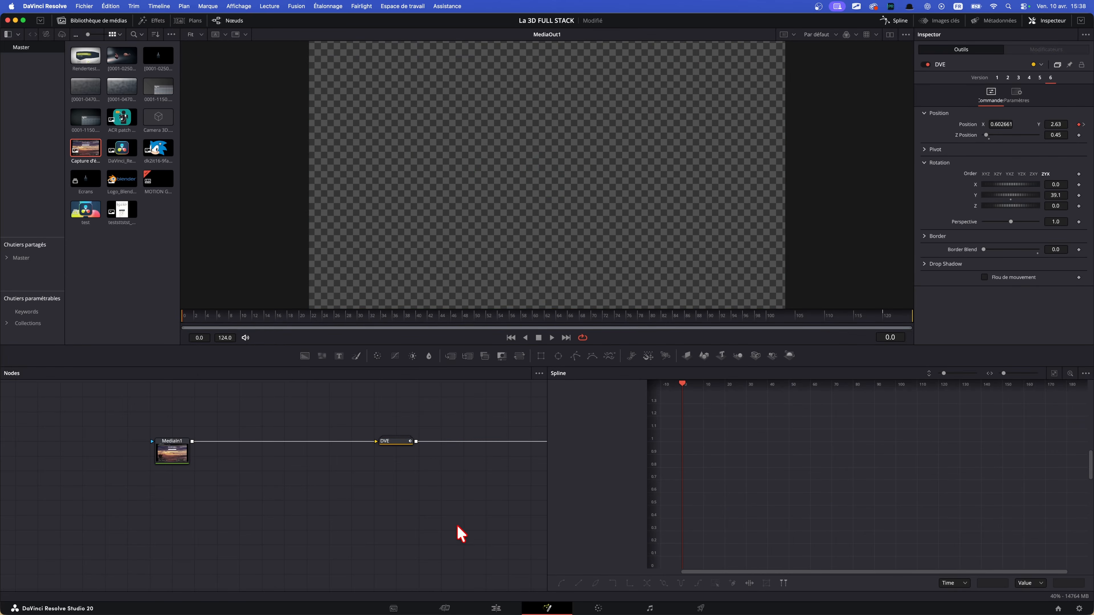
{"action": "key", "text": "space"}
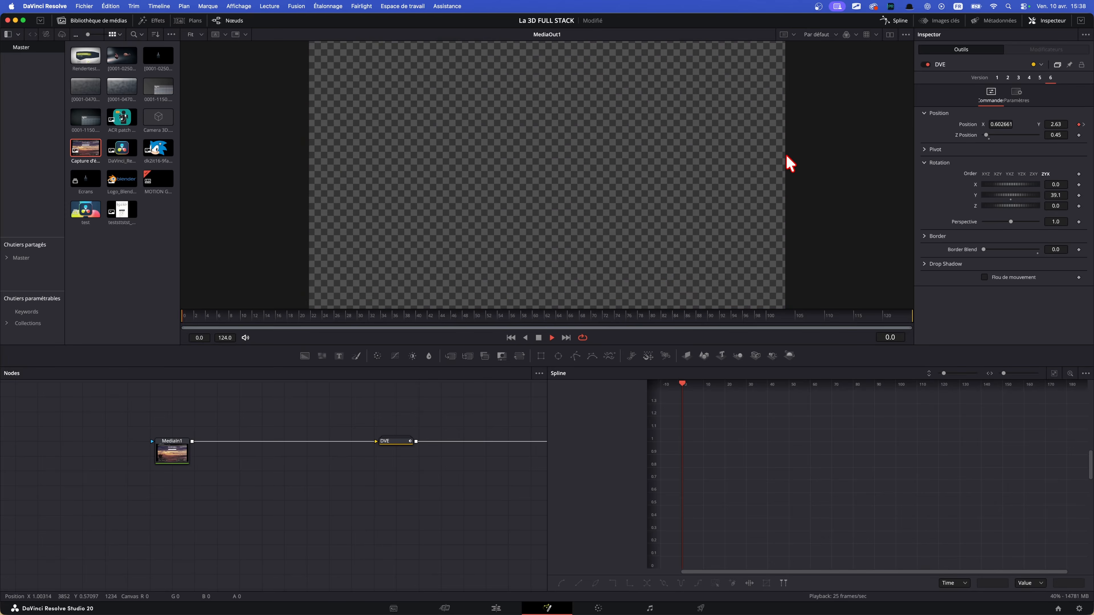
Steepen the handles of both Déplacement keyframes on the DVE node and play the animation up to frame 80
{"action": "left_click", "coordinate": [405, 440]}
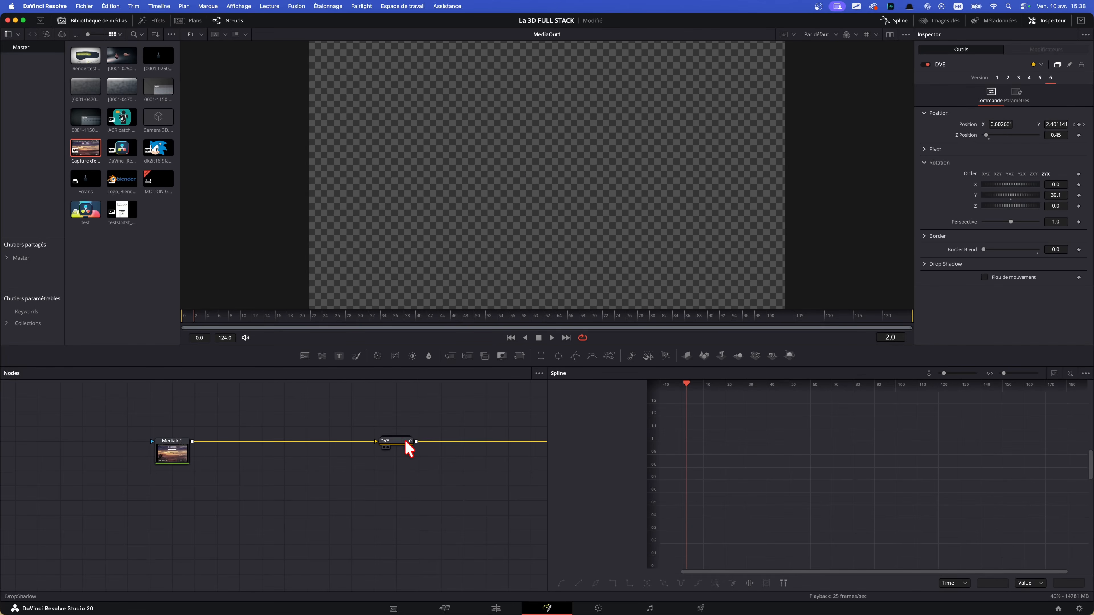
{"action": "left_click_drag", "start_coordinate": [740, 565], "coordinate": [660, 521]}
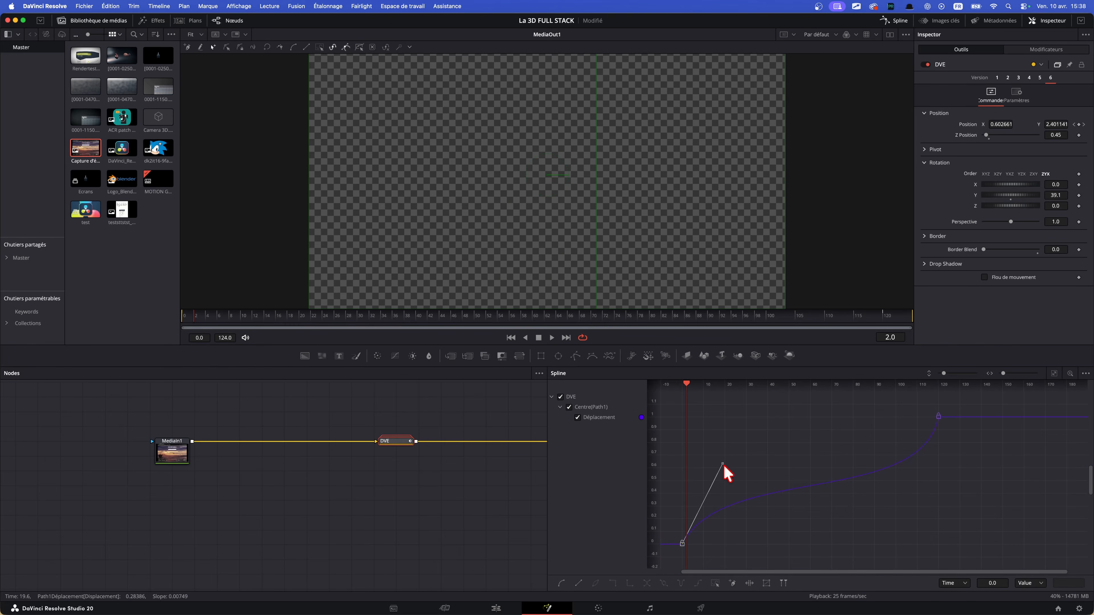
{"action": "left_click_drag", "start_coordinate": [722, 464], "coordinate": [711, 448]}
{"action": "left_click_drag", "start_coordinate": [926, 408], "coordinate": [975, 448]}
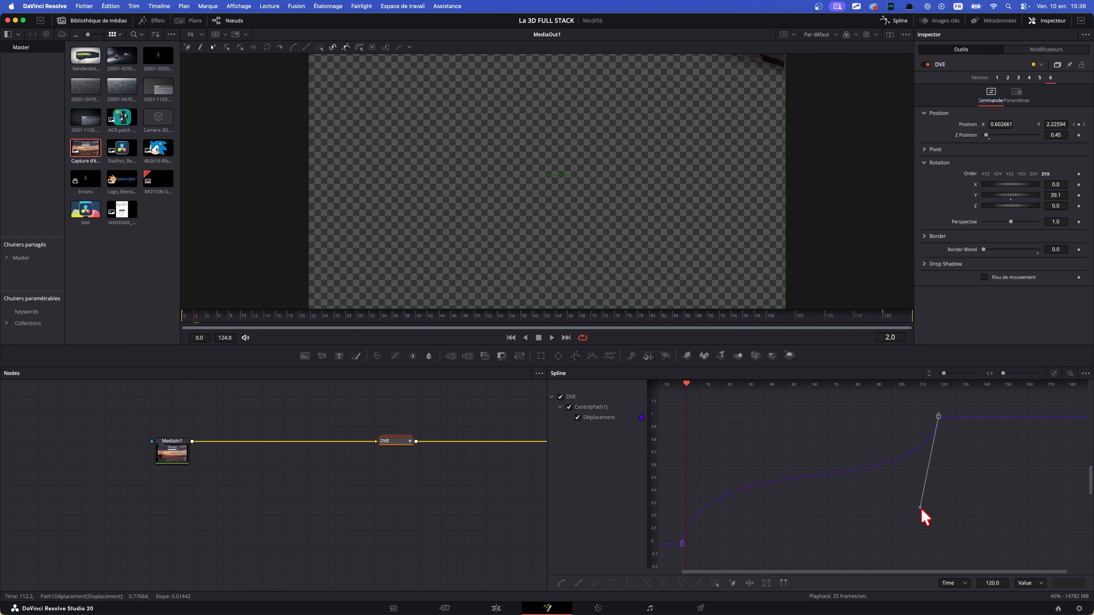
{"action": "left_click_drag", "start_coordinate": [917, 509], "coordinate": [926, 535]}
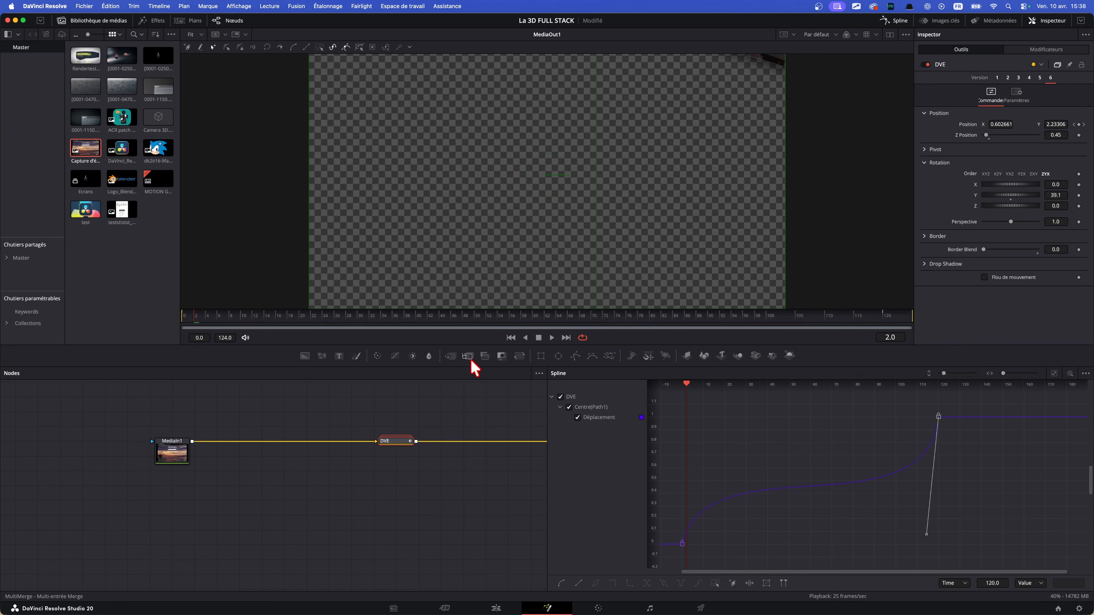
{"action": "key", "text": "space"}
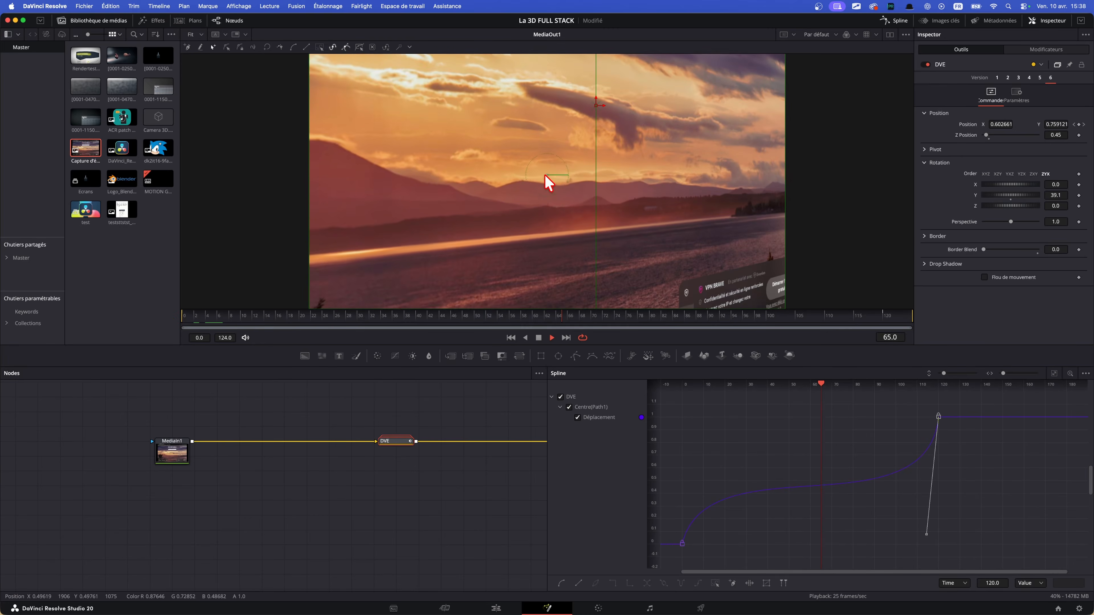
{"action": "key", "text": "space"}
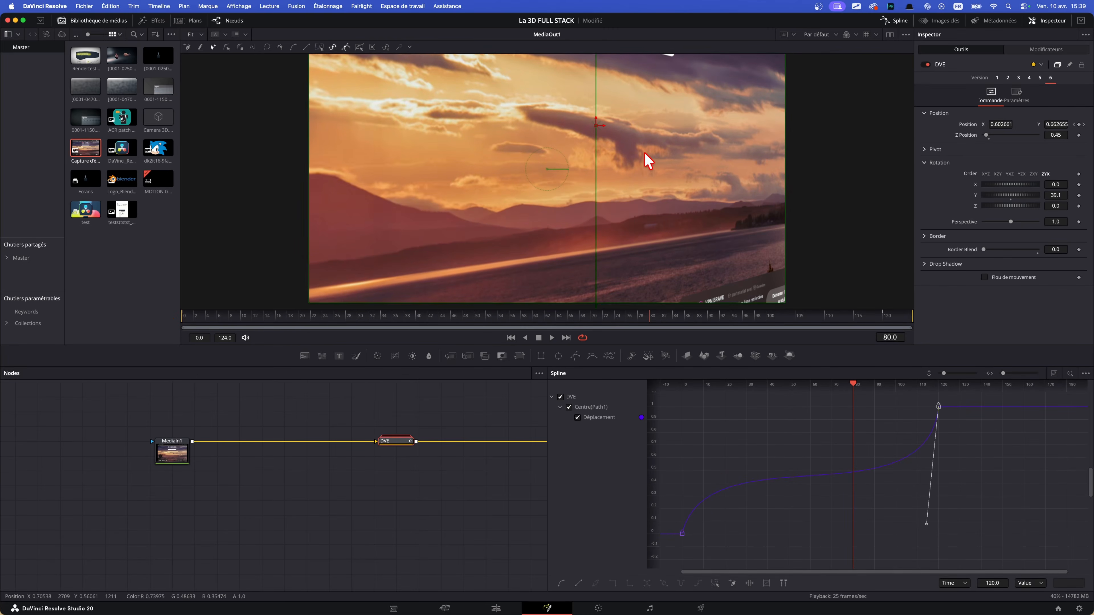
Extend the first Déplacement keyframe's handle further upward to raise the curve's middle, and readjust the last keyframe's steep downward handle
{"action": "scroll", "coordinate": [645, 153], "scroll_direction": "down", "scroll_amount": 3}
{"action": "left_click_drag", "start_coordinate": [645, 139], "coordinate": [644, 191]}
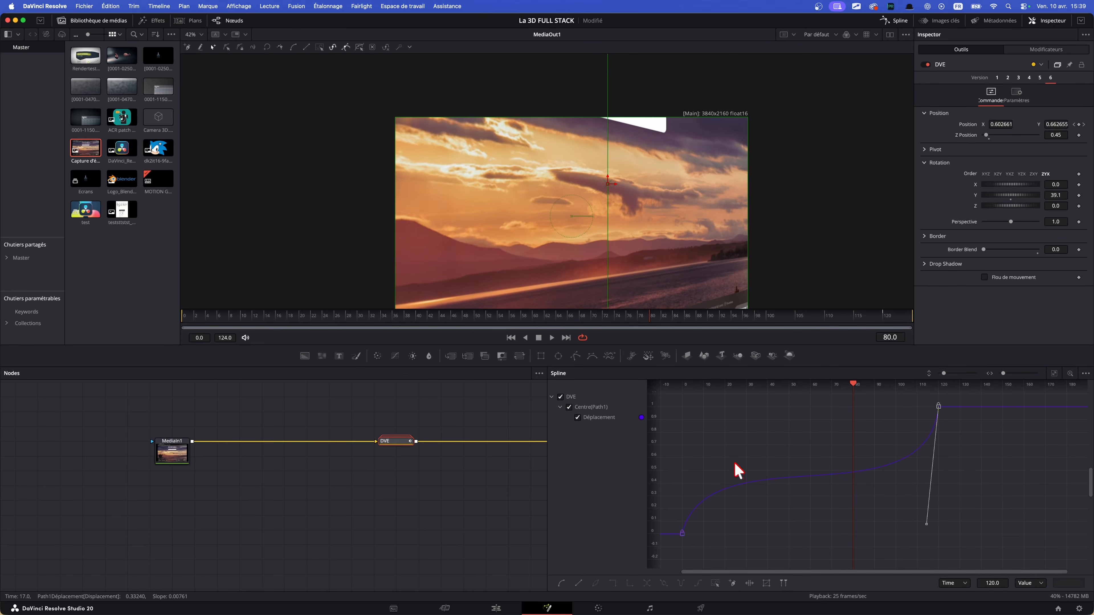
{"action": "left_click_drag", "start_coordinate": [728, 554], "coordinate": [663, 515]}
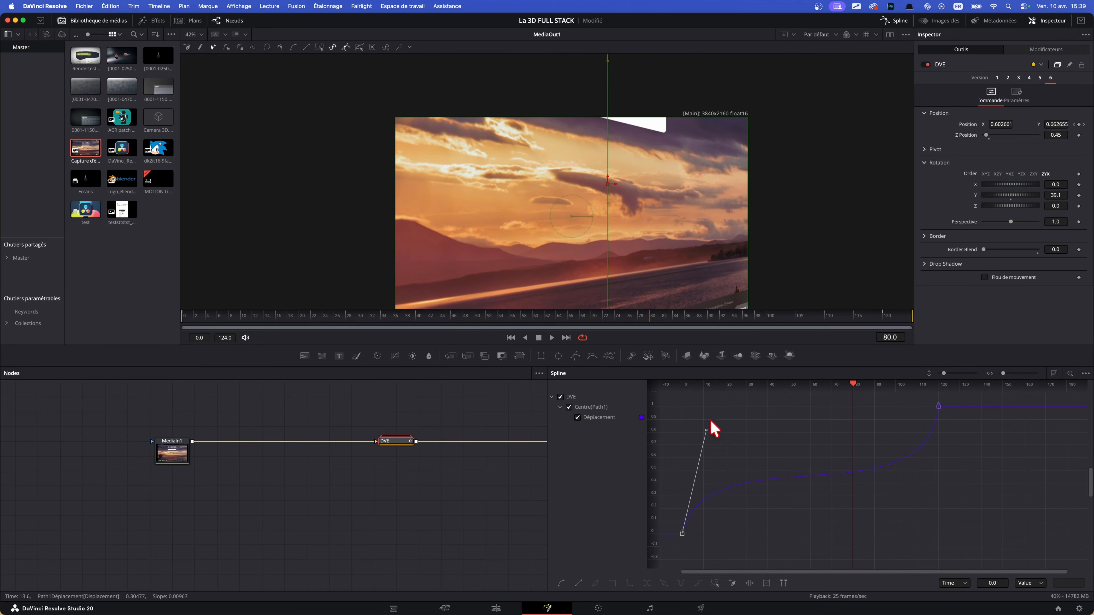
{"action": "mouse_move", "coordinate": [699, 430]}
{"action": "left_mouse_down"}
{"action": "mouse_move", "coordinate": [699, 441]}
{"action": "mouse_move", "coordinate": [708, 376]}
{"action": "mouse_move", "coordinate": [712, 429]}
{"action": "left_mouse_up"}
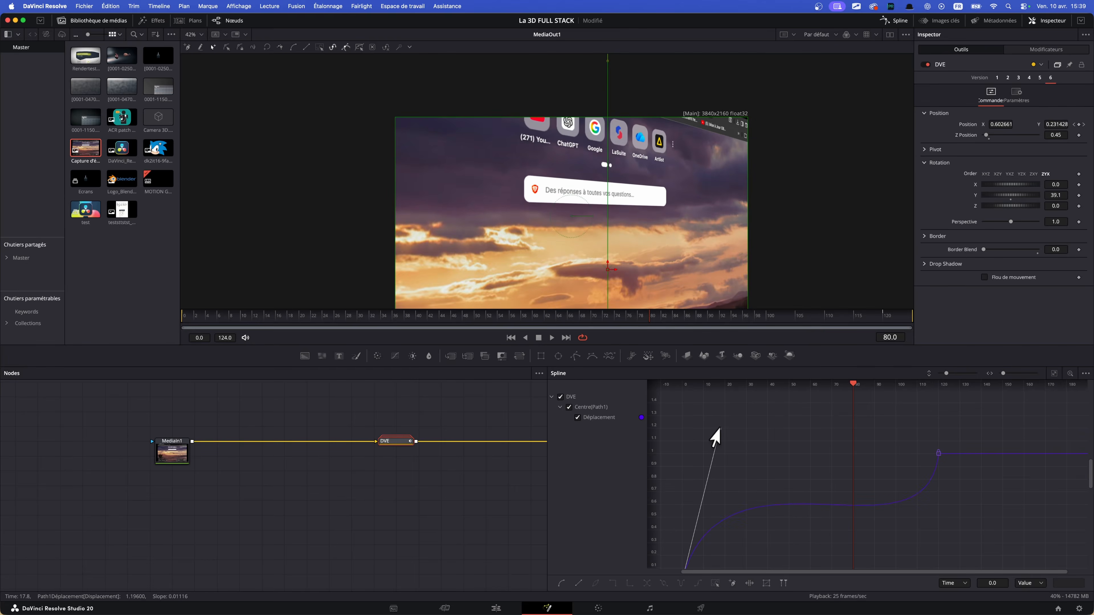
{"action": "left_click_drag", "start_coordinate": [915, 434], "coordinate": [969, 477]}
{"action": "left_click_drag", "start_coordinate": [960, 526], "coordinate": [960, 490]}
{"action": "left_click_drag", "start_coordinate": [921, 536], "coordinate": [922, 522]}
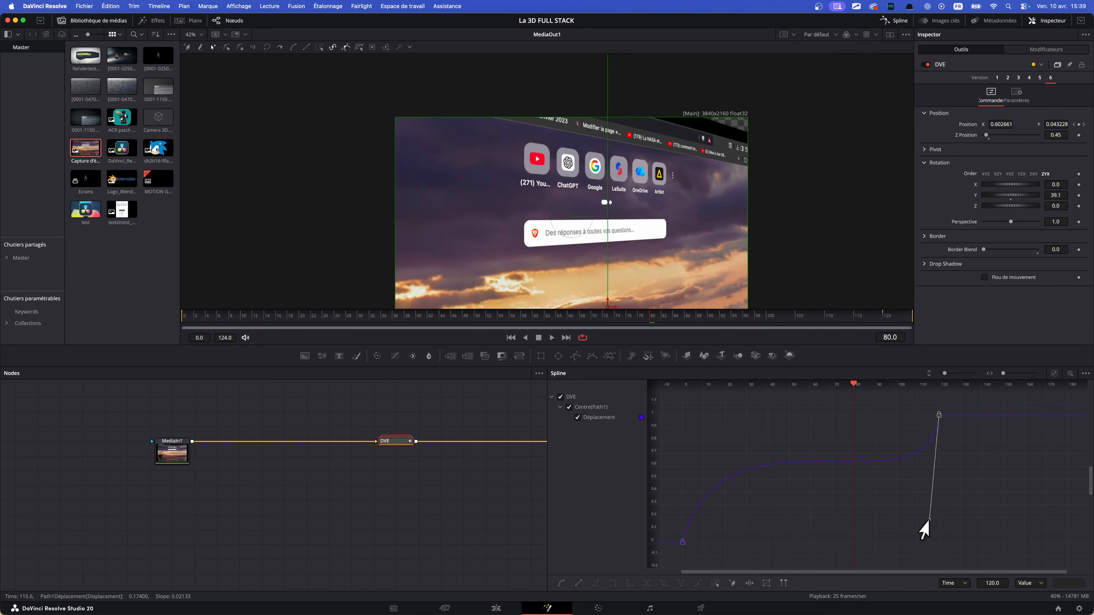
Play the animation from the start to check the revised fast-slow-fast easing
{"action": "left_click_drag", "start_coordinate": [398, 328], "coordinate": [179, 318]}
{"action": "key", "text": "space"}
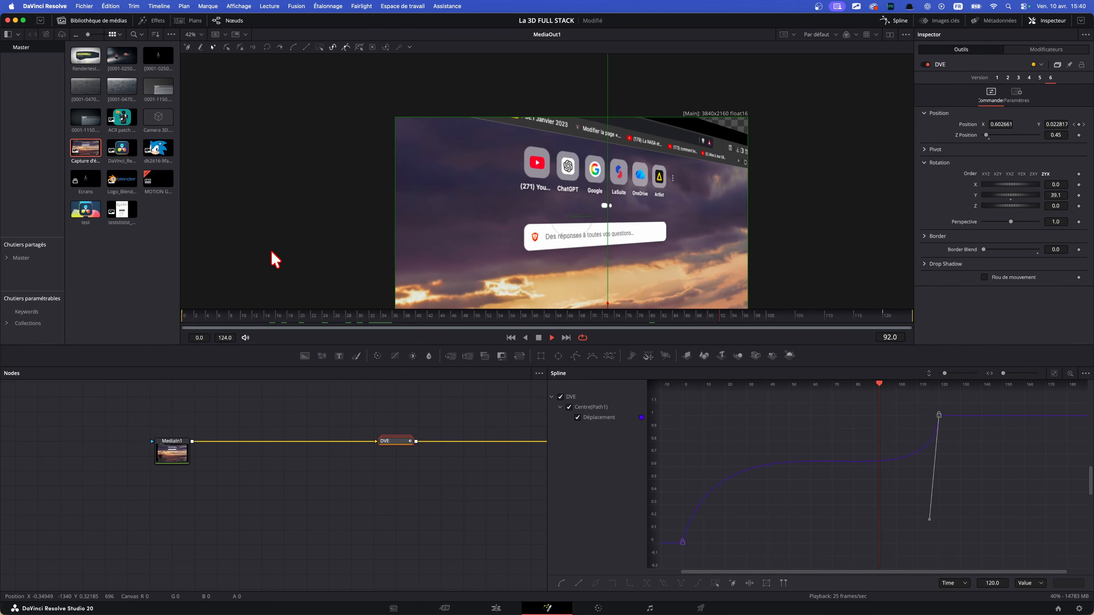
{"action": "key", "text": "space"}
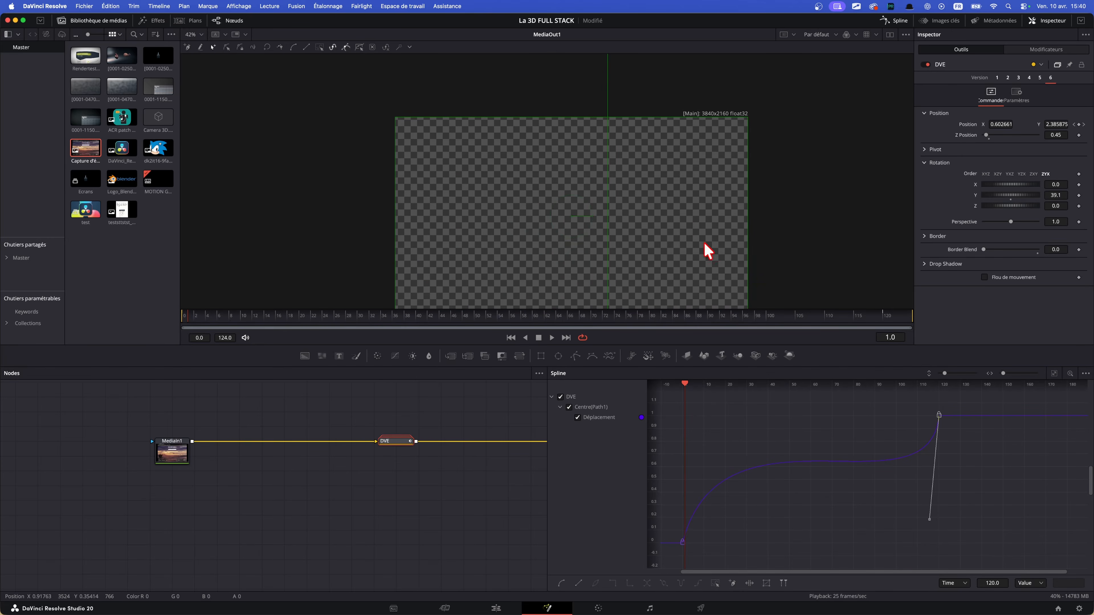
Scrub to frame 11 and look through the DVE node's Paramètres and Commandes settings
{"action": "left_click_drag", "start_coordinate": [180, 326], "coordinate": [245, 339]}
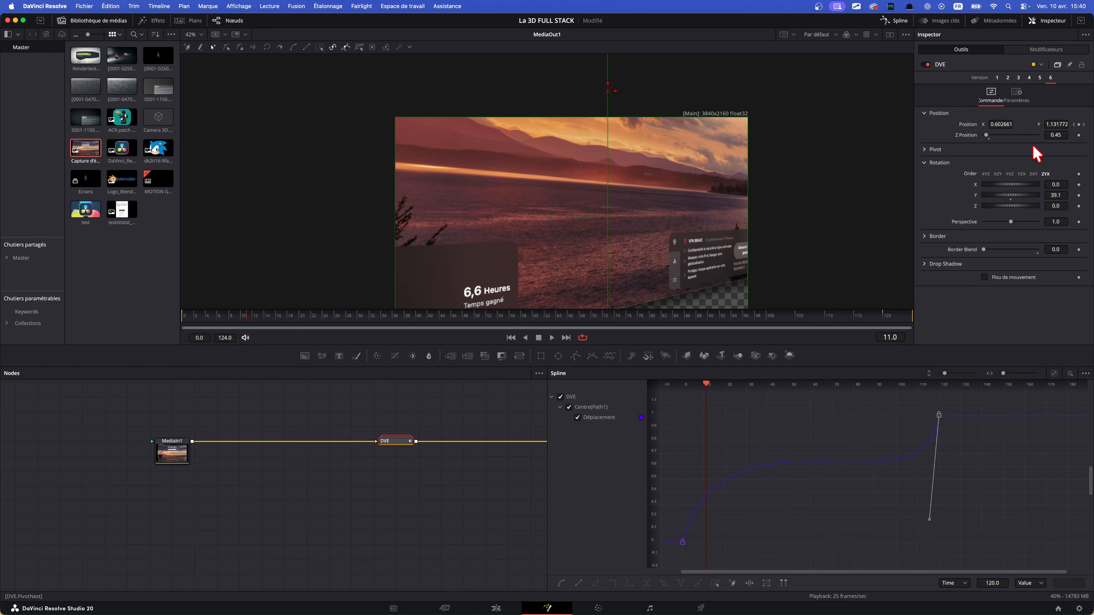
{"action": "left_click", "coordinate": [1019, 97]}
{"action": "left_click", "coordinate": [994, 101]}
{"action": "double_click", "coordinate": [386, 444]}
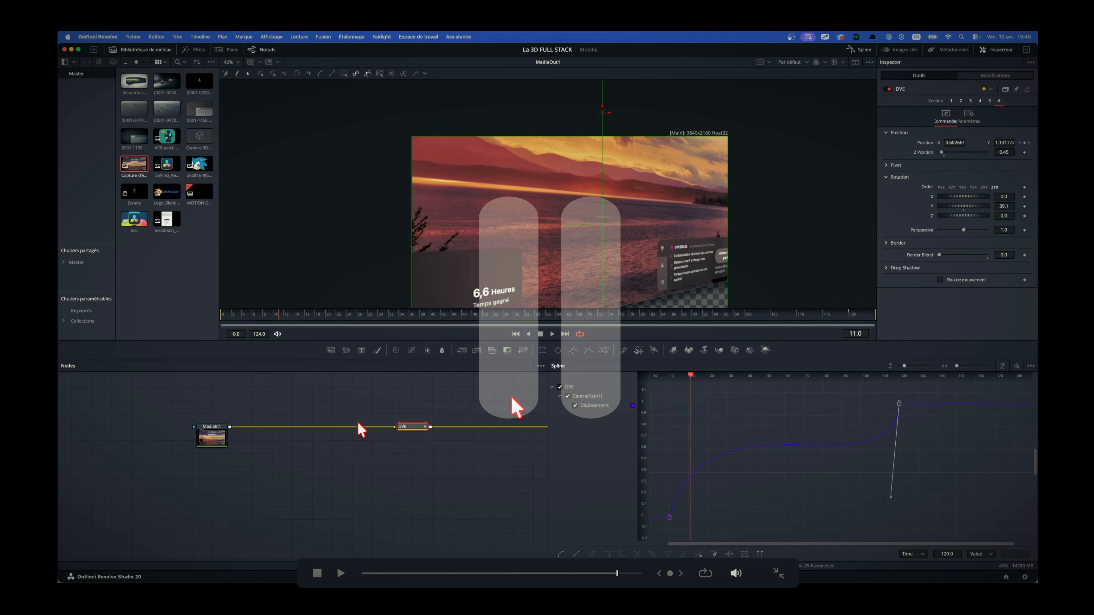
{"action": "mouse_move", "coordinate": [571, 379]}
{"action": "left_mouse_down"}
{"action": "mouse_move", "coordinate": [636, 375]}
{"action": "mouse_move", "coordinate": [960, 287]}
{"action": "left_mouse_up"}
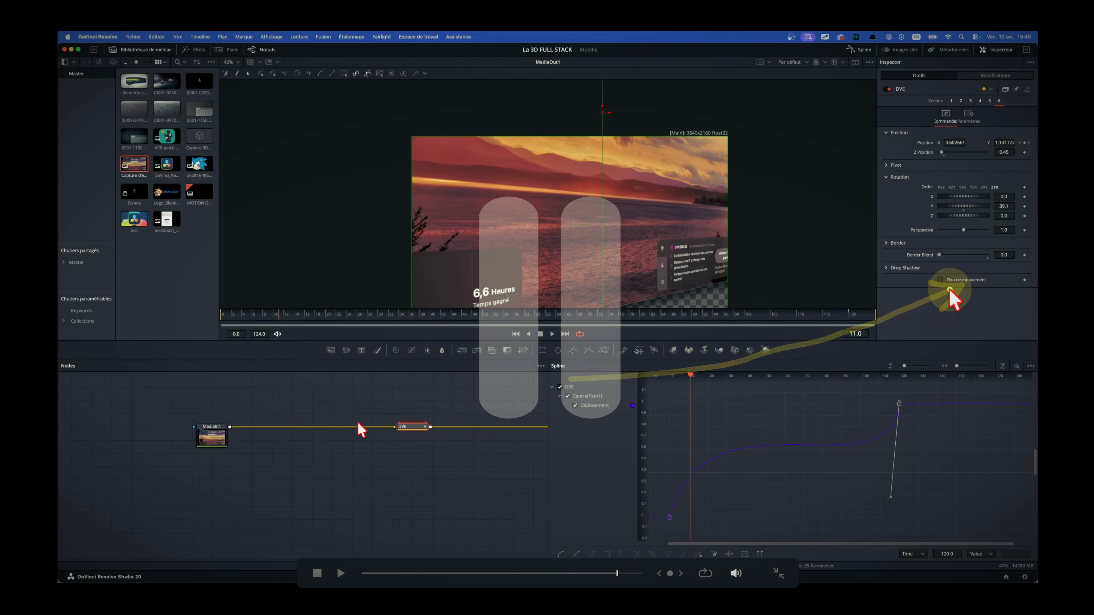